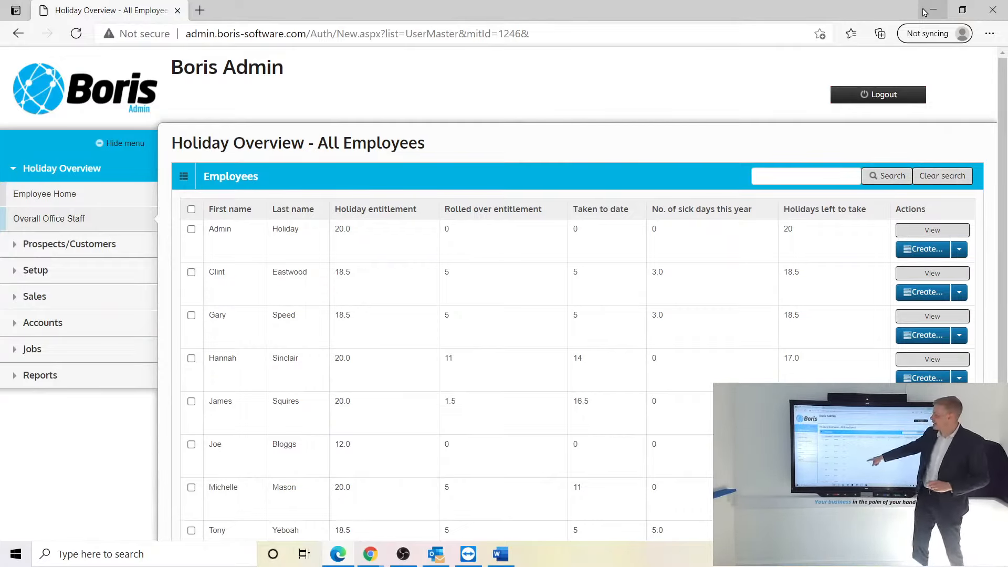
# - Open Setup > System Users to list all 27 system accounts
pyautogui.scroll(-2, 478, 236)
pyautogui.scroll(2, 475, 268)
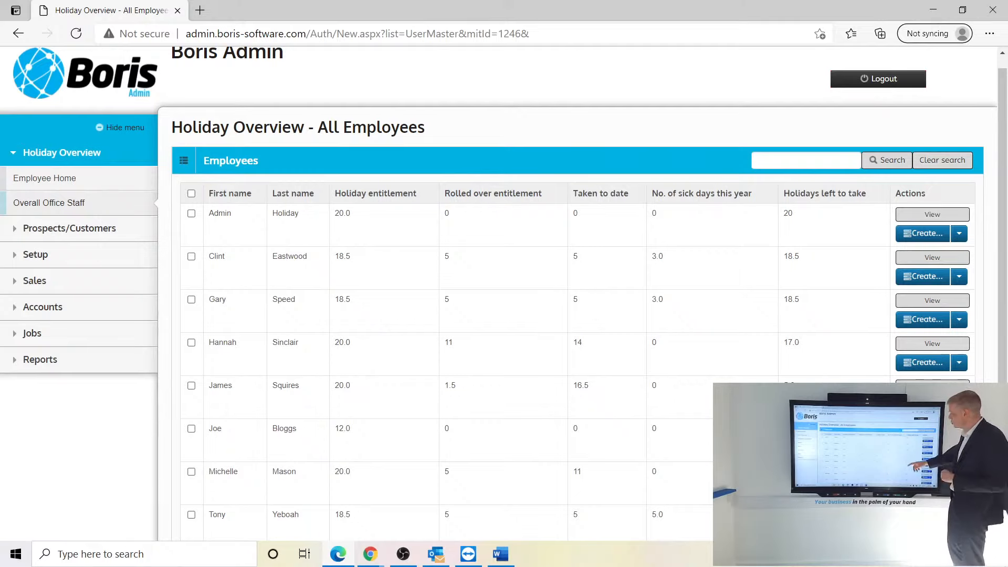
pyautogui.scroll(-3, 761, 325)
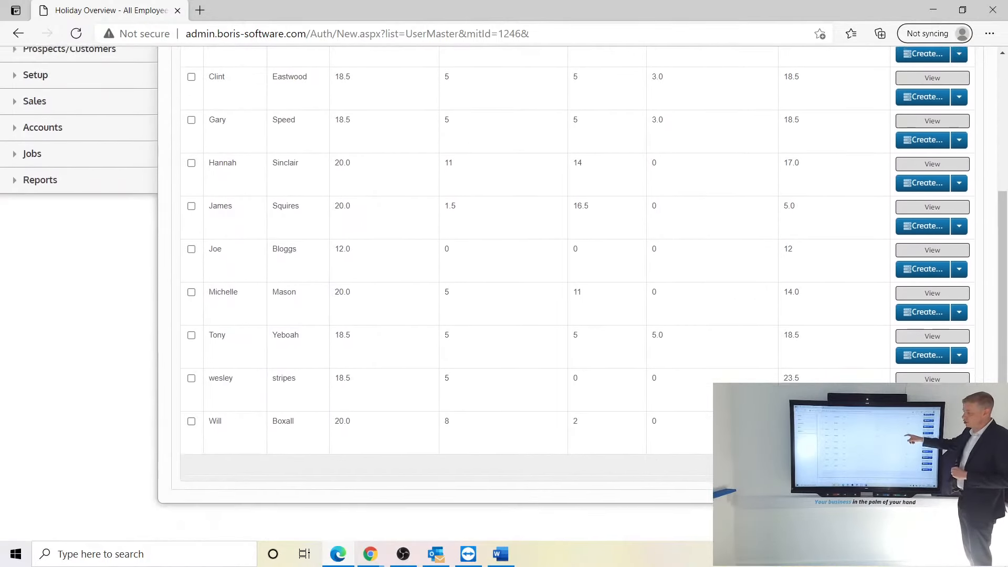
pyautogui.scroll(2, 761, 325)
pyautogui.scroll(2, 504, 289)
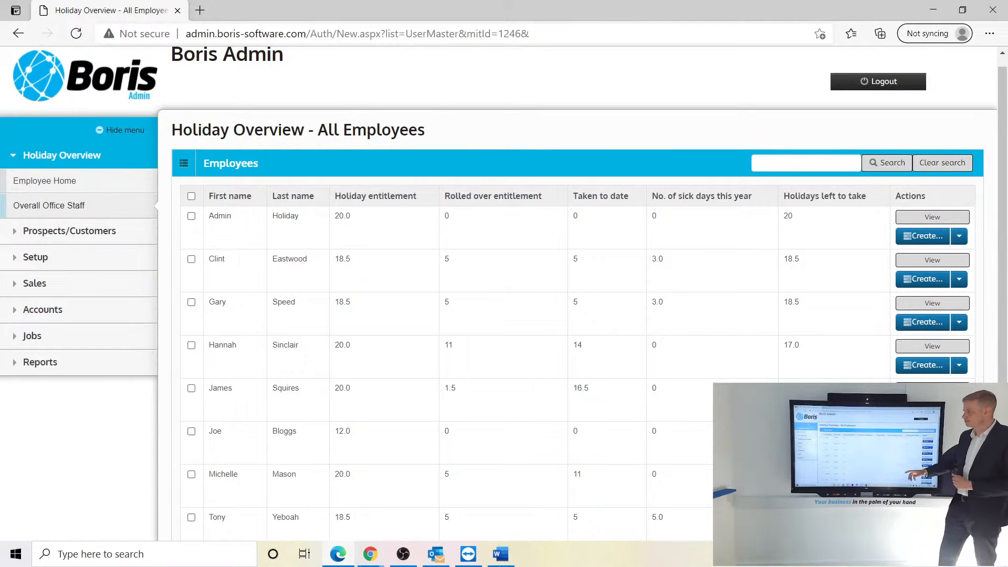
pyautogui.scroll(-3, 504, 283)
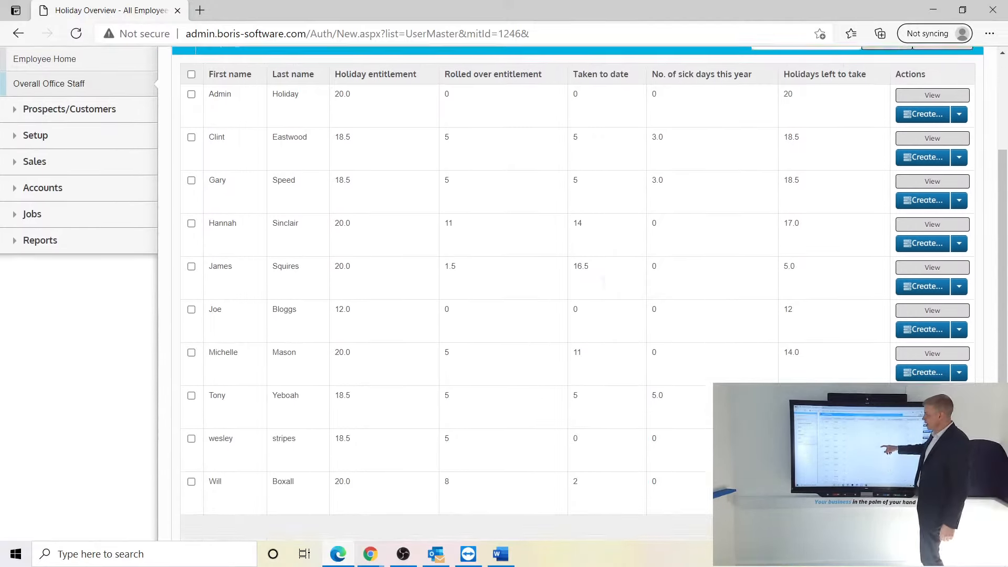
pyautogui.scroll(3, 504, 283)
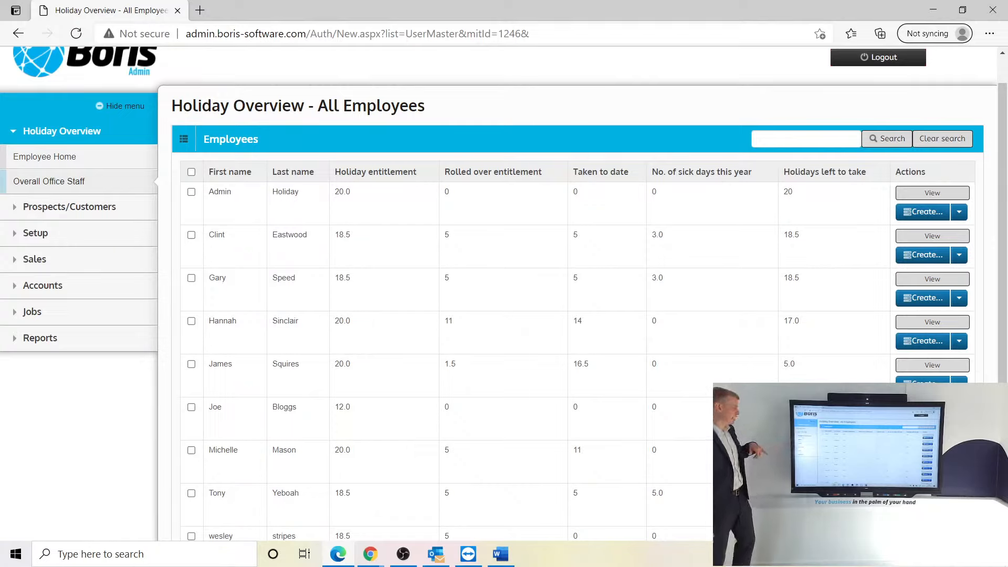
pyautogui.click(35, 232)
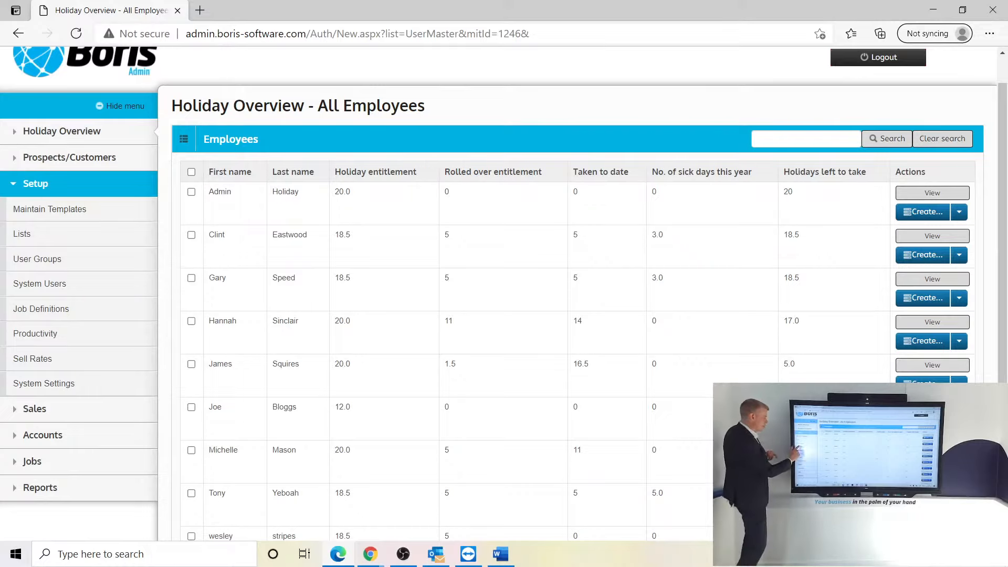
pyautogui.click(39, 283)
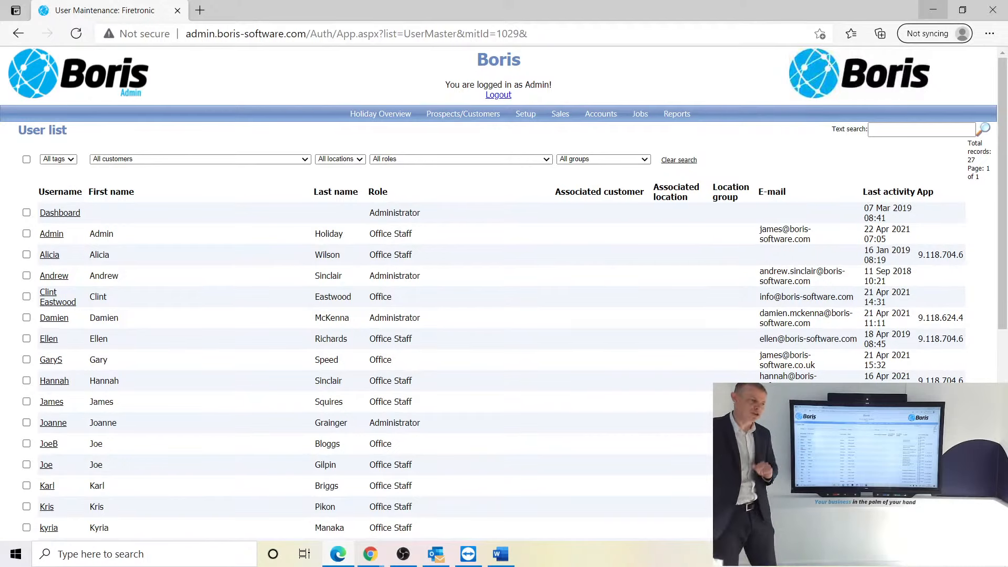
pyautogui.scroll(-5, 504, 294)
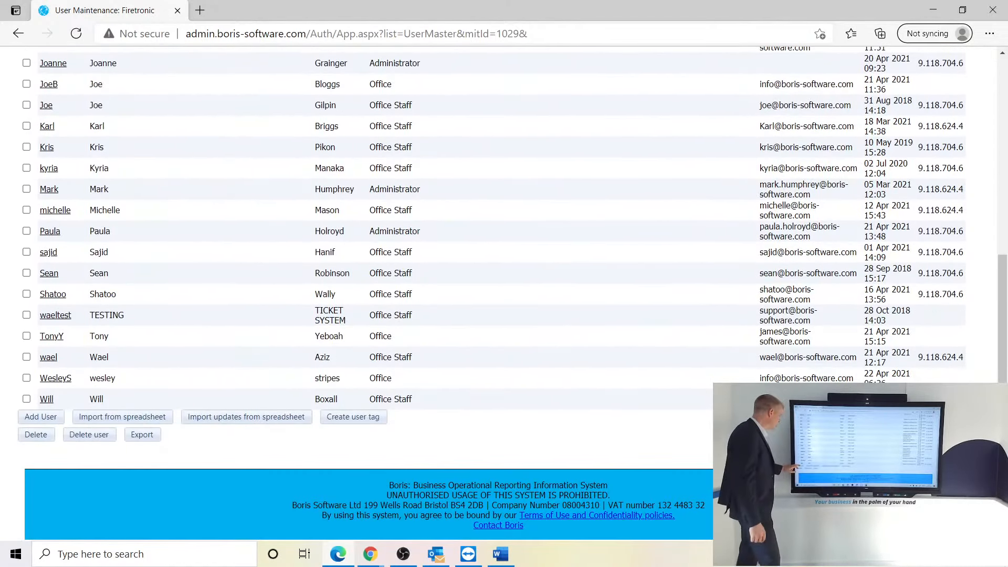
# - Add a new user and enter the employee's username, first name and last name
pyautogui.click(40, 418)
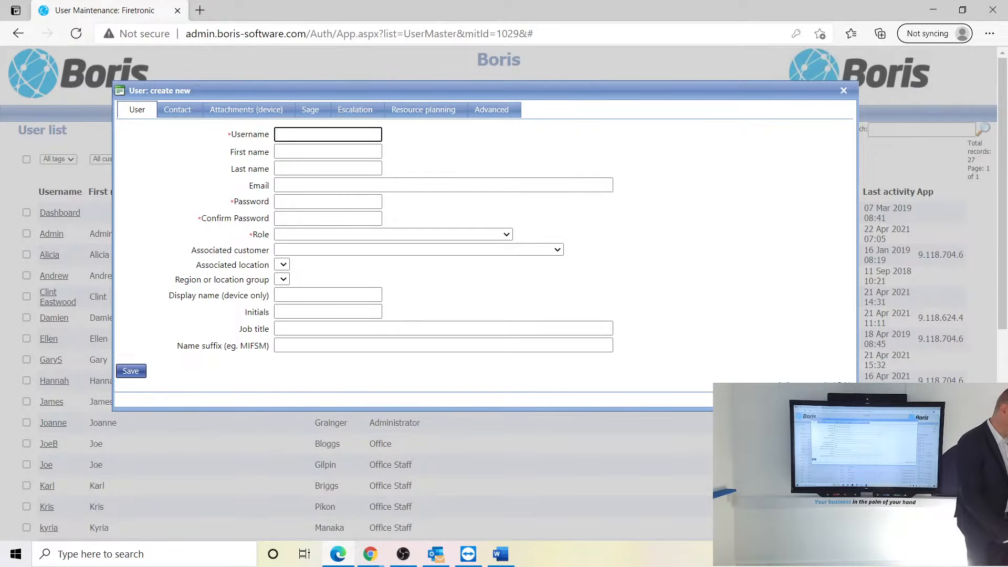
pyautogui.click(302, 138)
pyautogui.write('John')
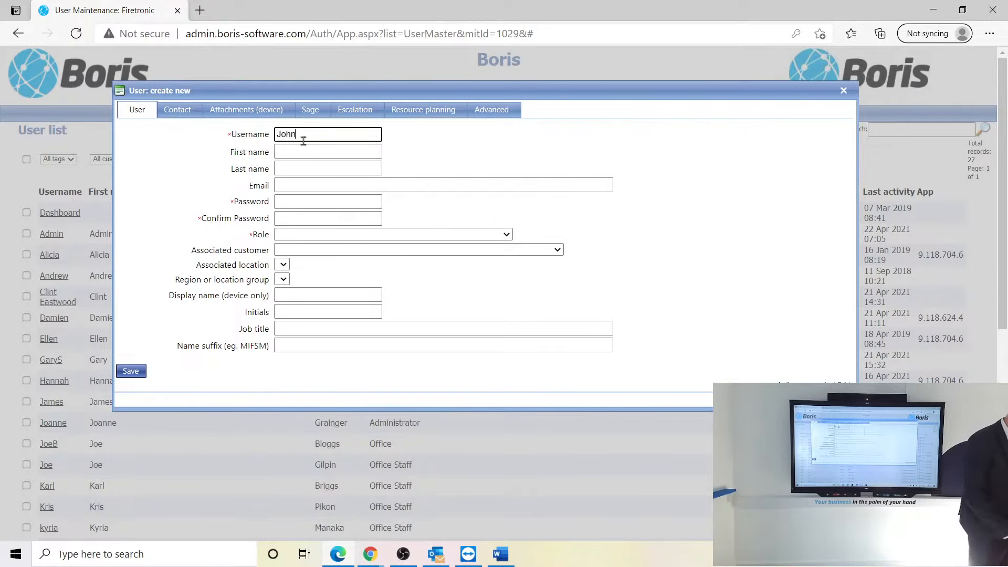
pyautogui.click(287, 152)
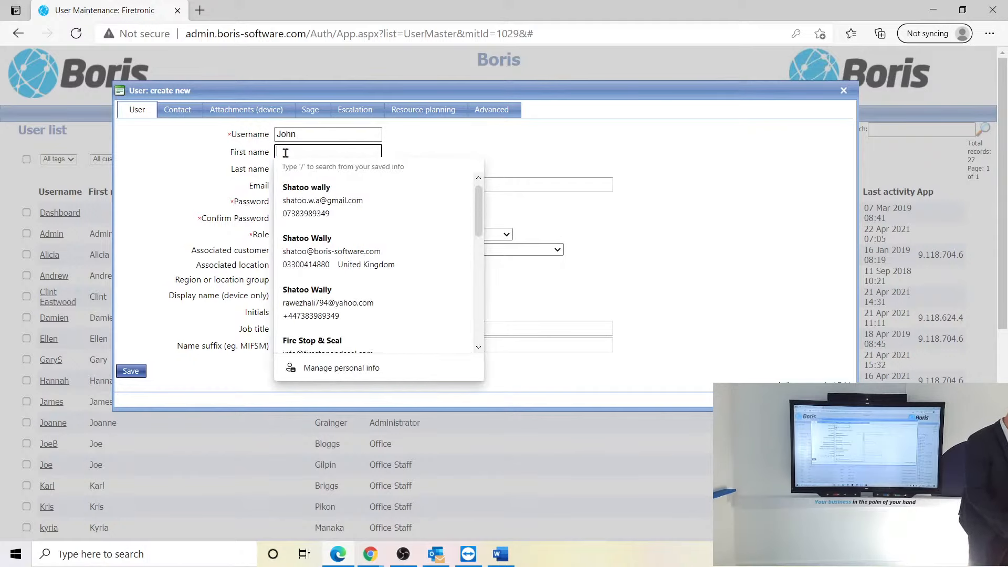
pyautogui.click(300, 137)
pyautogui.write('S')
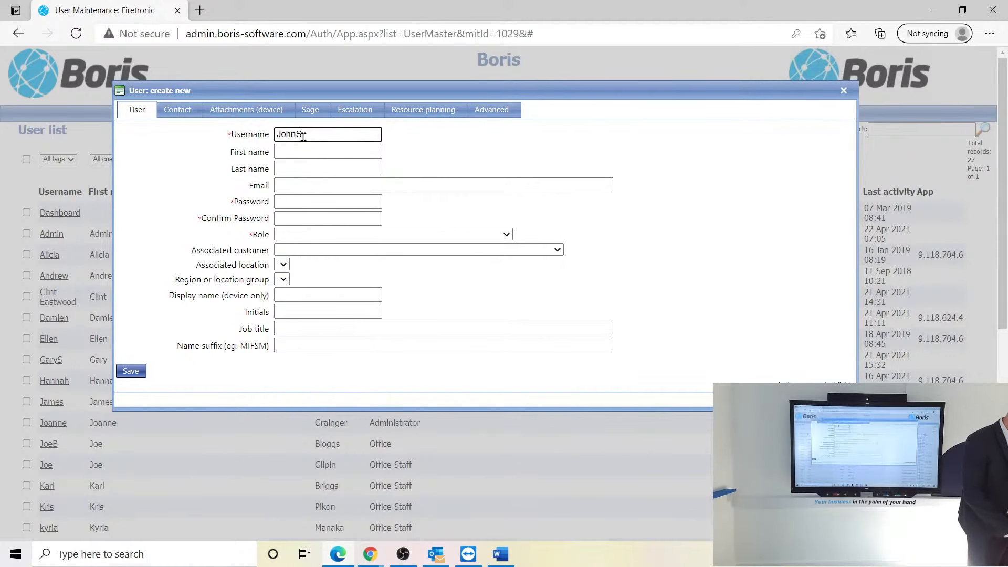
pyautogui.click(288, 153)
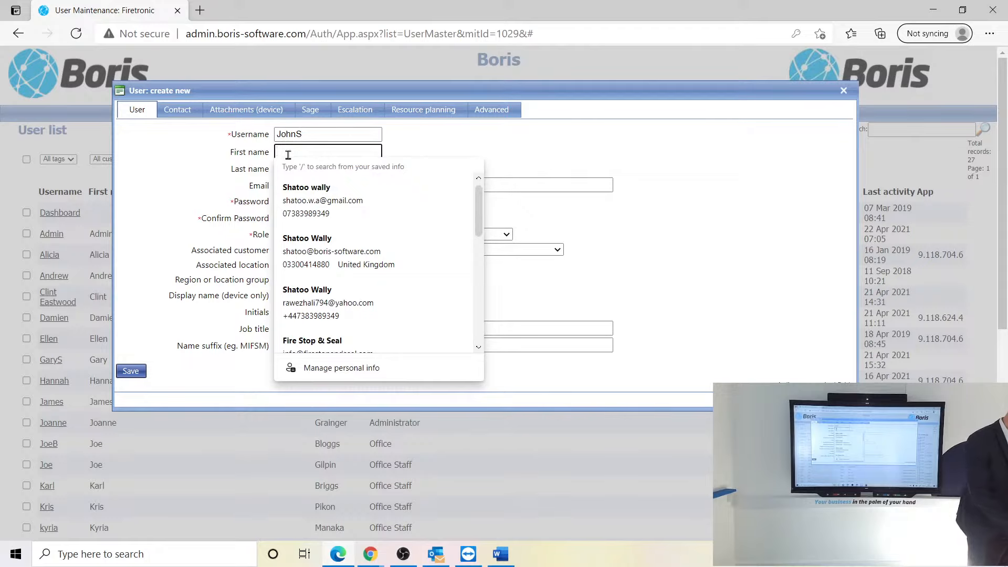
pyautogui.write('John')
pyautogui.press('Tab')
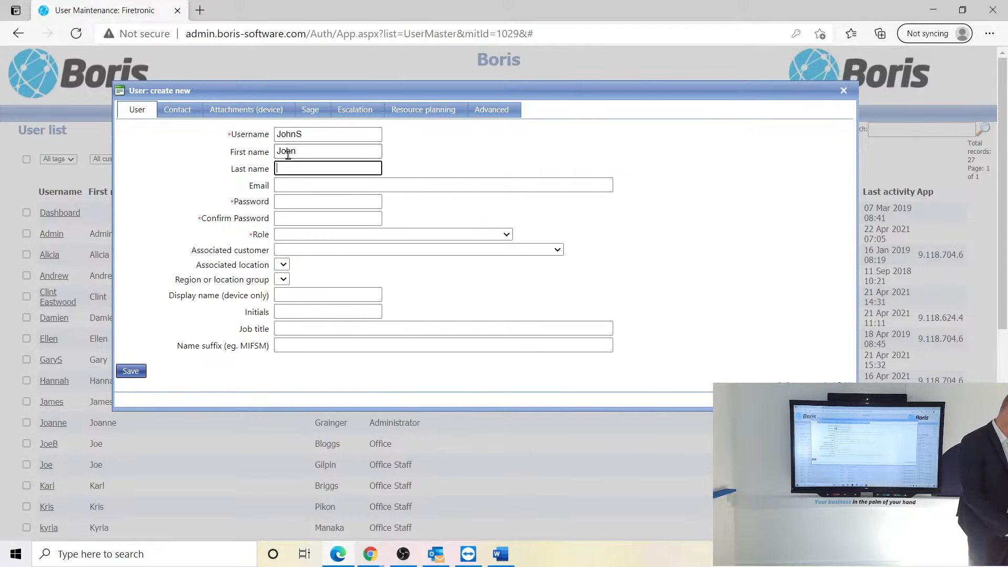
pyautogui.write('Smith')
# - Choose the saved company e-mail address, then enter and confirm the user's password
pyautogui.press('Tab')
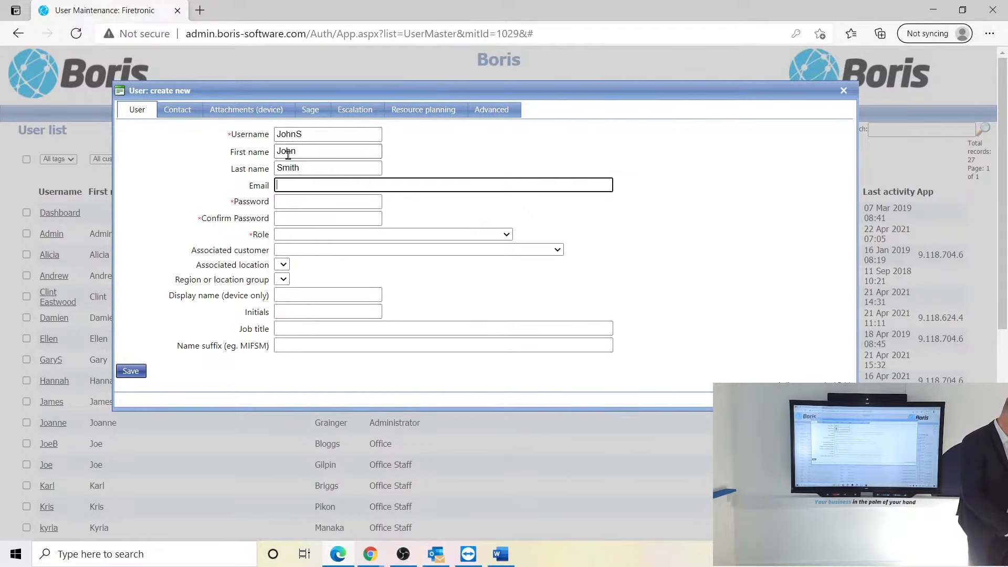
pyautogui.write('info')
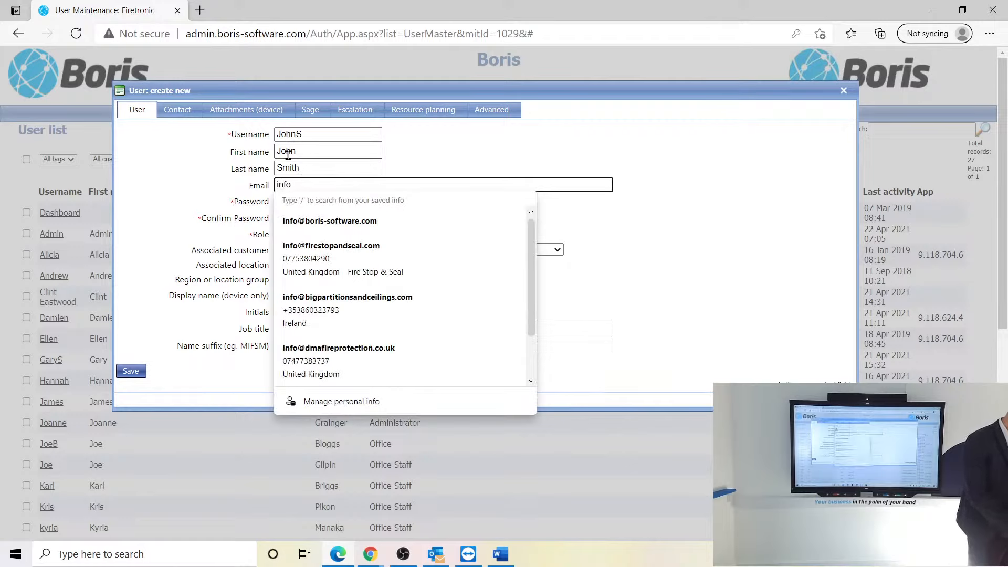
pyautogui.write('@')
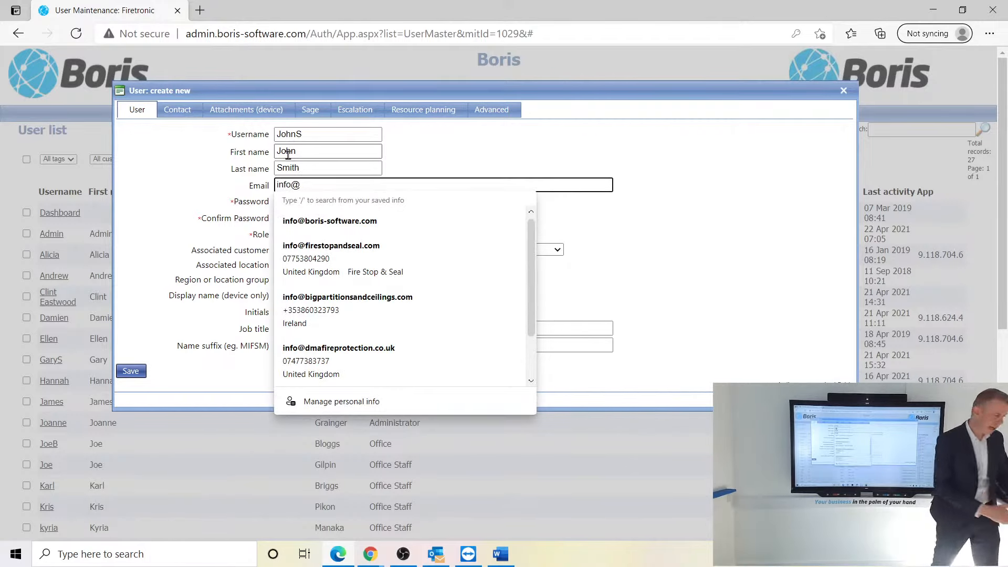
pyautogui.click(325, 220)
pyautogui.click(294, 203)
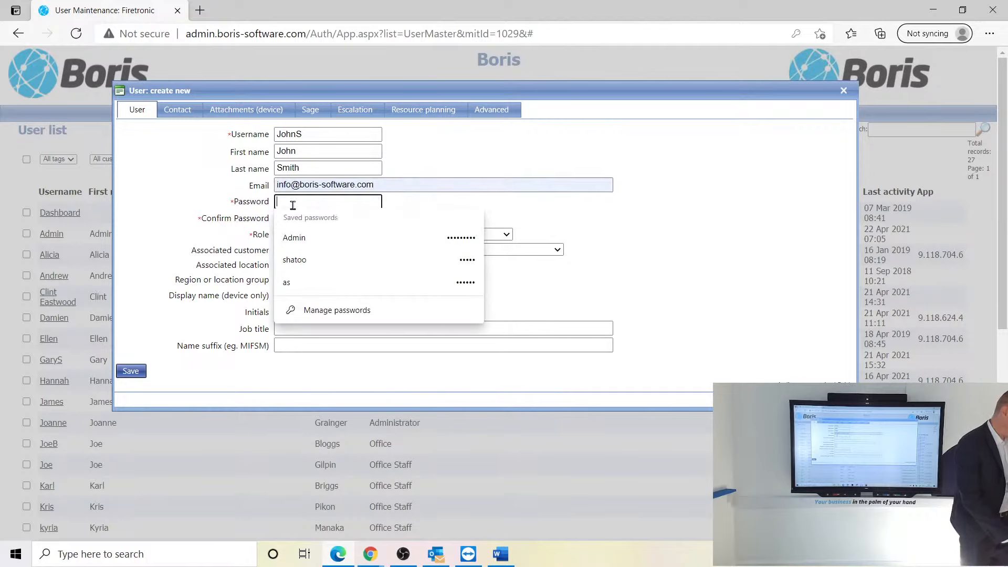
pyautogui.write('••••••')
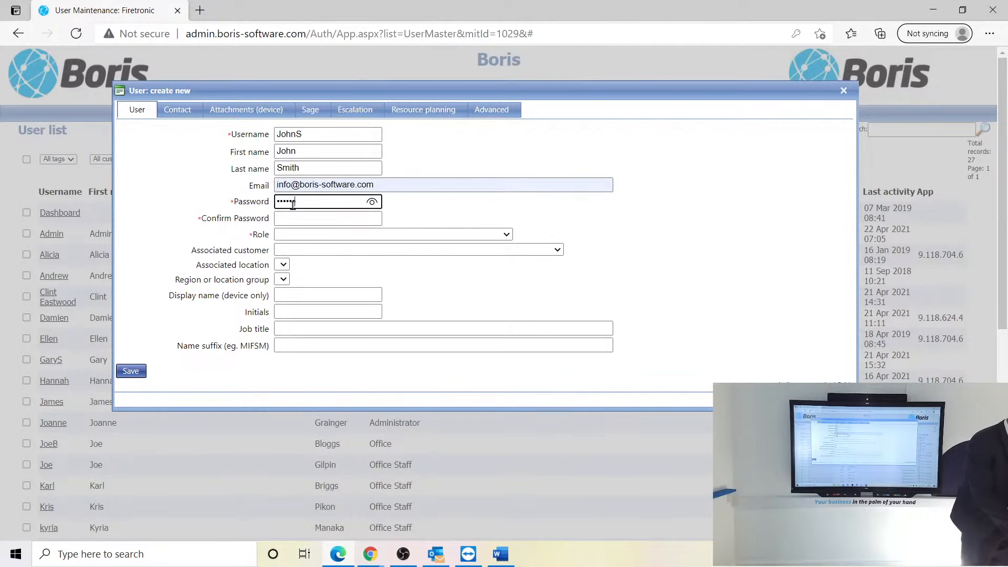
pyautogui.click(292, 213)
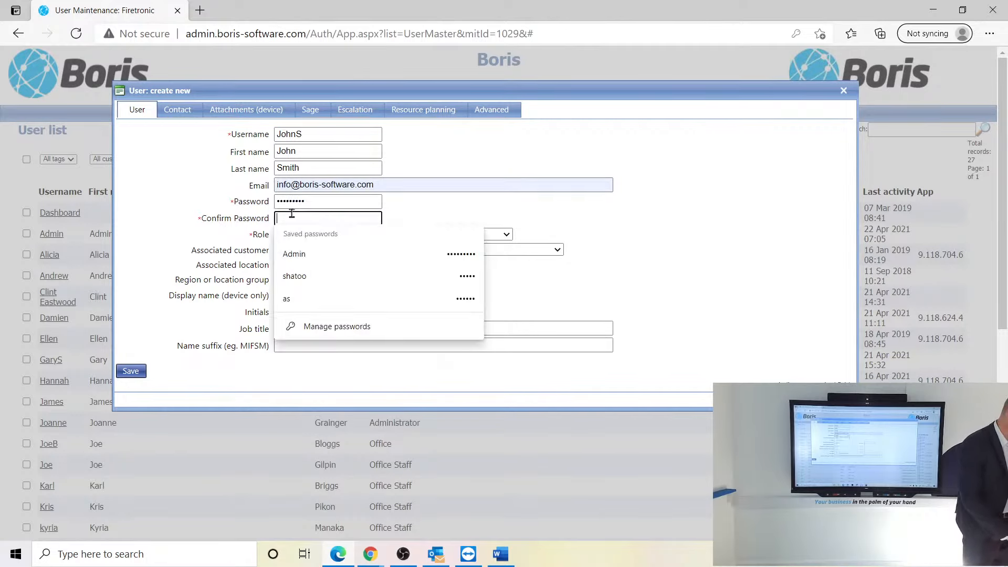
pyautogui.write('••')
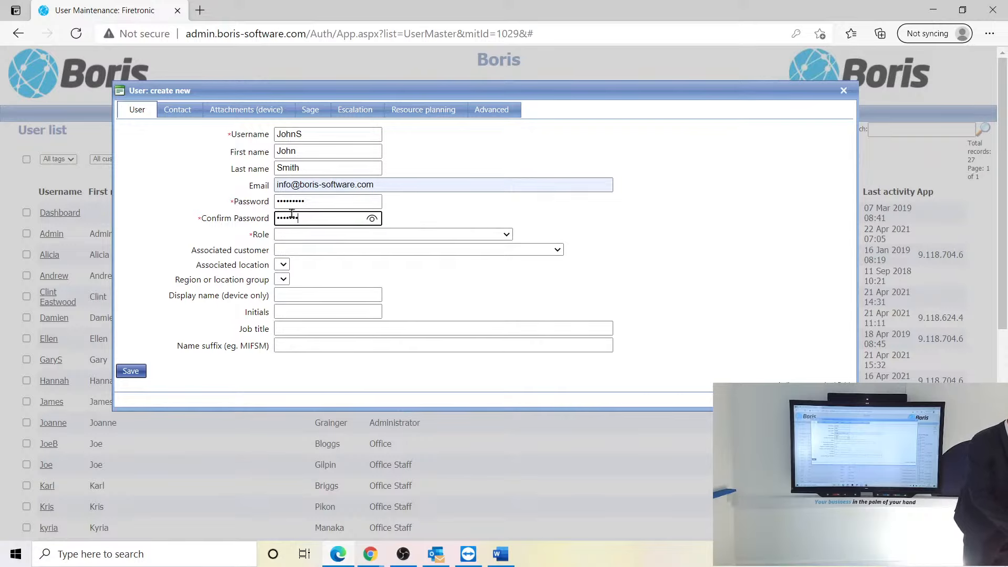
pyautogui.click(293, 234)
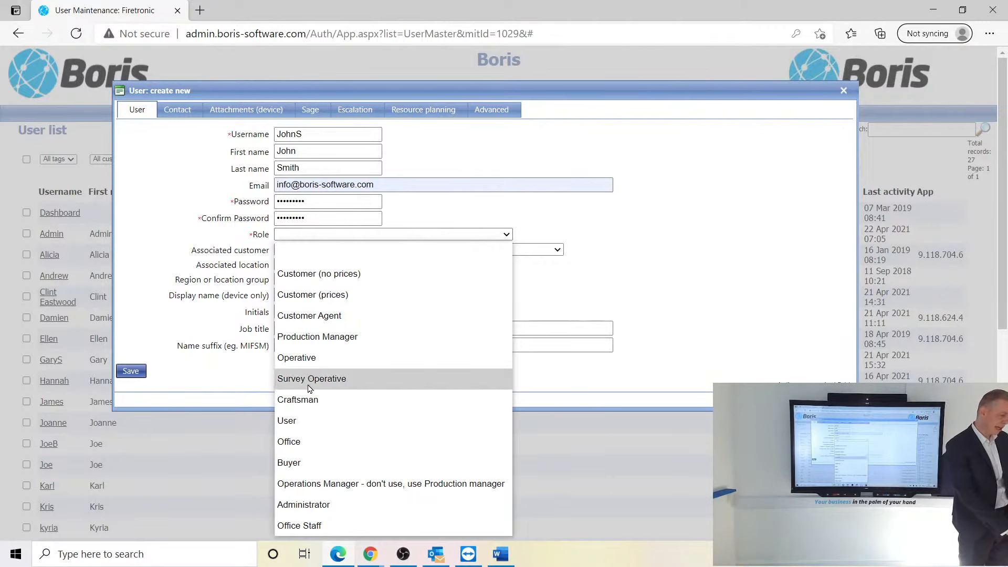
# - Give the new user the Office role and check the annual allowance under Advanced settings
pyautogui.click(299, 447)
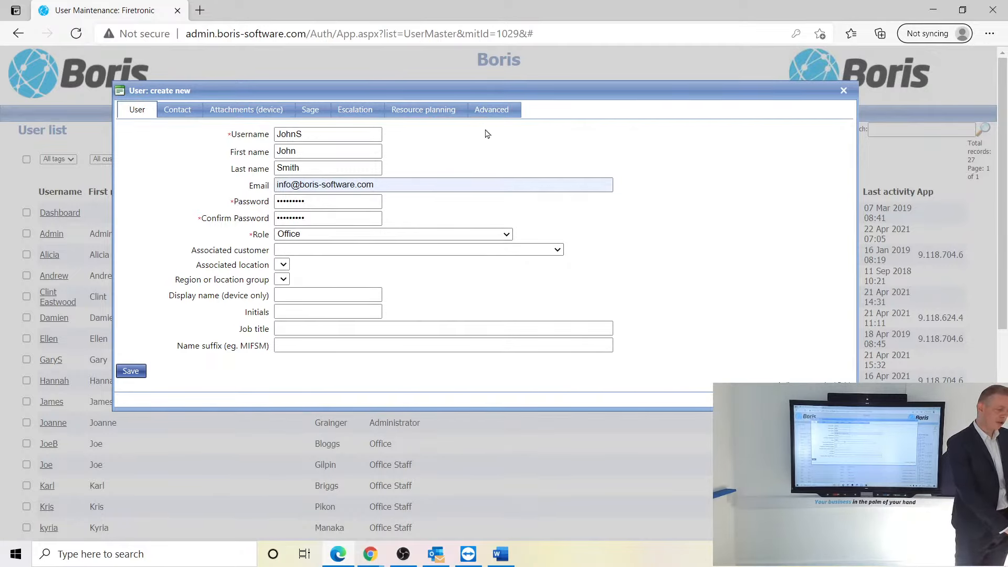
pyautogui.click(495, 111)
pyautogui.click(309, 200)
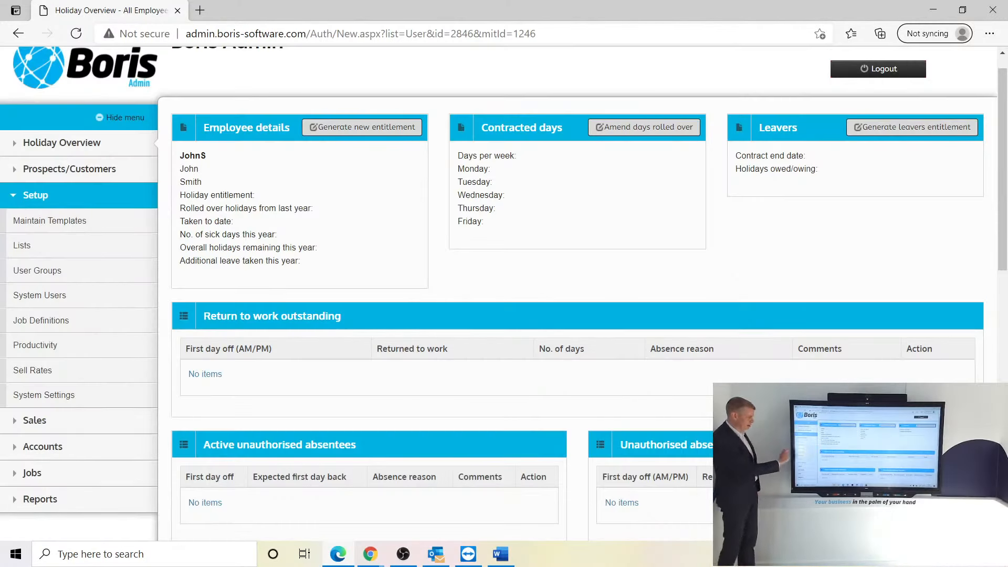
# - Return to the System Users list to confirm the new user appears
pyautogui.click(40, 295)
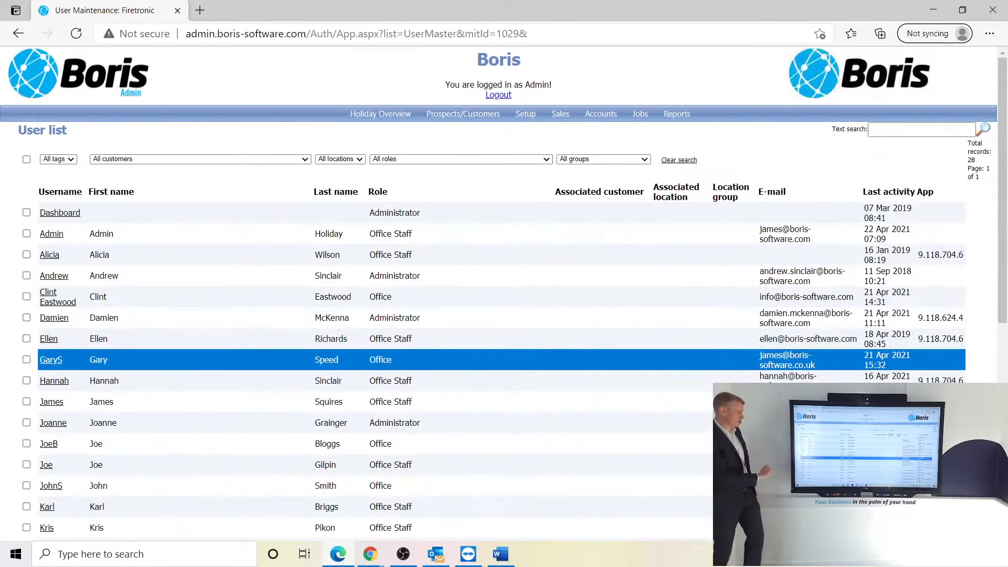
pyautogui.scroll(-7, 504, 294)
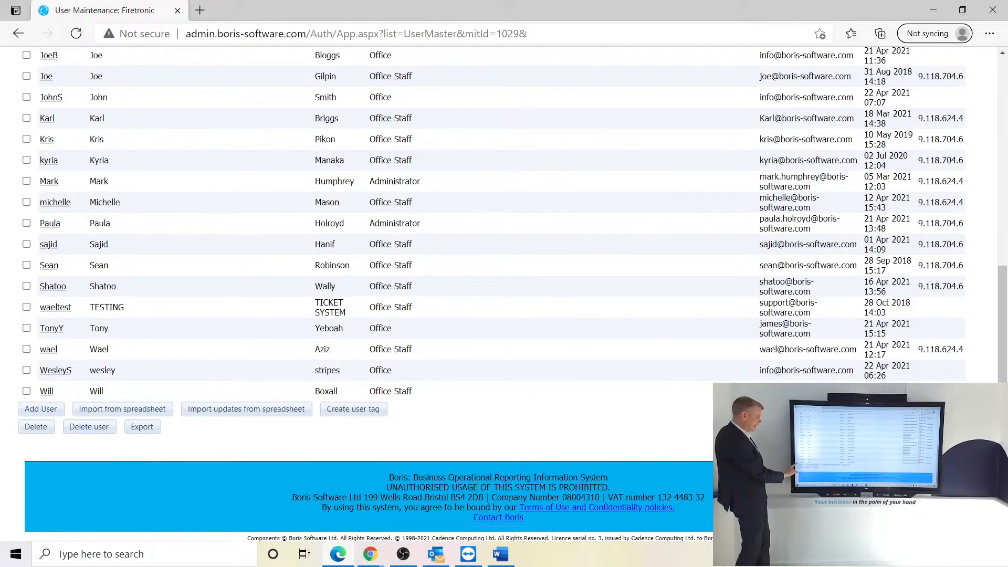
pyautogui.scroll(4, 504, 262)
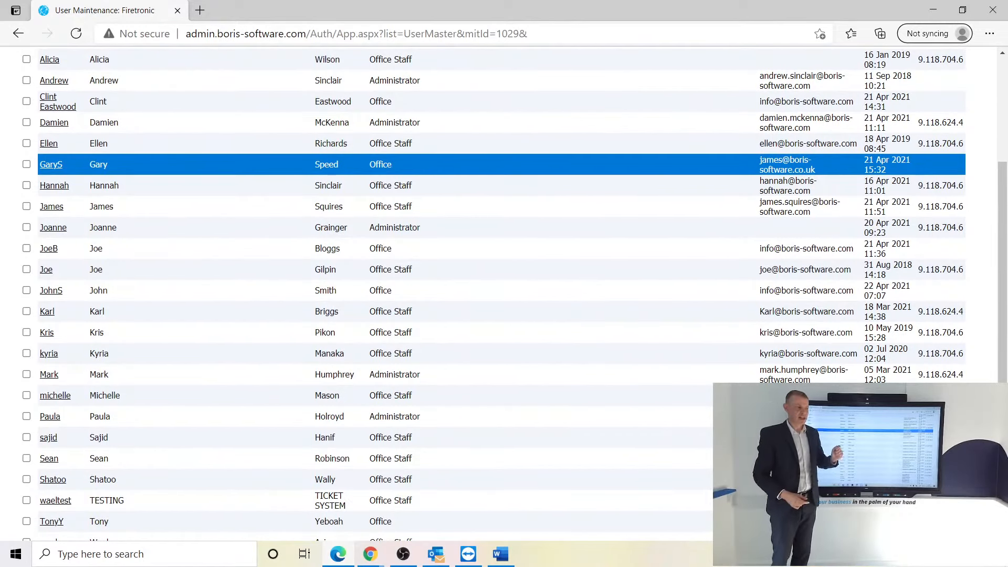
pyautogui.scroll(4, 498, 294)
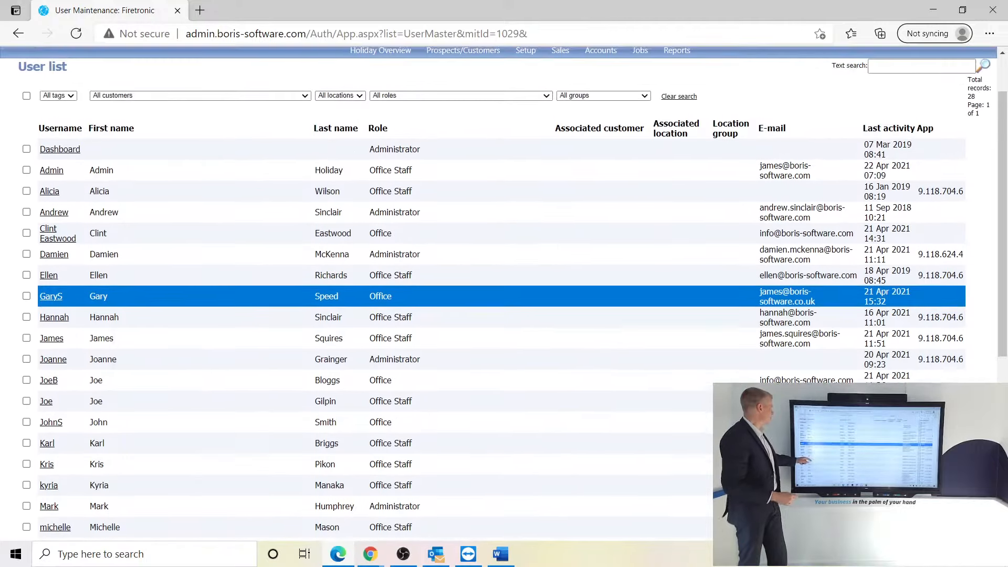
# - Open Holiday Overview > Overall Office Staff and view the new employee's holiday record
pyautogui.click(380, 113)
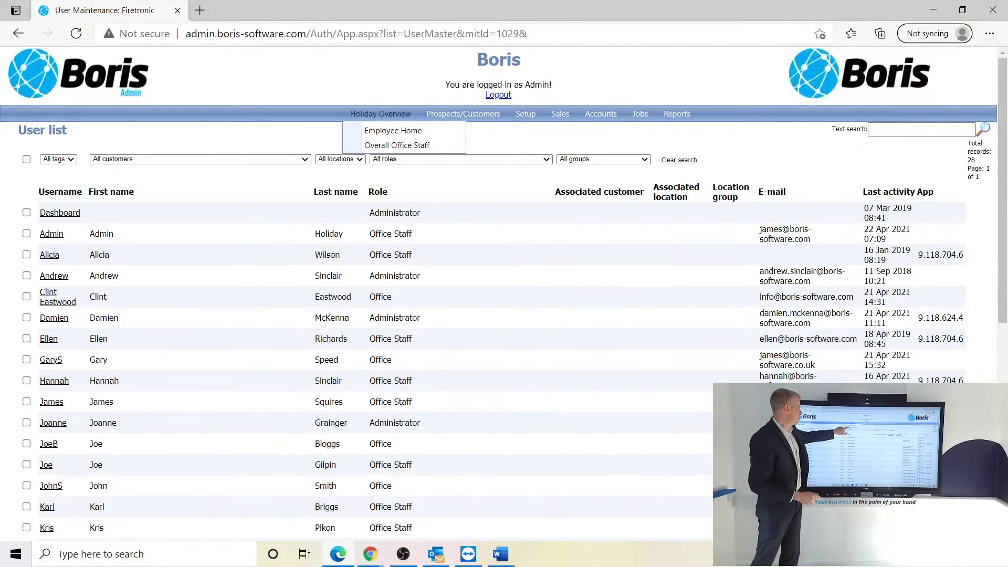
pyautogui.click(397, 145)
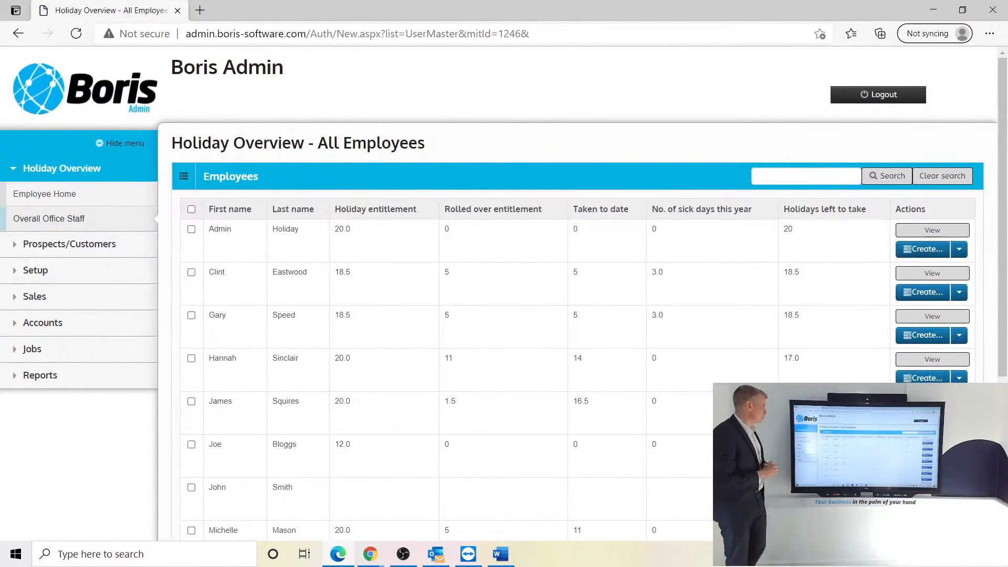
pyautogui.scroll(-4, 499, 294)
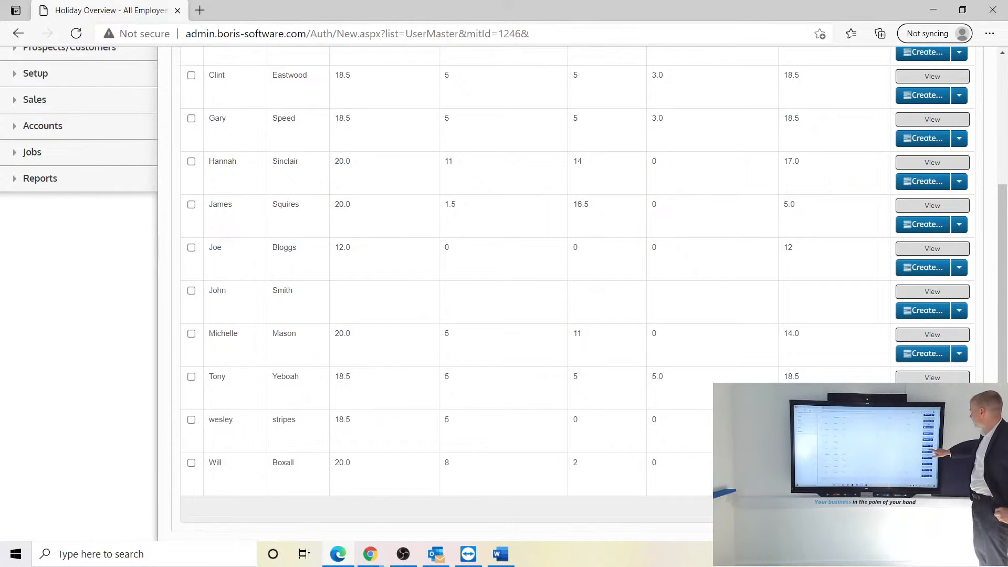
pyautogui.click(932, 292)
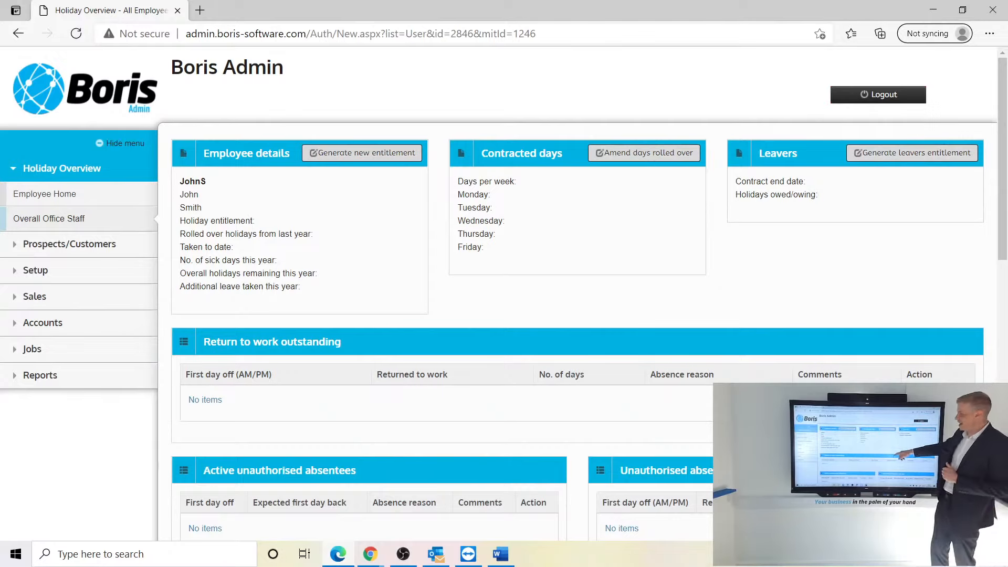
pyautogui.scroll(-5, 578, 294)
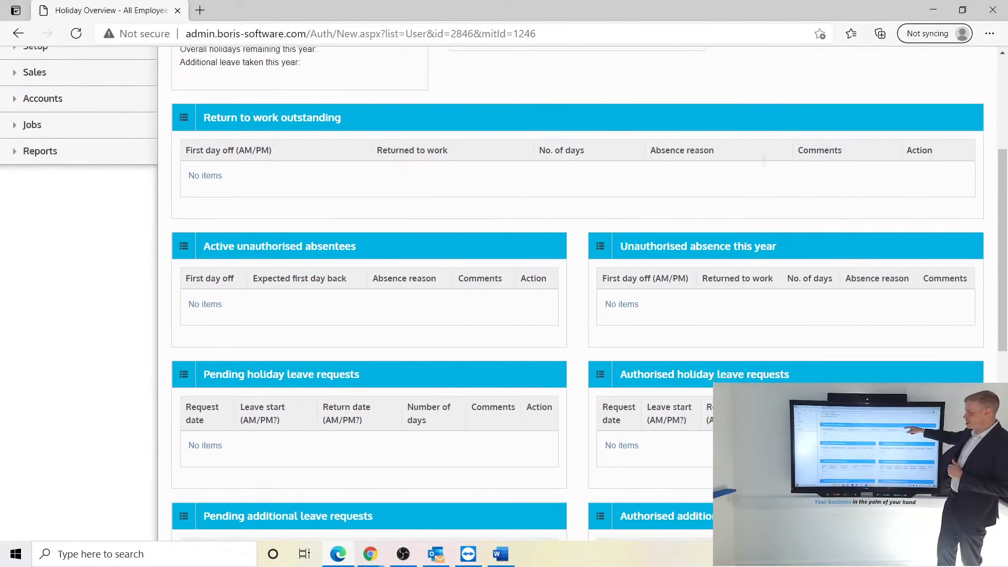
pyautogui.scroll(-3, 577, 294)
pyautogui.scroll(-2, 577, 294)
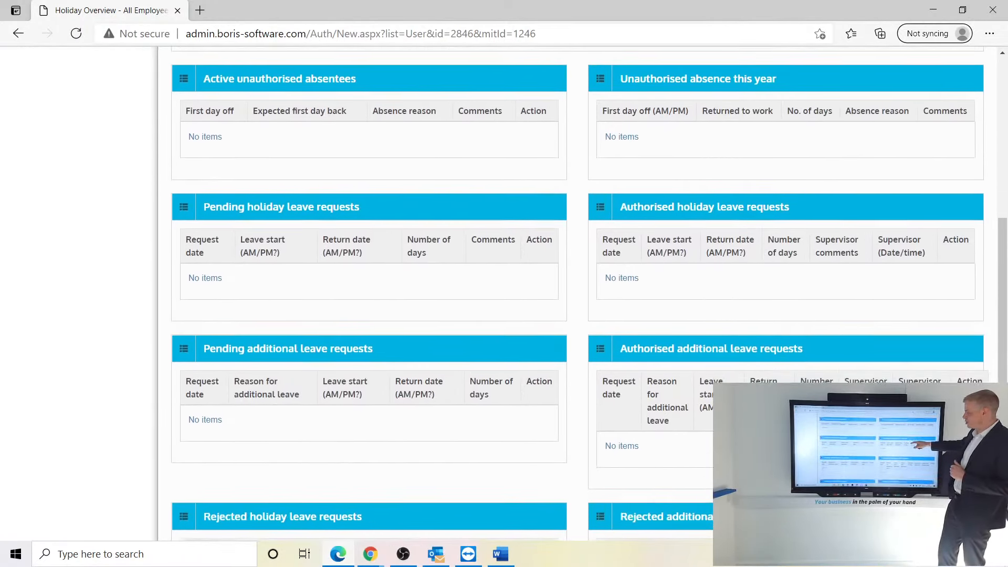
pyautogui.scroll(9, 578, 294)
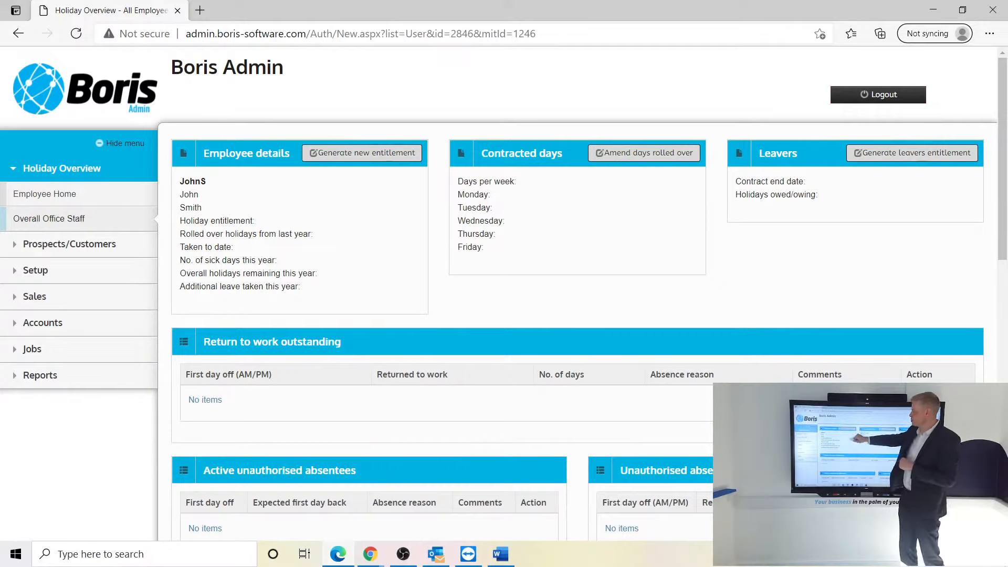
# - Generate and save a new entitlement starting 01 Apr 2021 with 5 working days, Monday to Friday
pyautogui.click(362, 153)
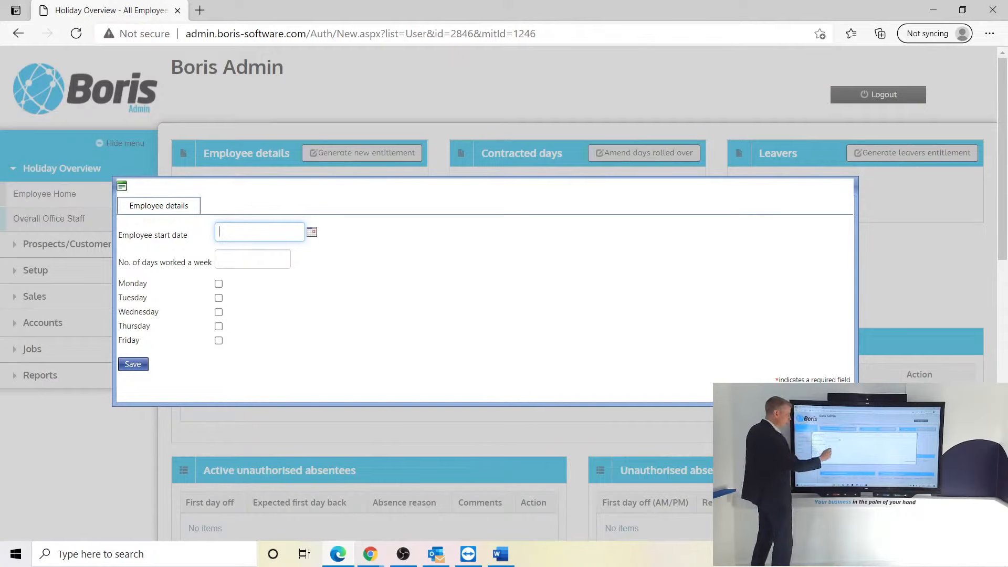
pyautogui.click(311, 232)
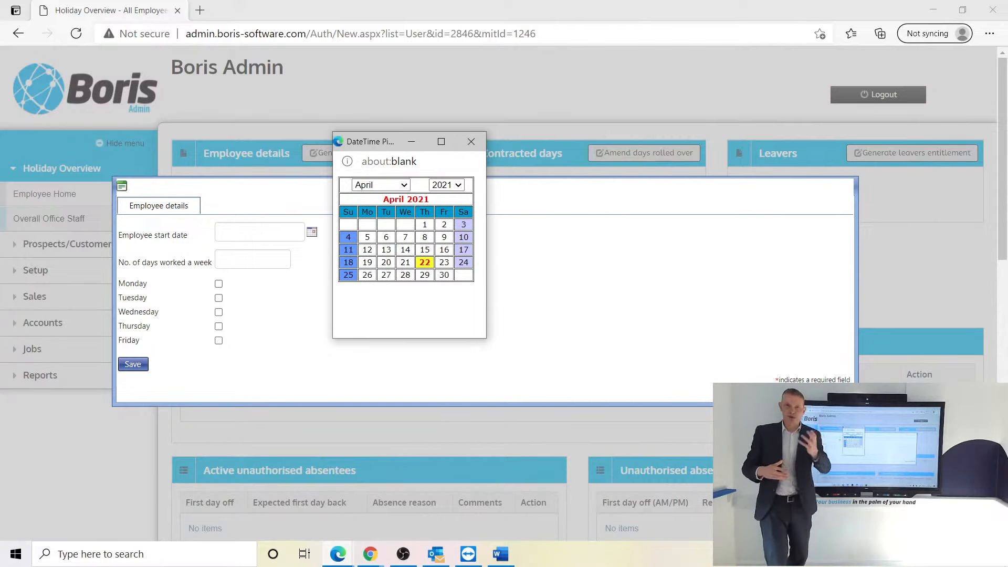
pyautogui.click(424, 224)
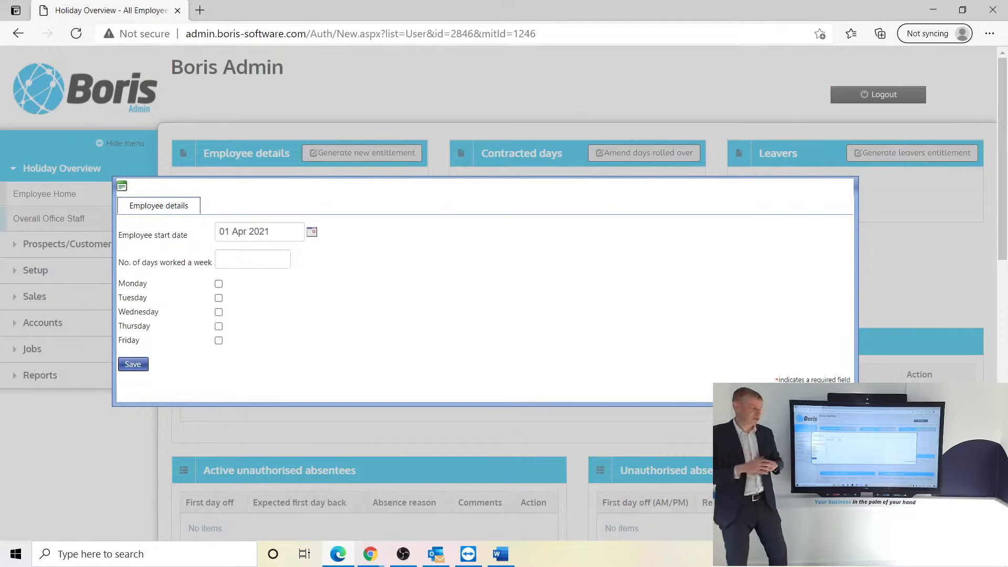
pyautogui.click(252, 259)
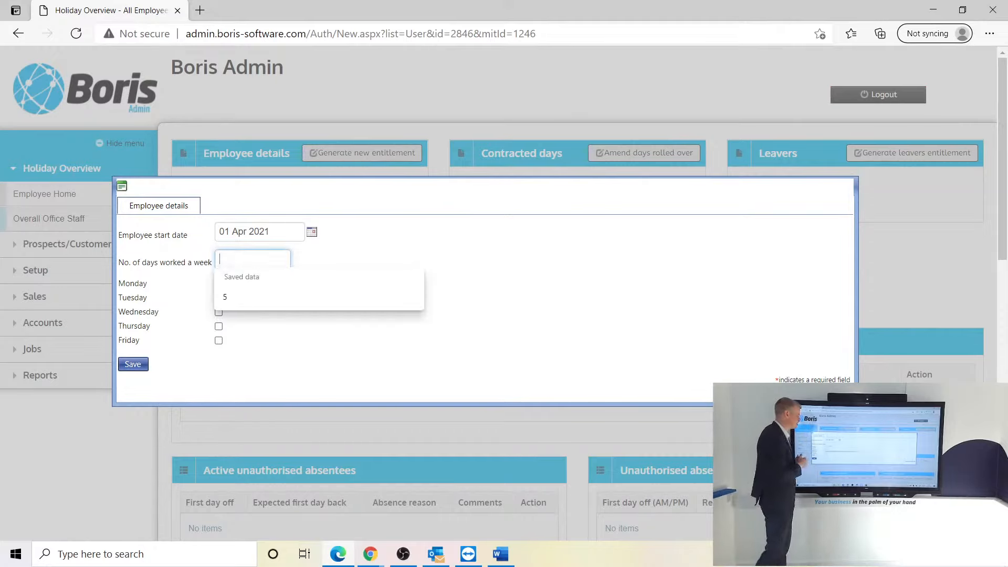
pyautogui.click(225, 296)
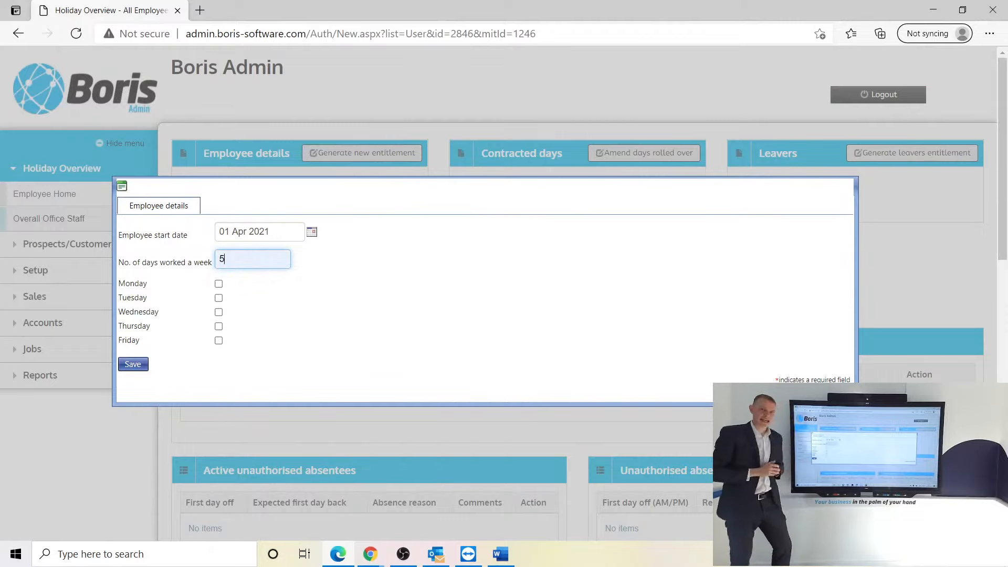
pyautogui.click(219, 284)
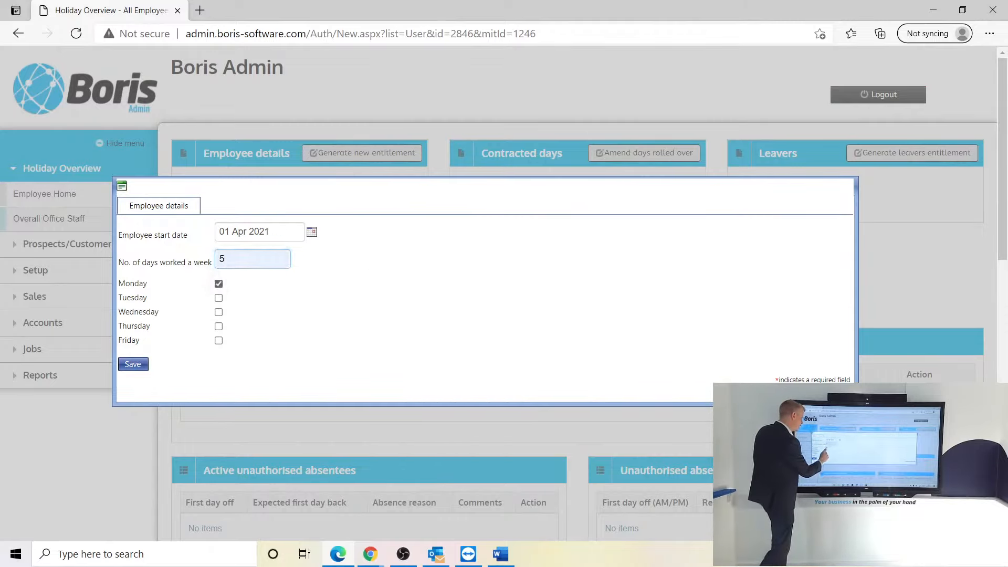
pyautogui.click(219, 298)
pyautogui.click(219, 312)
pyautogui.click(218, 326)
pyautogui.click(219, 340)
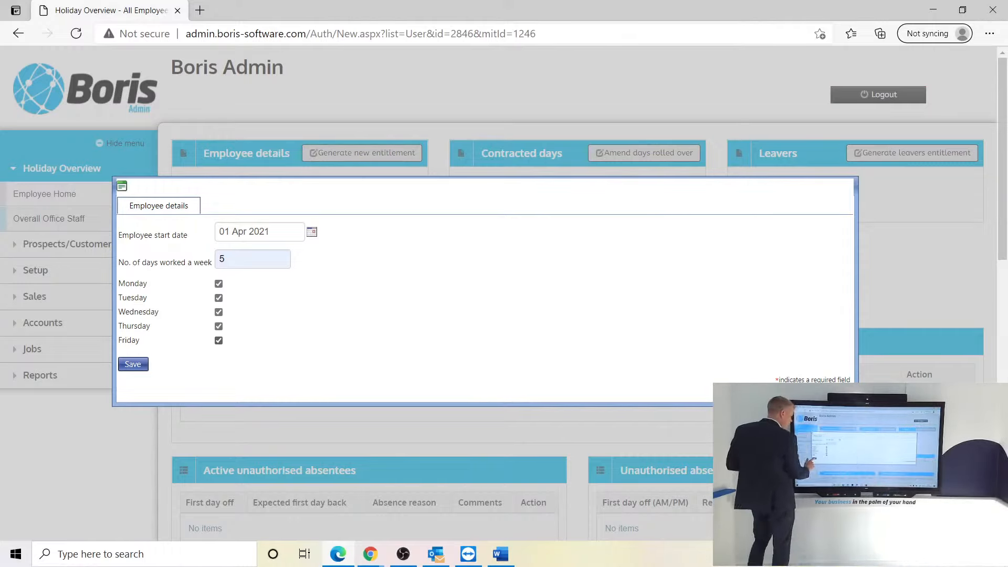
pyautogui.click(133, 364)
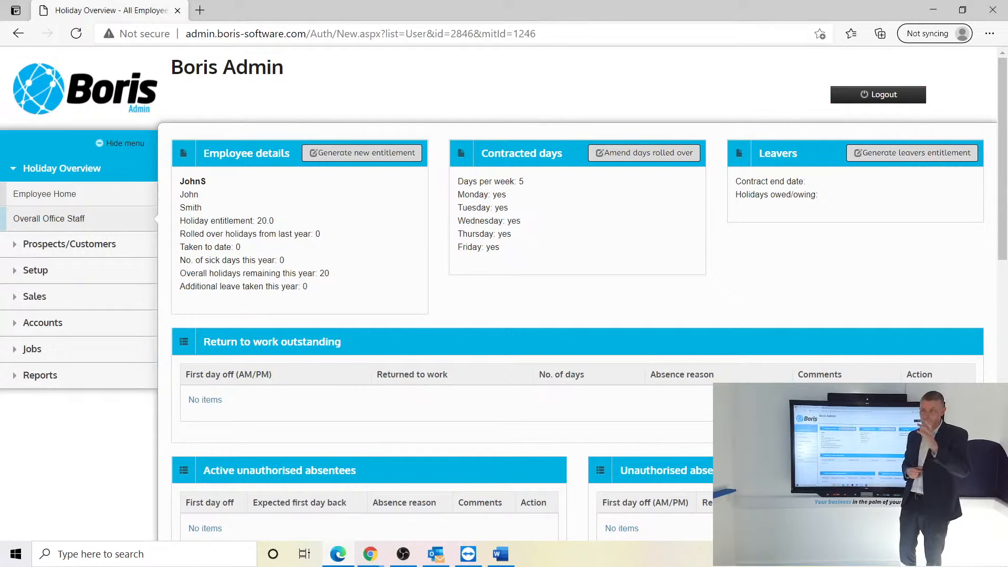
# - Change the entitlement start date from 01 Apr to 01 May 2021 and save it
pyautogui.click(361, 153)
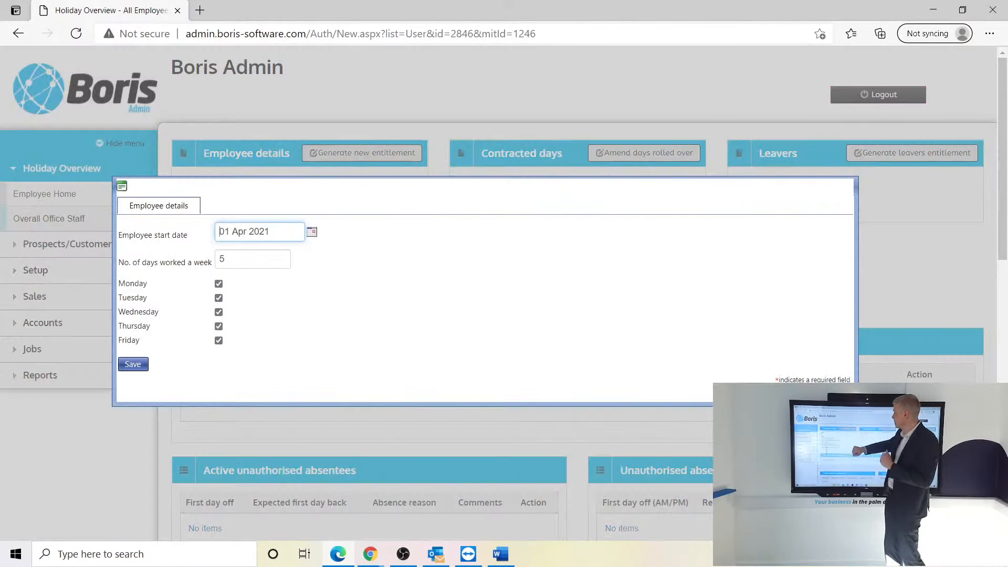
pyautogui.click(311, 232)
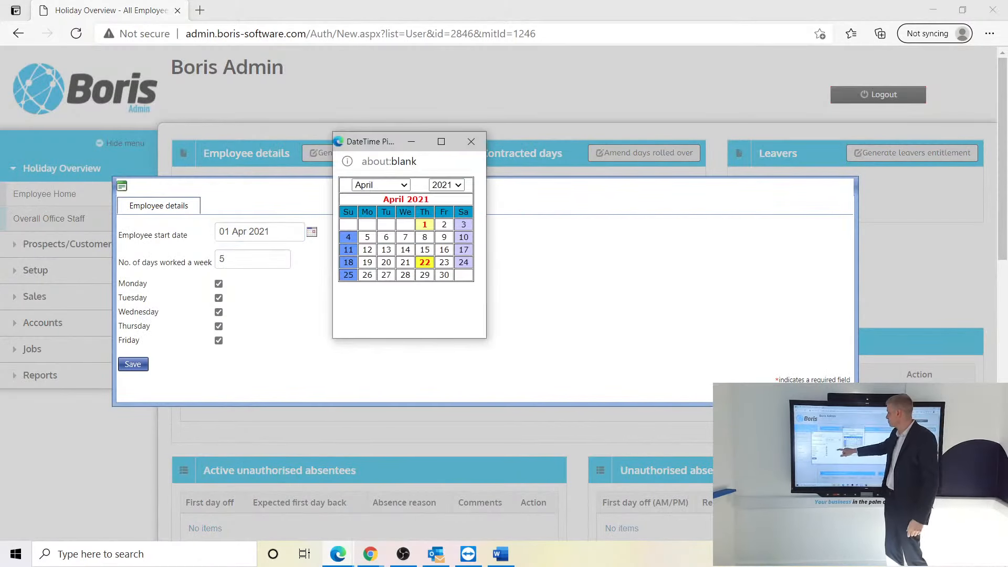
pyautogui.click(381, 185)
pyautogui.click(363, 287)
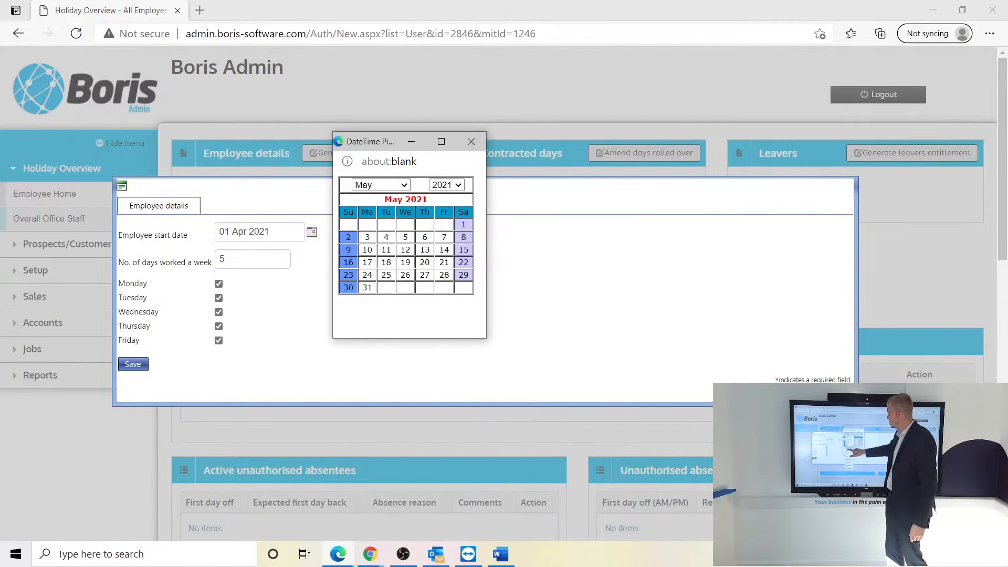
pyautogui.click(463, 224)
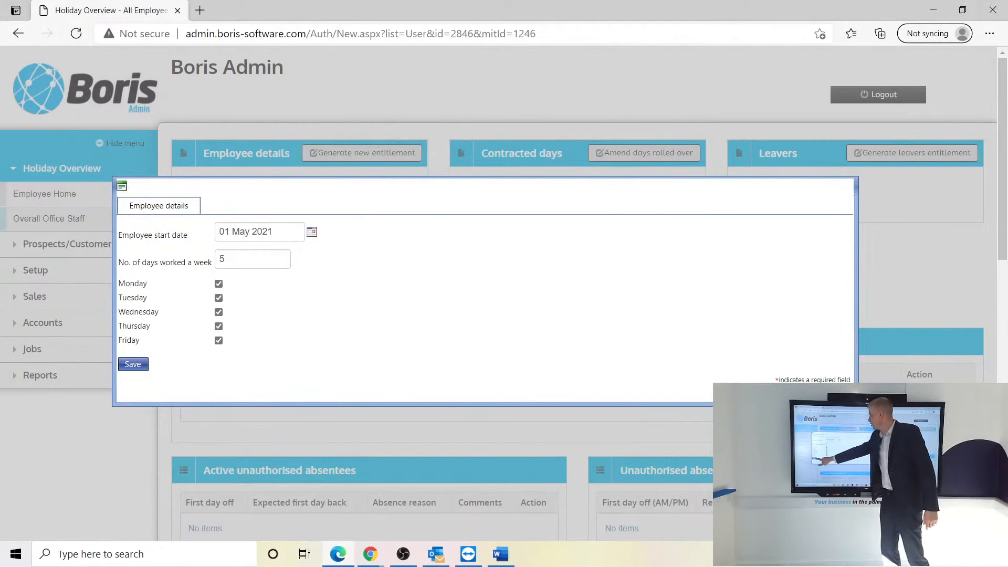
pyautogui.click(132, 364)
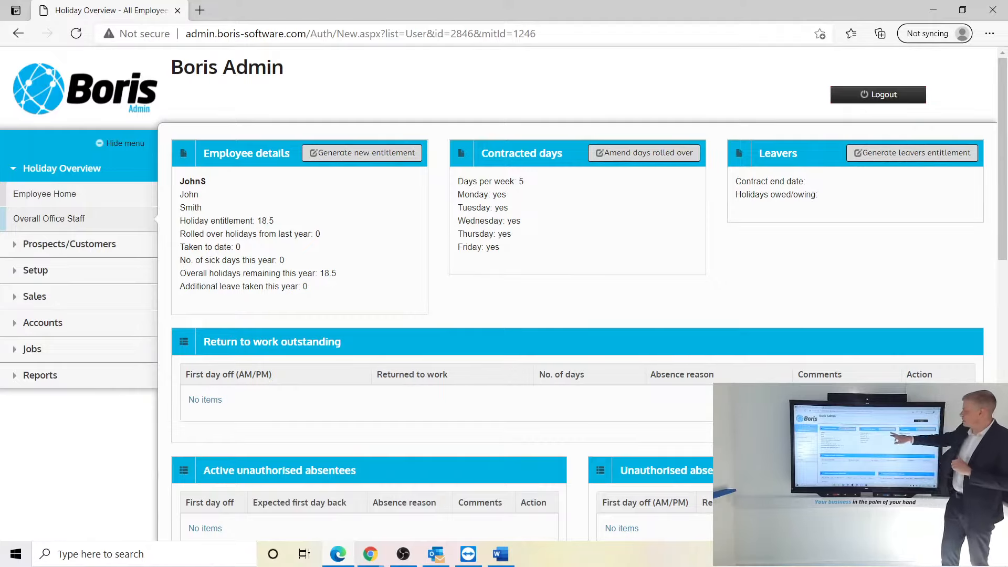
# - Amend the rolled-over holidays from last year to 5 days and save
pyautogui.click(643, 153)
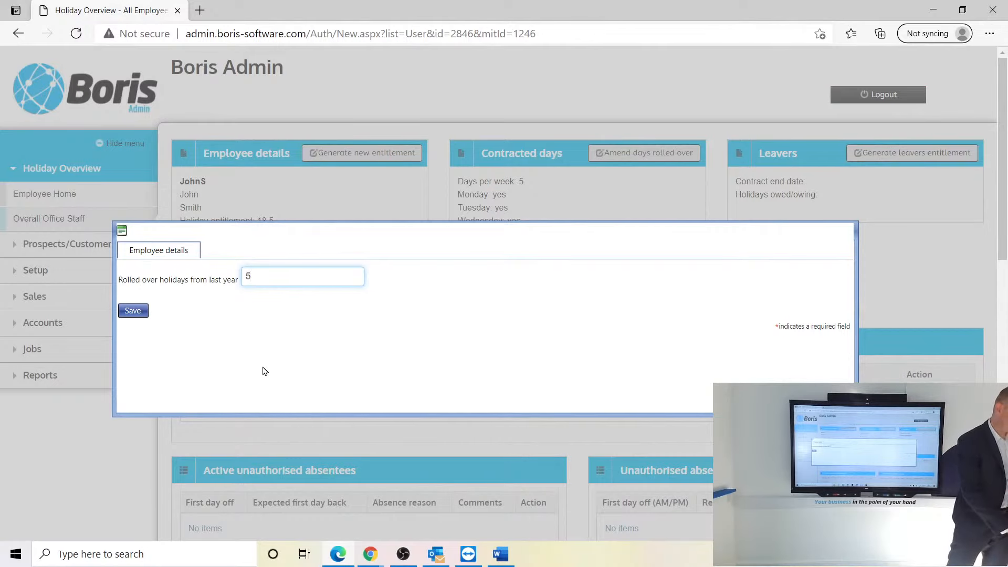
pyautogui.click(133, 310)
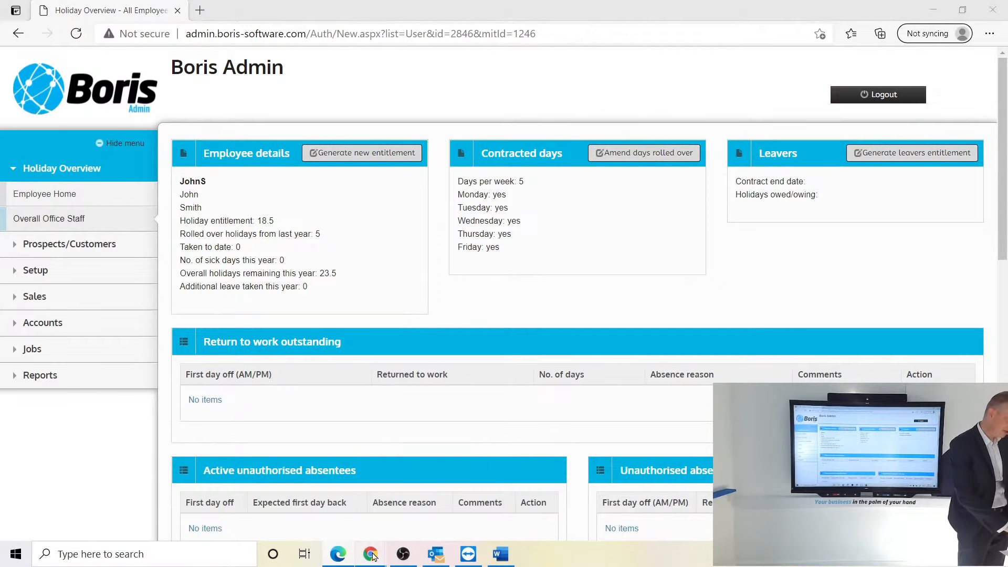
# - Log in as the new employee in Chrome, decline the password-save prompt, and review the home page panels
pyautogui.moveTo(371, 556)
pyautogui.click(288, 505)
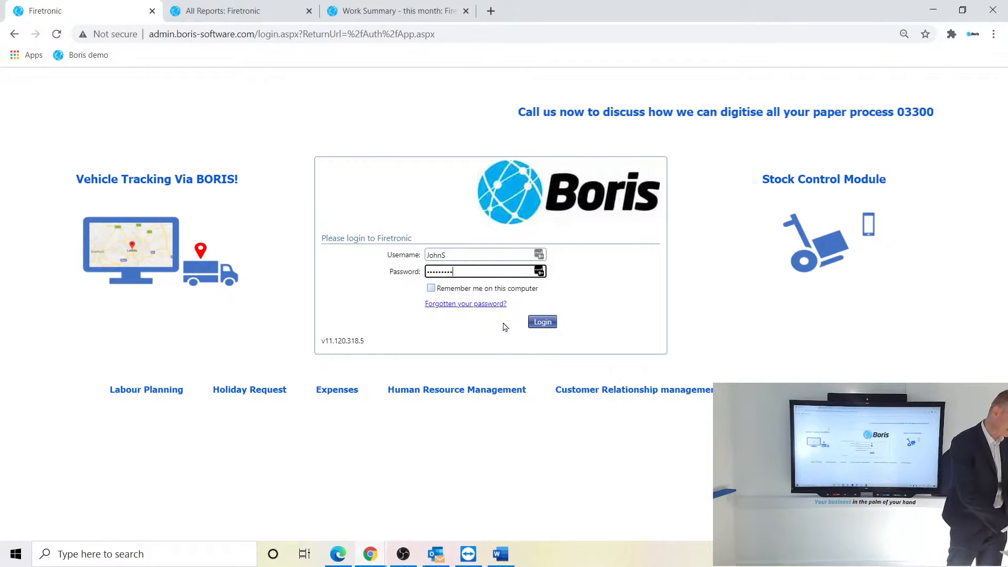
pyautogui.click(542, 322)
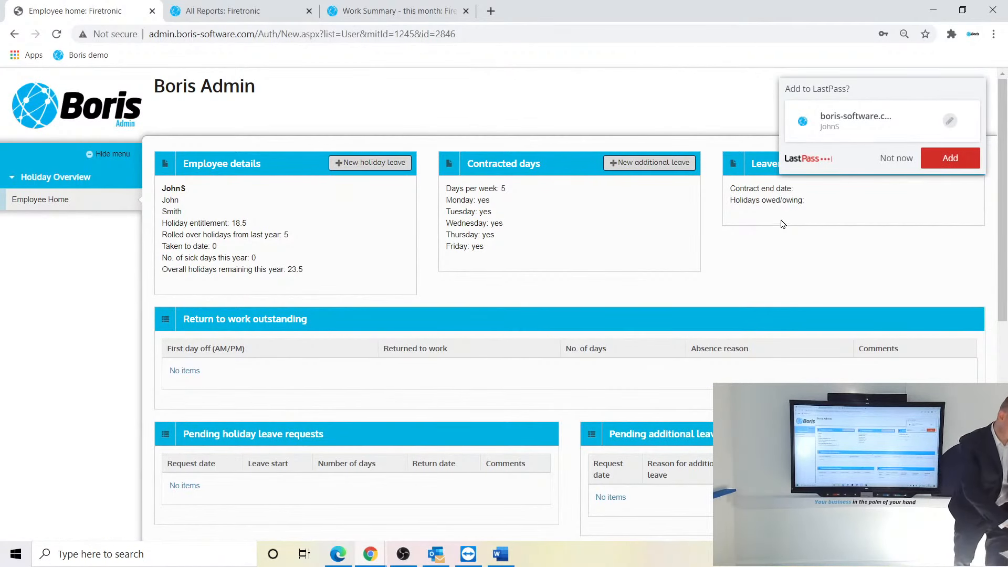
pyautogui.click(896, 158)
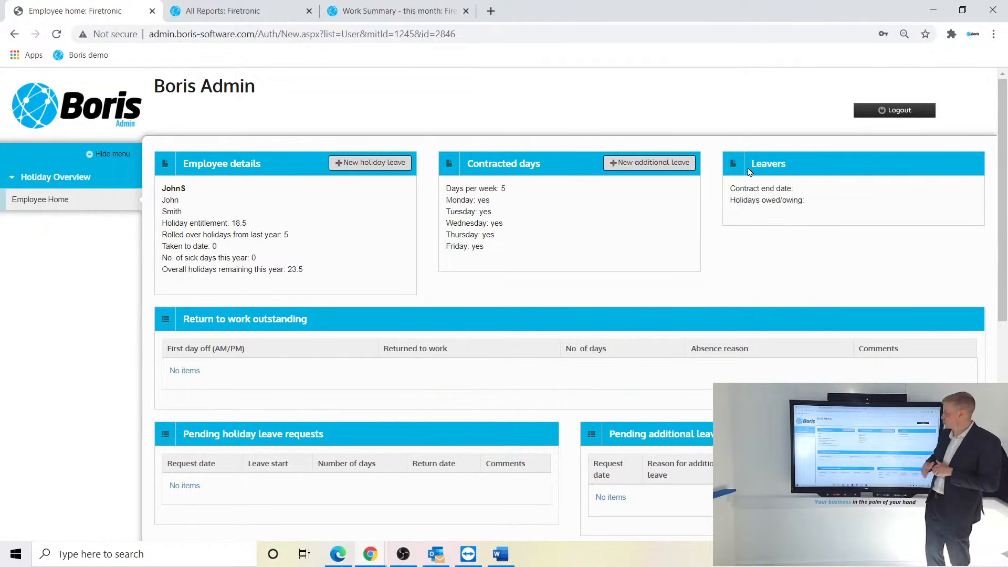
pyautogui.scroll(-4, 570, 305)
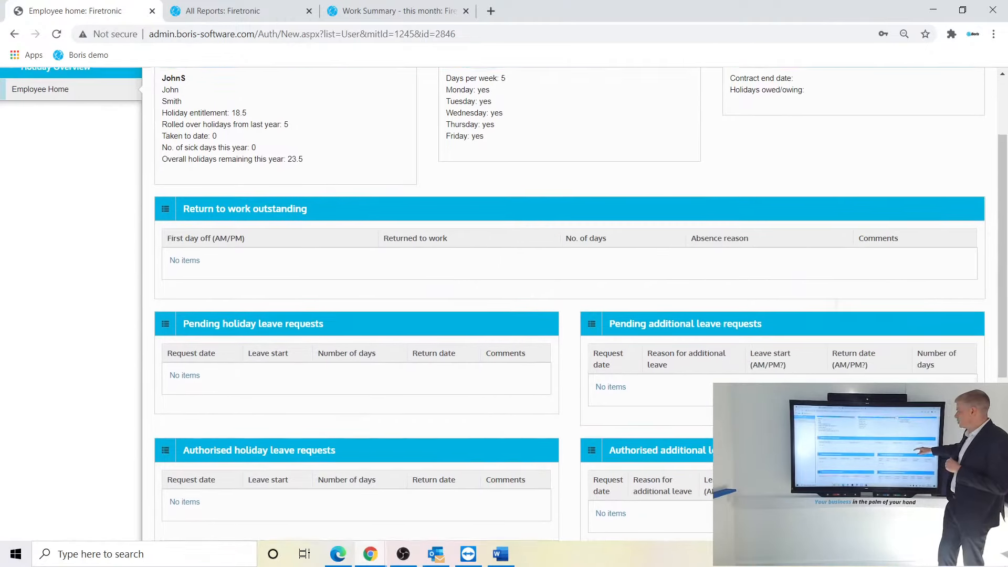
pyautogui.scroll(-1, 570, 305)
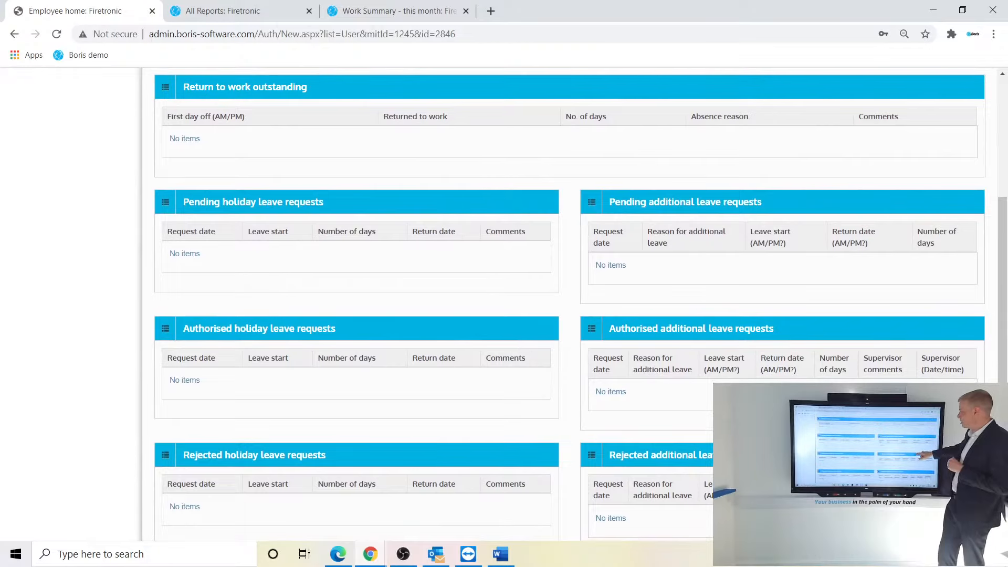
pyautogui.scroll(-1, 570, 304)
pyautogui.scroll(-1, 570, 305)
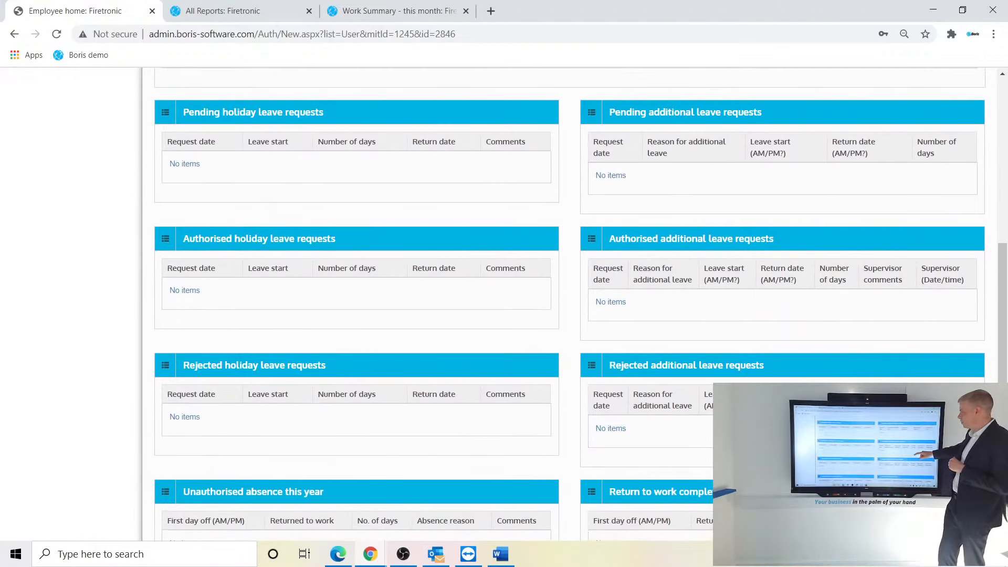
pyautogui.scroll(-2, 569, 305)
pyautogui.scroll(2, 569, 304)
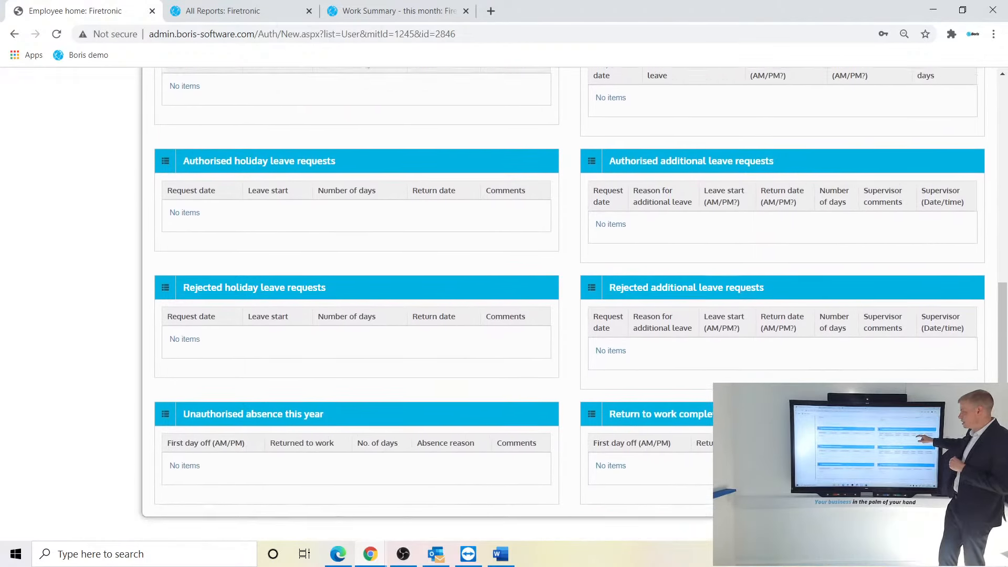
pyautogui.scroll(5, 569, 304)
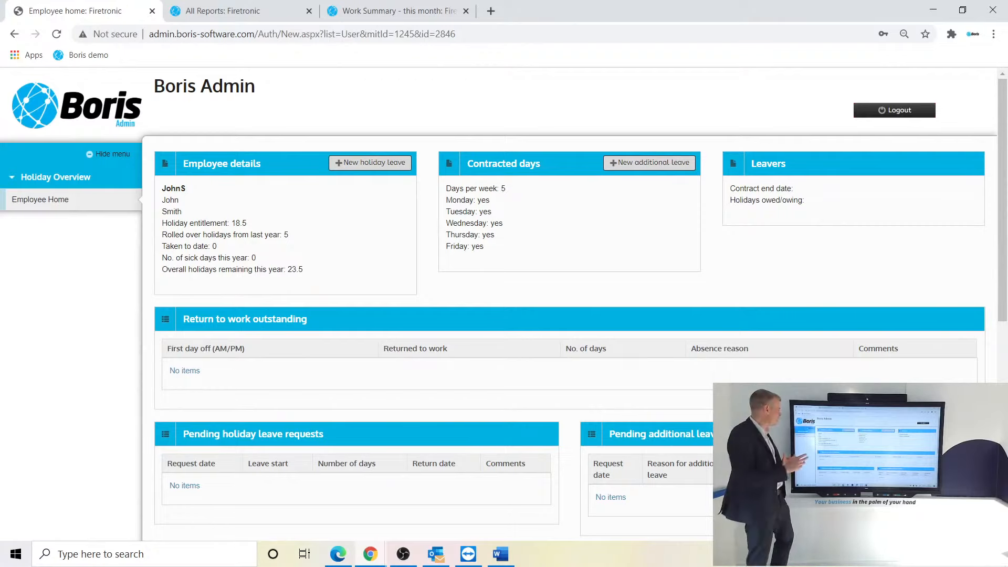
# - Start a new holiday leave request beginning 02 Aug 2021, AM
pyautogui.click(370, 162)
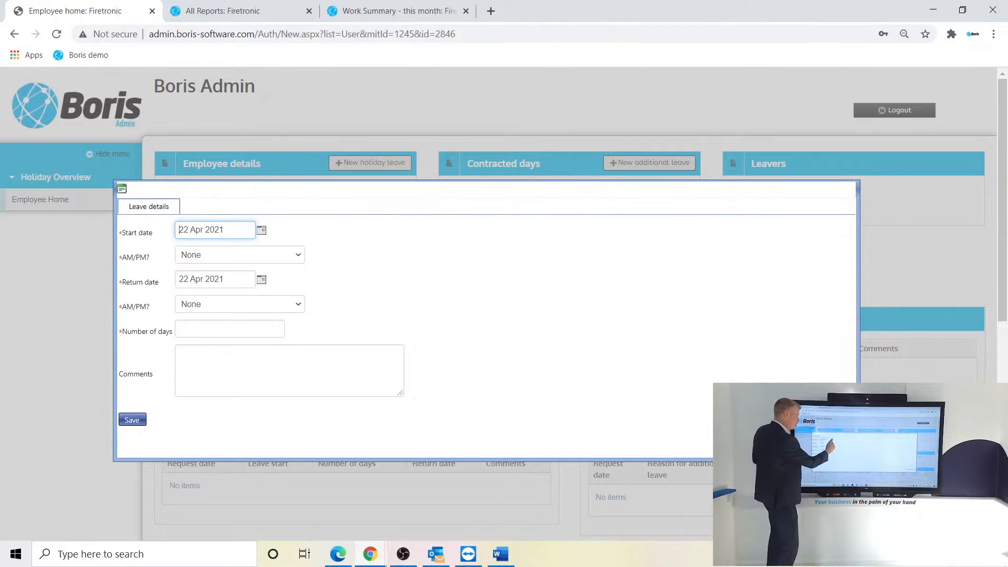
pyautogui.click(261, 230)
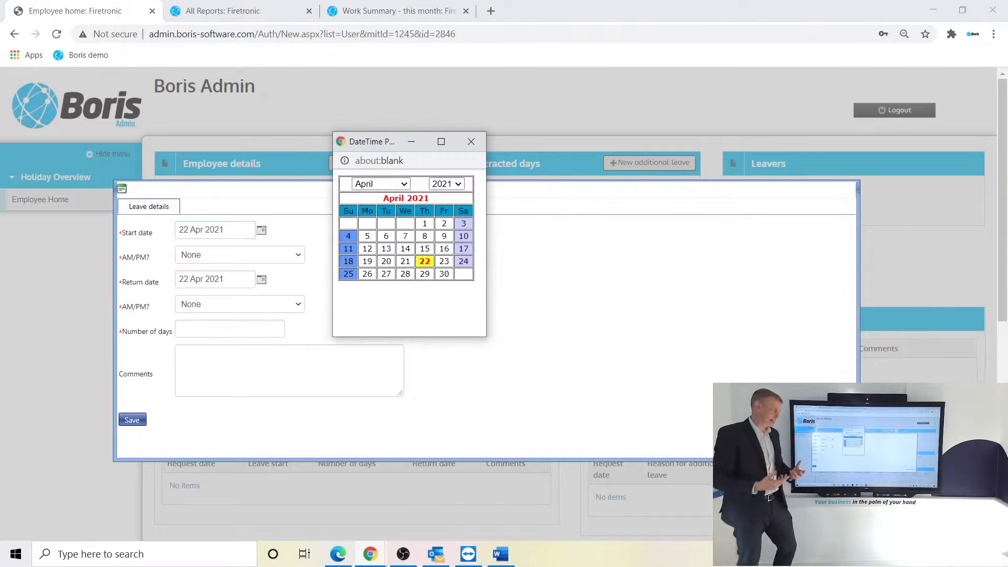
pyautogui.click(381, 184)
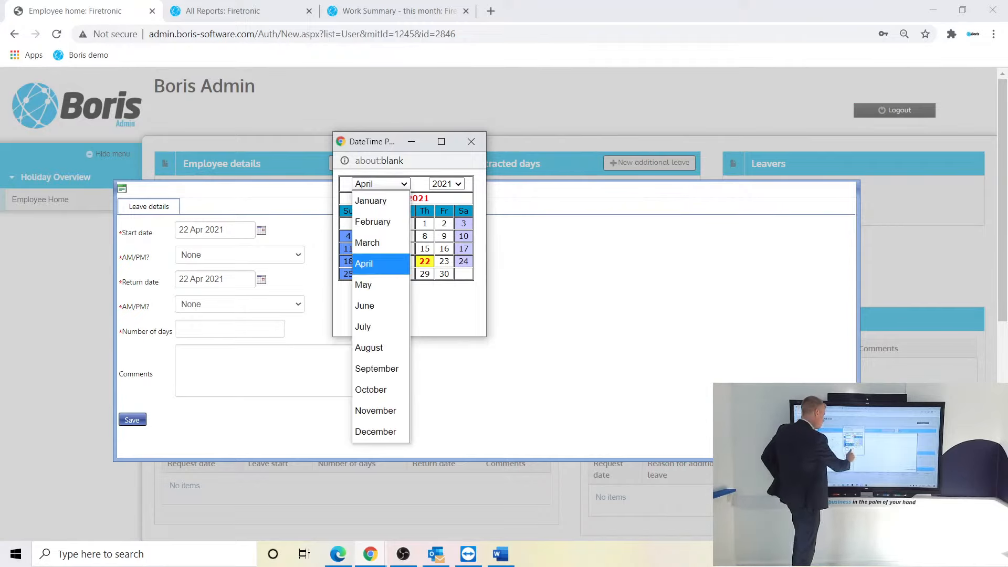
pyautogui.click(369, 347)
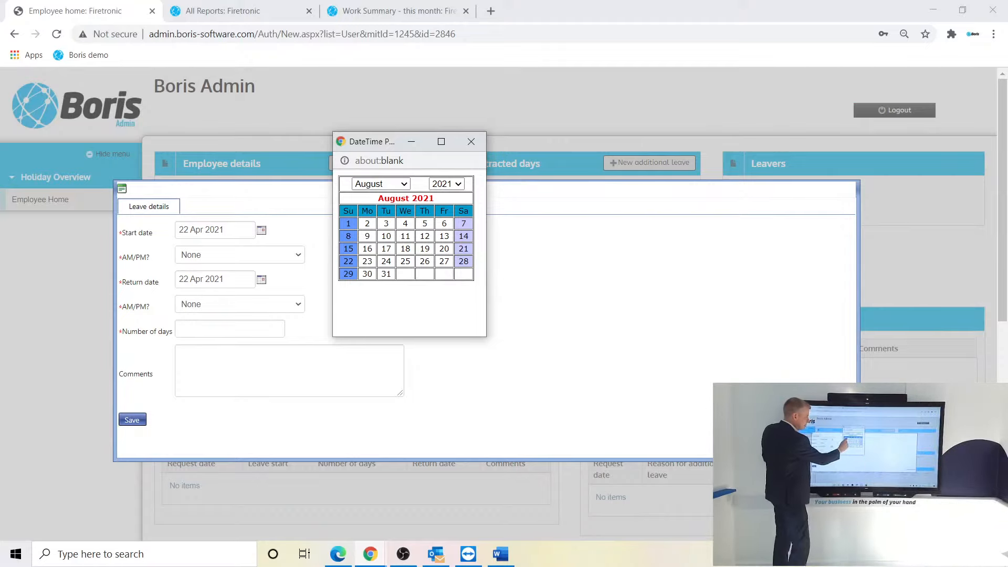
pyautogui.click(367, 223)
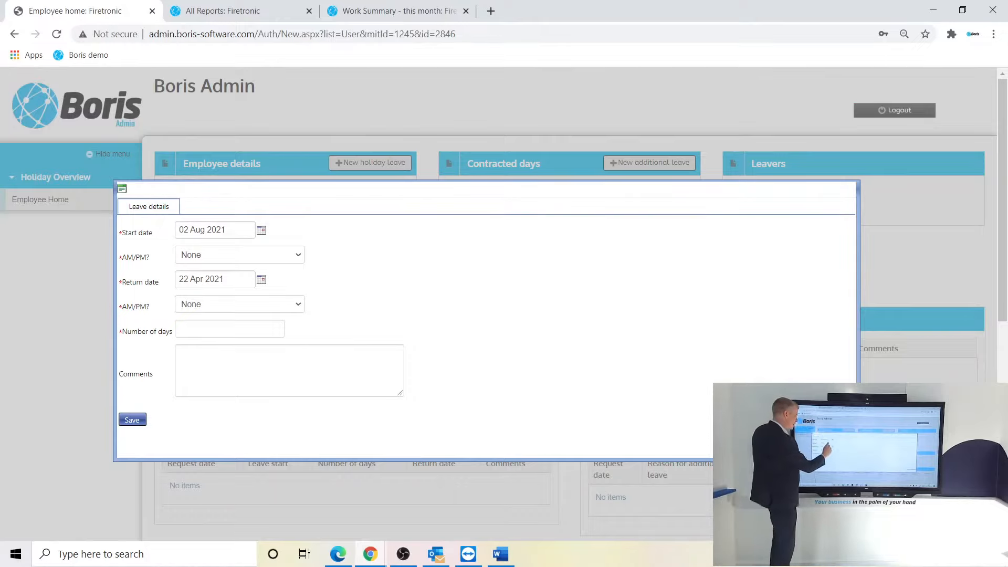
pyautogui.click(240, 255)
pyautogui.click(210, 290)
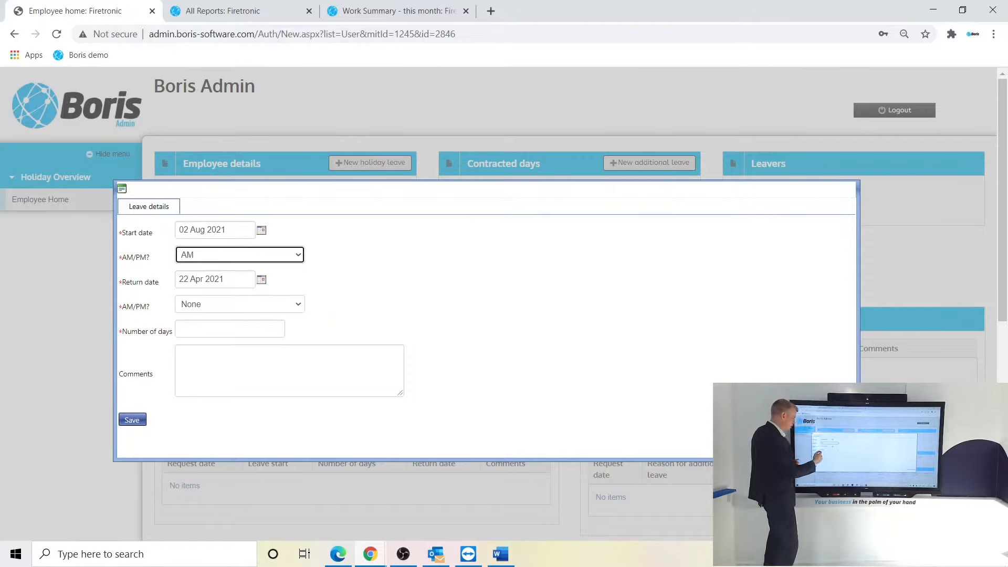
# - Set the leave return date to 09 Aug 2021, AM
pyautogui.click(261, 279)
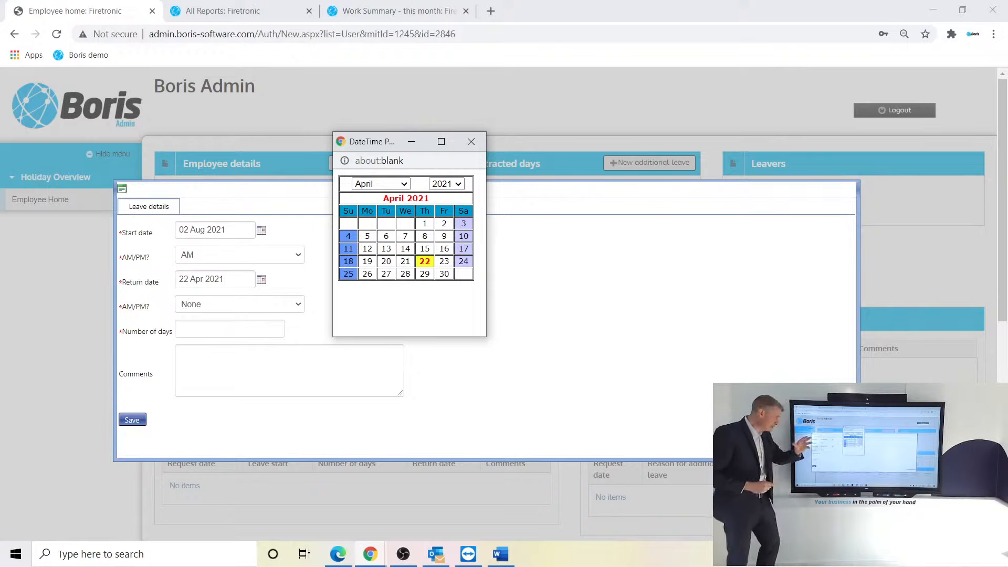
pyautogui.click(381, 184)
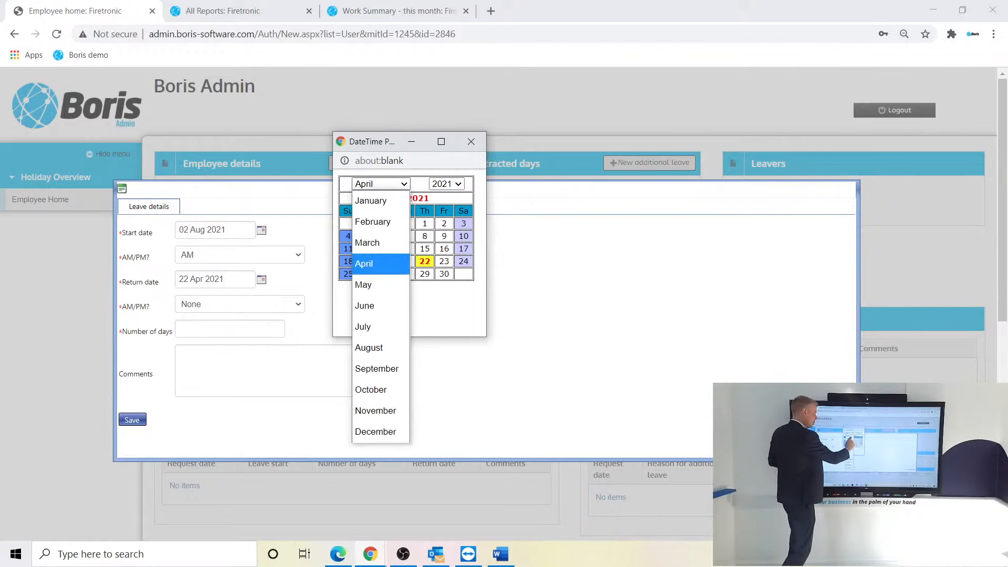
pyautogui.click(369, 347)
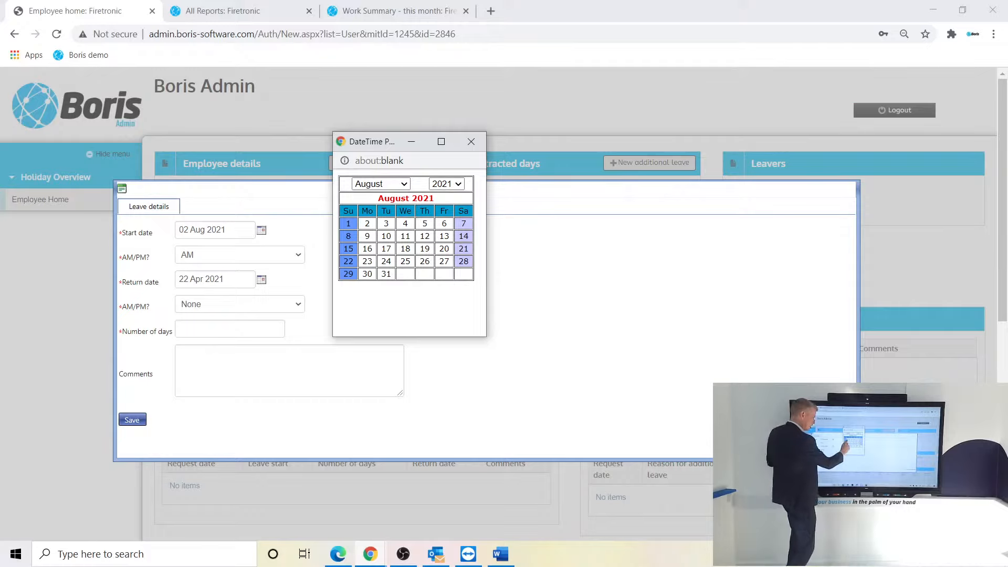
pyautogui.click(366, 236)
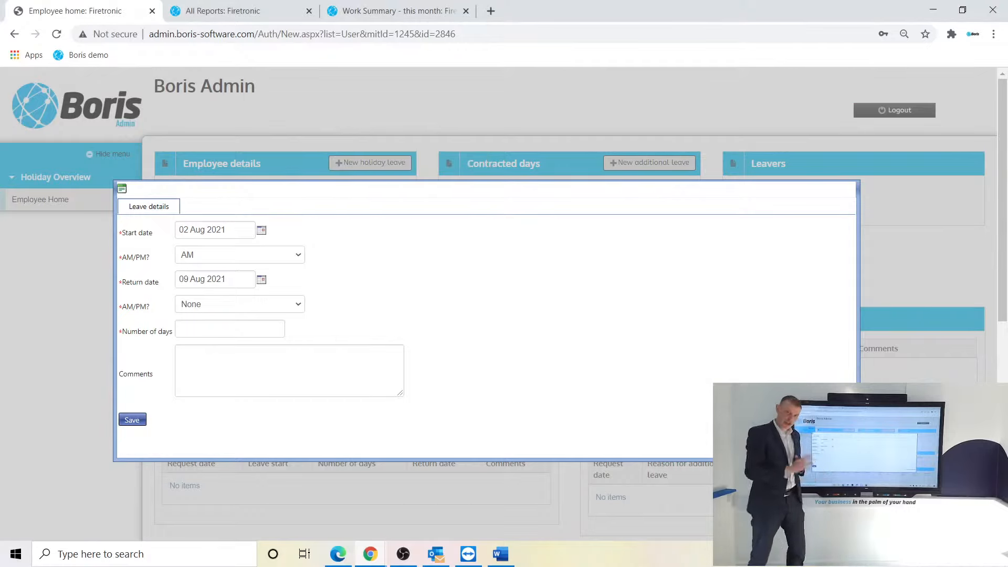
pyautogui.click(240, 304)
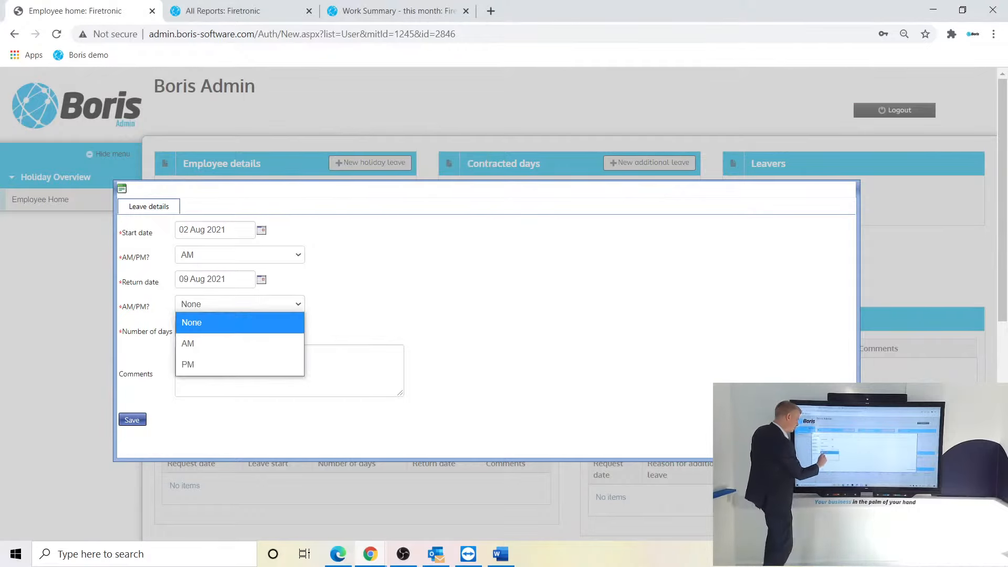
pyautogui.click(220, 341)
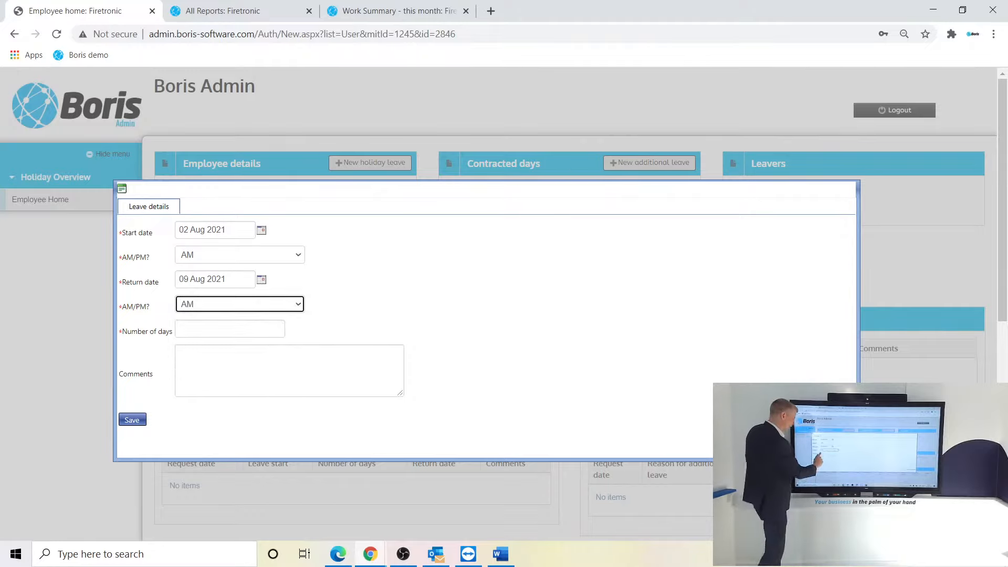
pyautogui.click(230, 329)
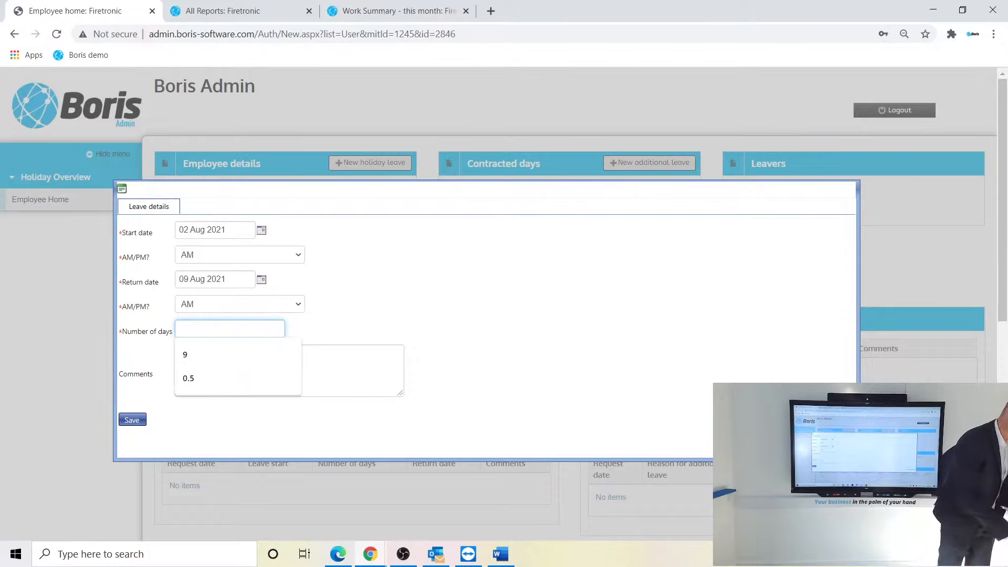
# - Enter 5 days, comment 'My summer holiday booking', and save the 02–09 Aug 2021 request
pyautogui.write('5')
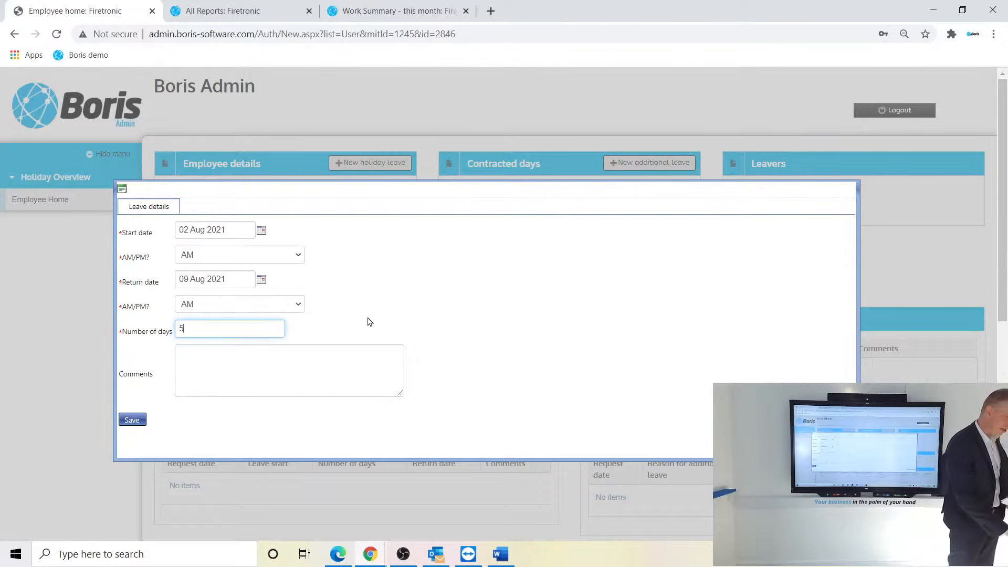
pyautogui.click(205, 357)
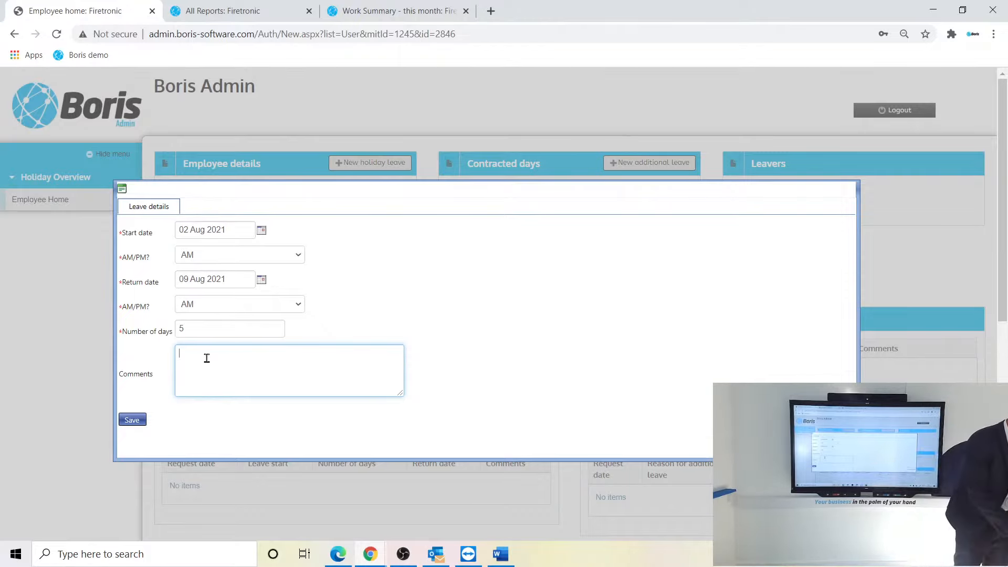
pyautogui.write('My summer holiday booking')
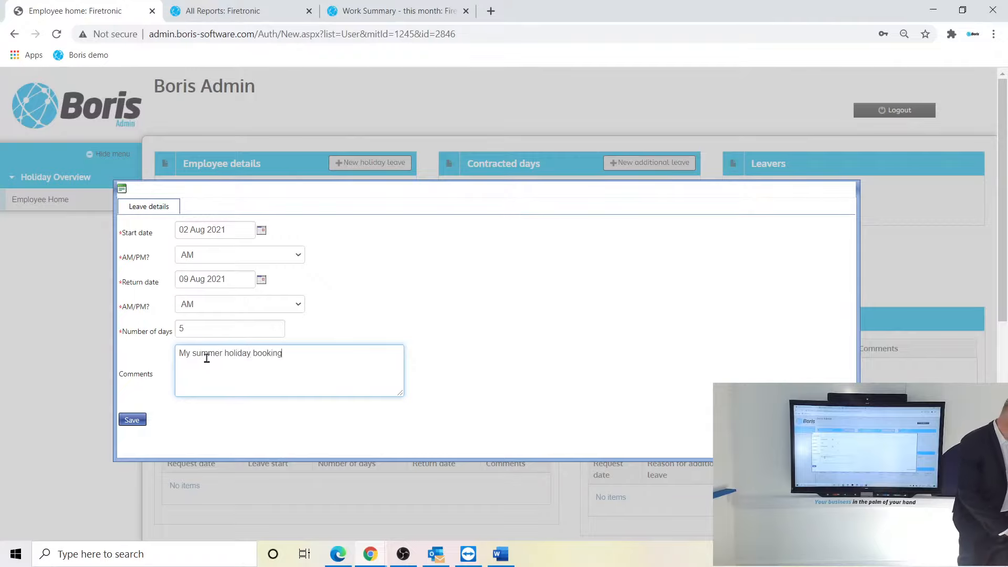
pyautogui.click(128, 422)
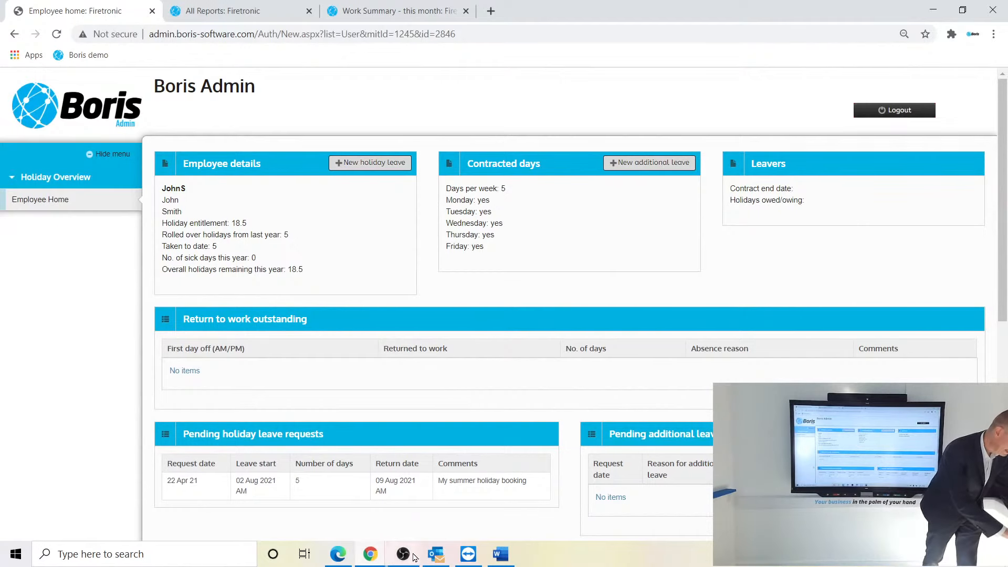
# - Switch from the Boris Admin employee page to the Outlook inbox
pyautogui.click(431, 554)
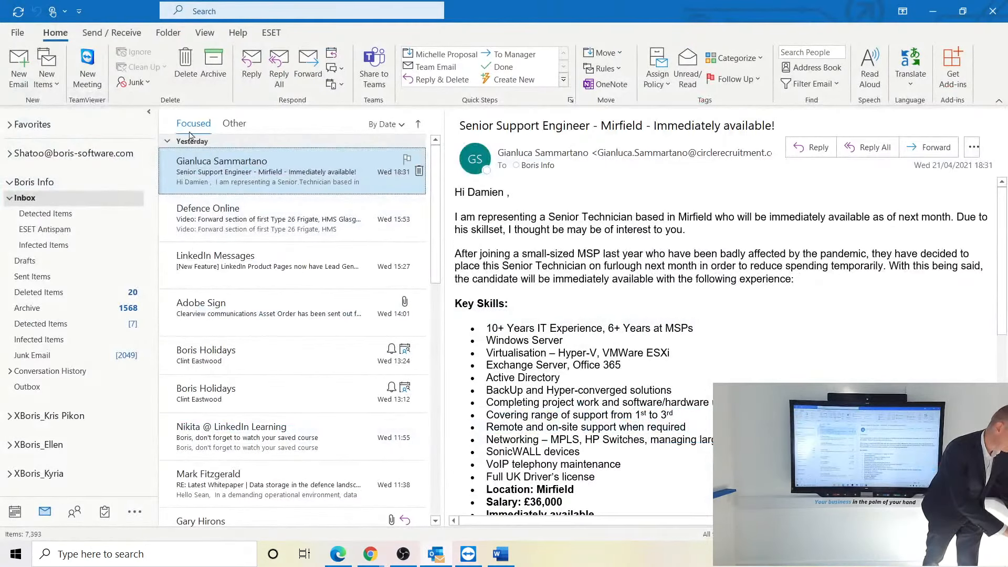
# - Minimise and restore Outlook, then minimise it again to reveal the employee home page
pyautogui.click(933, 9)
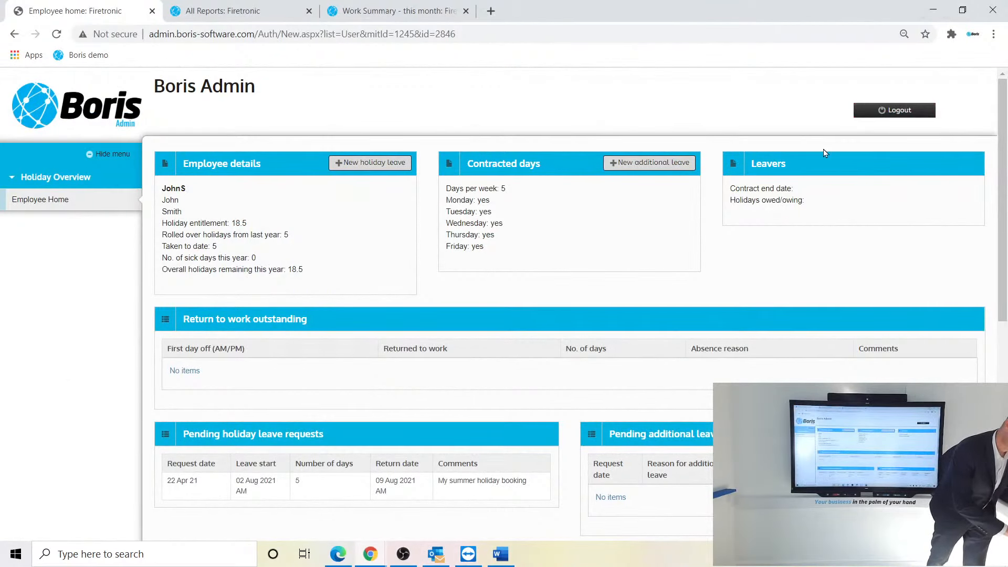
pyautogui.click(429, 553)
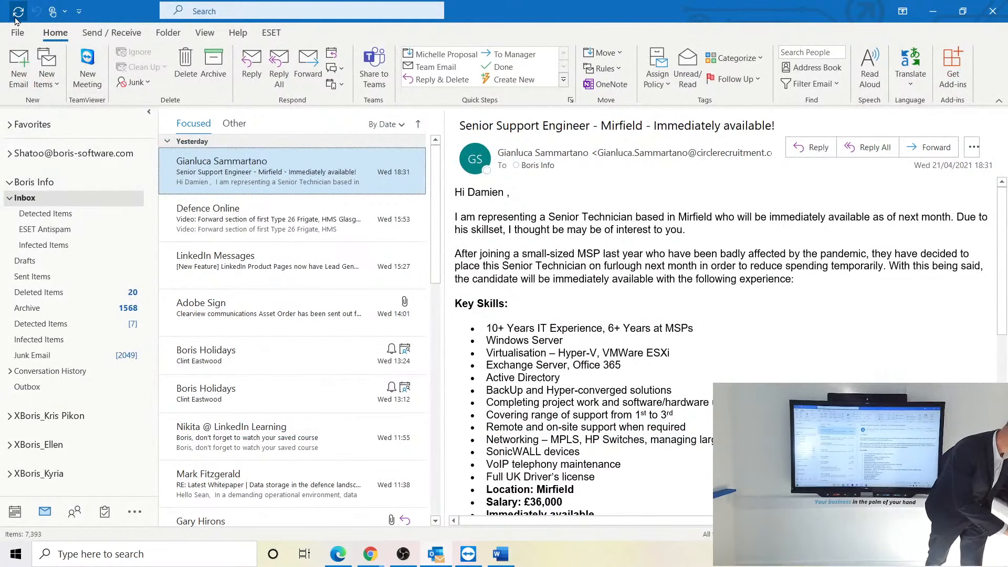
pyautogui.click(932, 11)
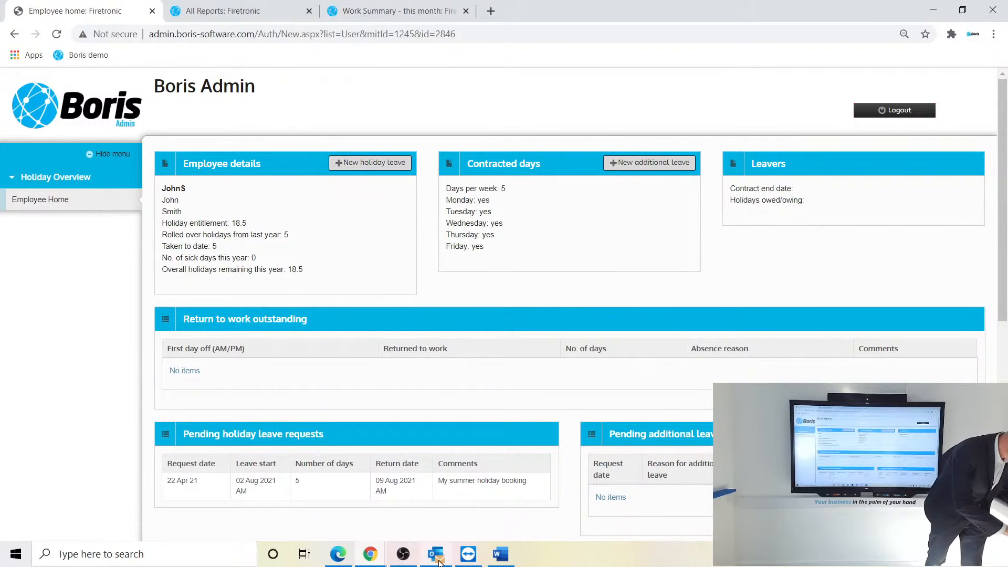
pyautogui.moveTo(439, 561)
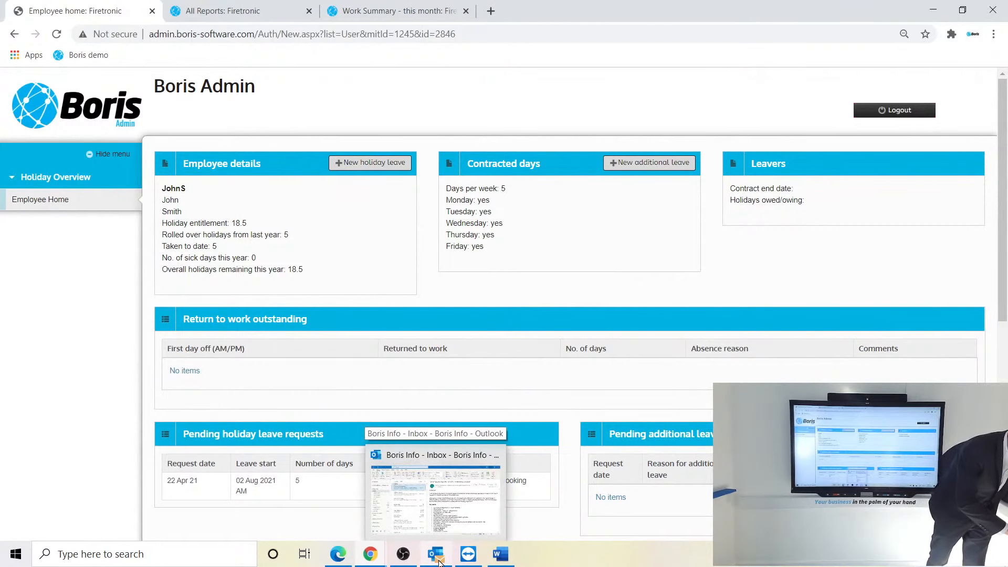
pyautogui.click(439, 562)
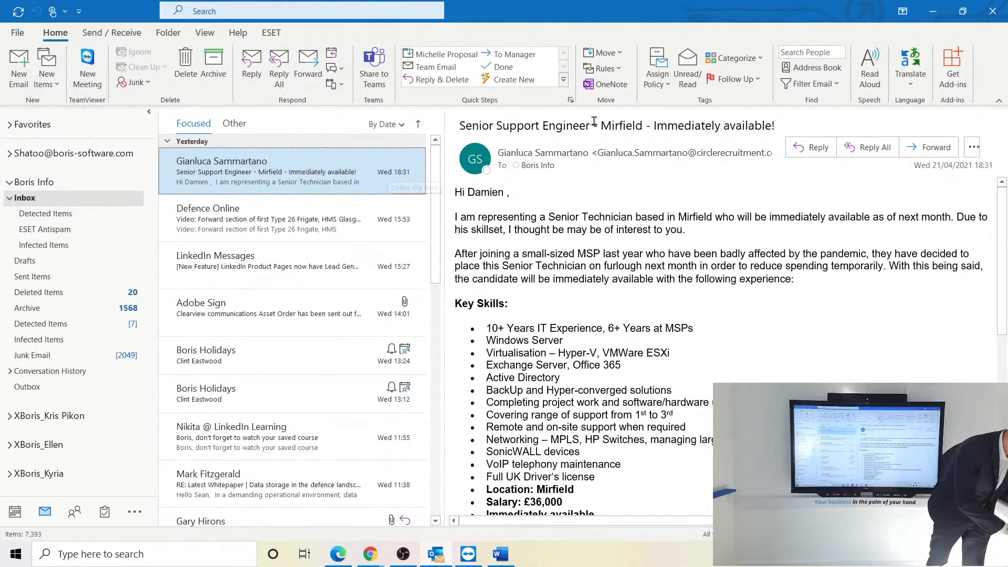
pyautogui.click(933, 11)
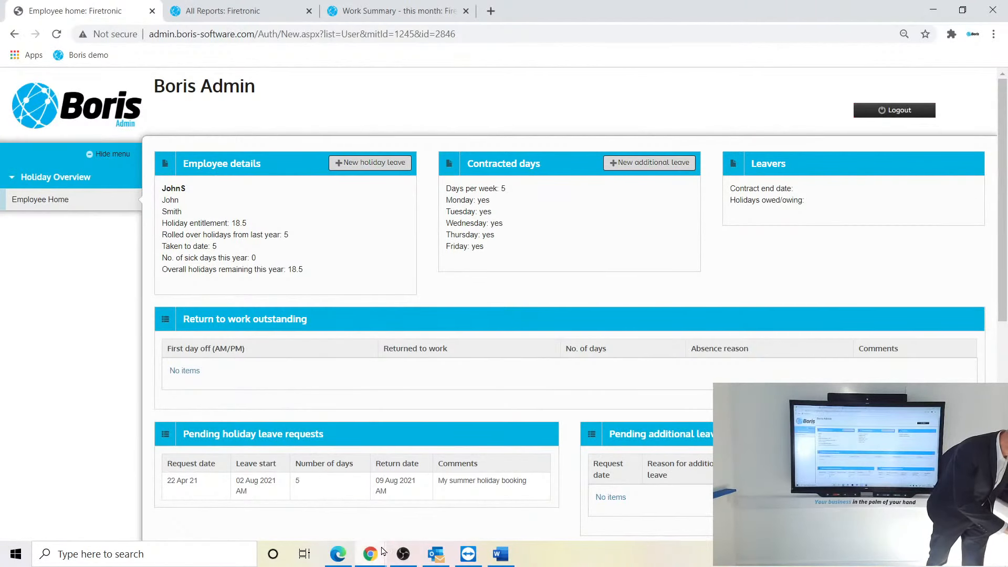
# - In the supervisor's window, open the employee's record from Overall Office Staff and view pending requests
pyautogui.moveTo(384, 551)
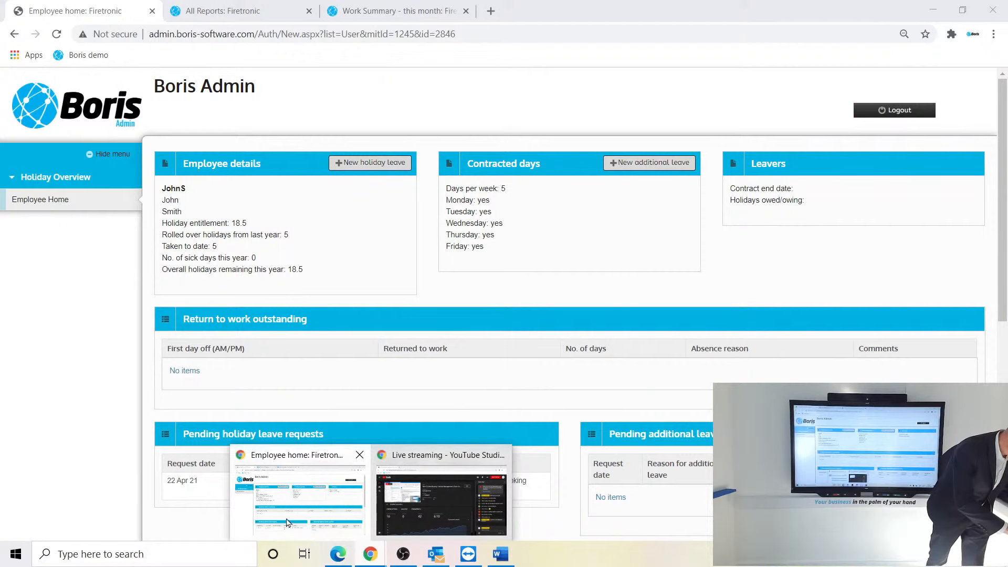
pyautogui.click(337, 554)
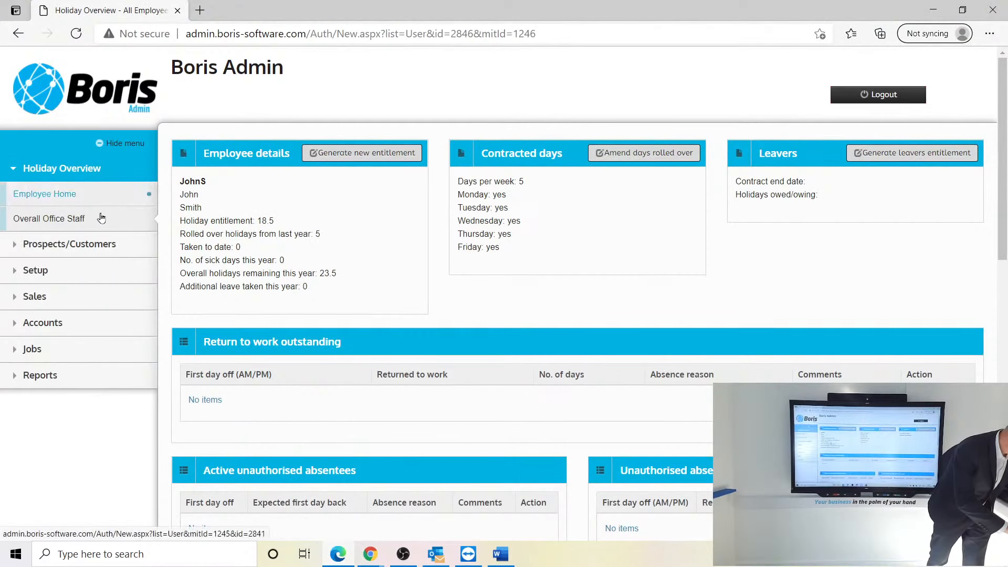
pyautogui.click(69, 220)
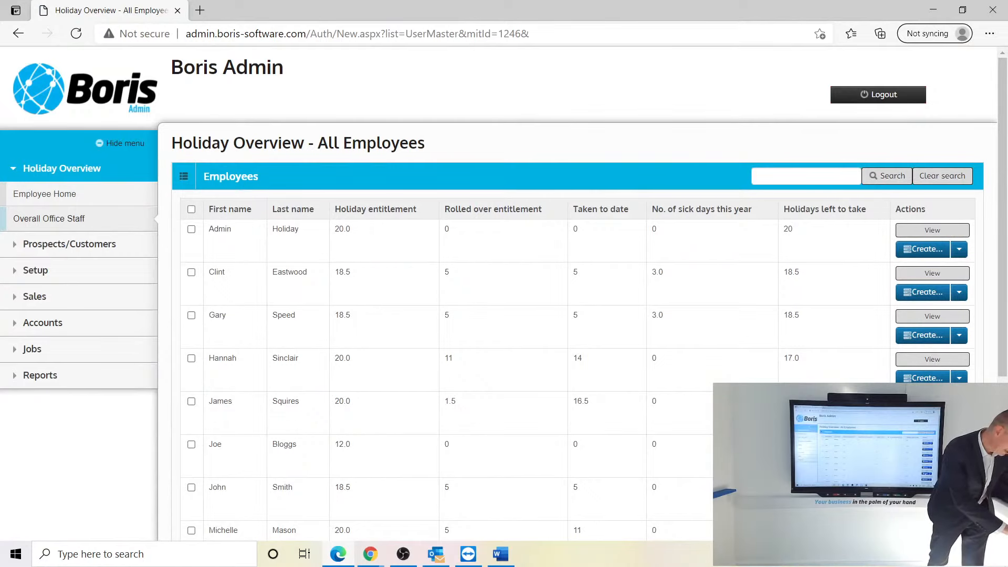
pyautogui.click(917, 490)
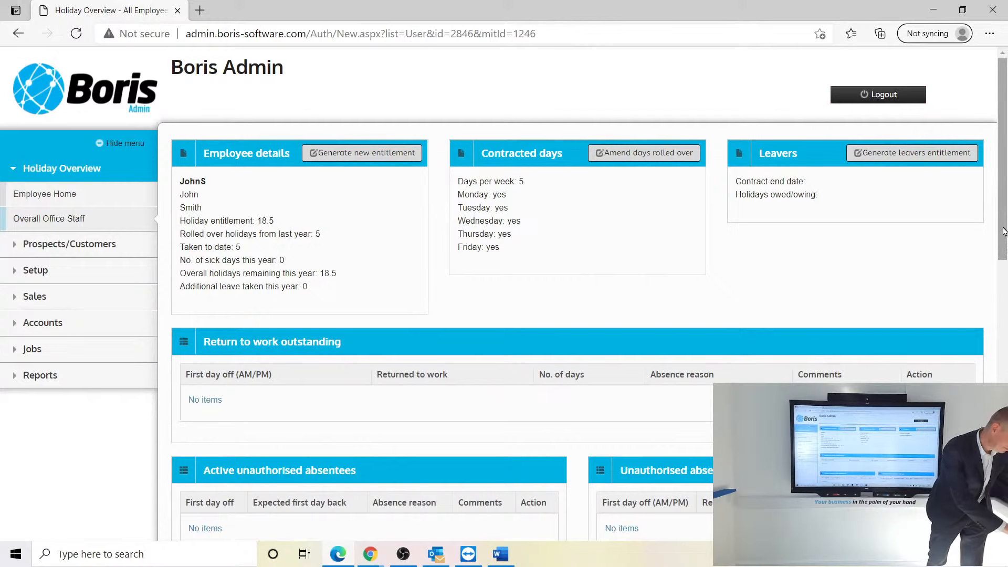
pyautogui.moveTo(1003, 231); pyautogui.dragTo(1002, 399)
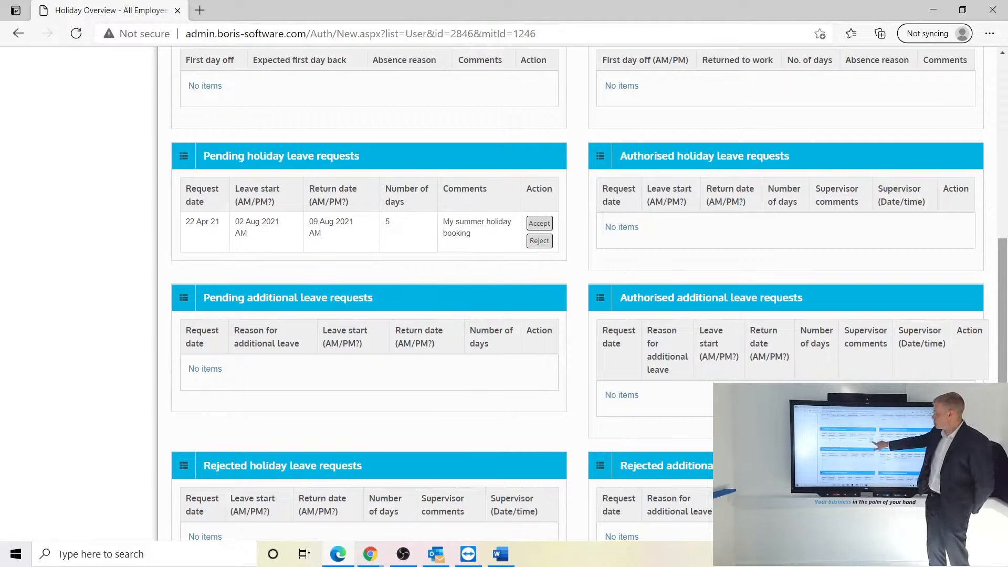
pyautogui.click(538, 240)
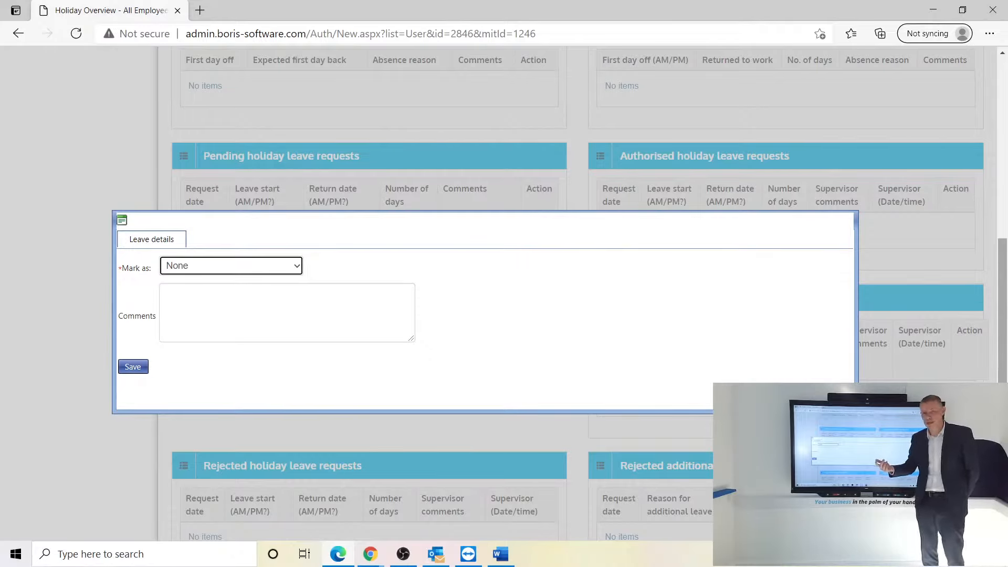
pyautogui.click(231, 265)
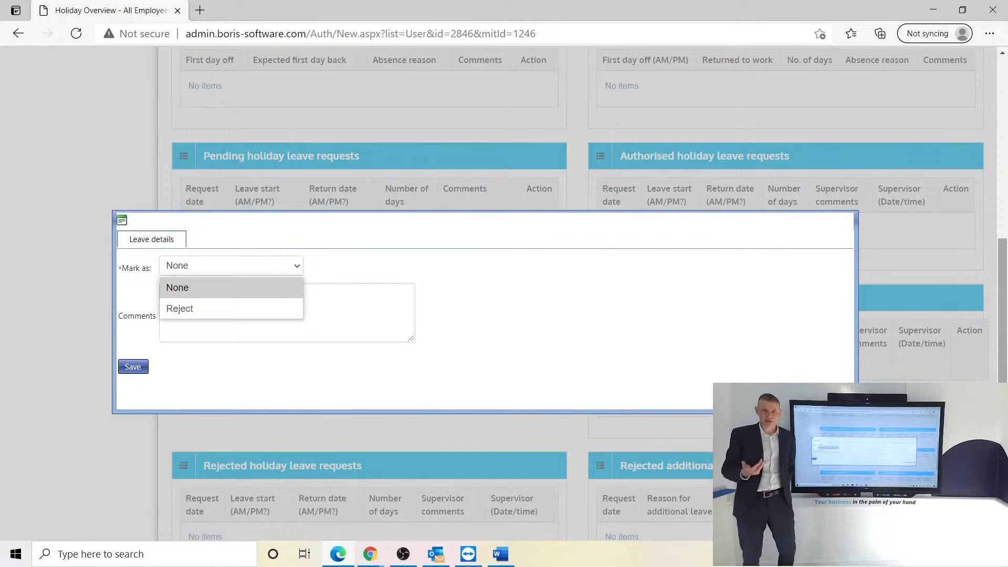
pyautogui.click(175, 308)
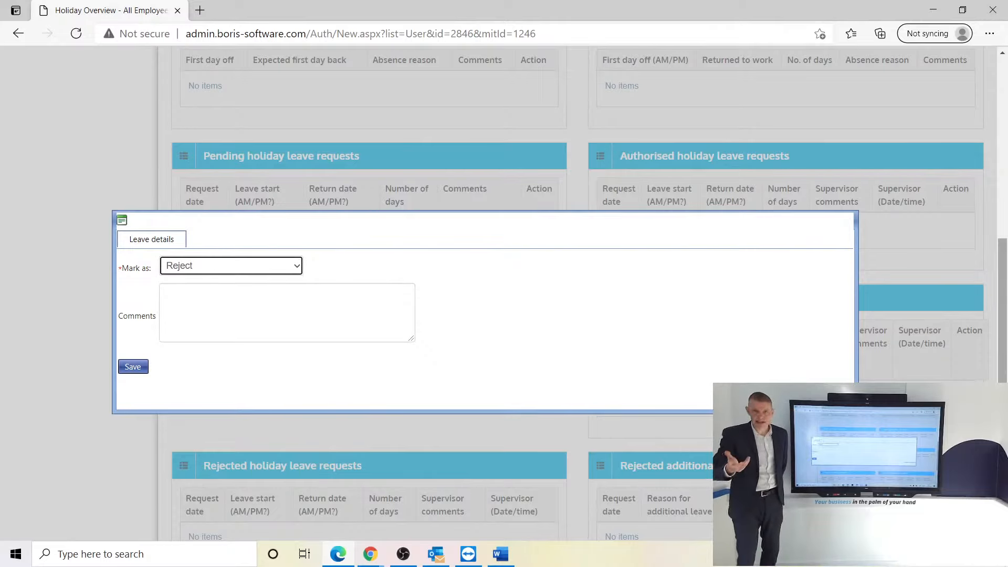
pyautogui.click(178, 295)
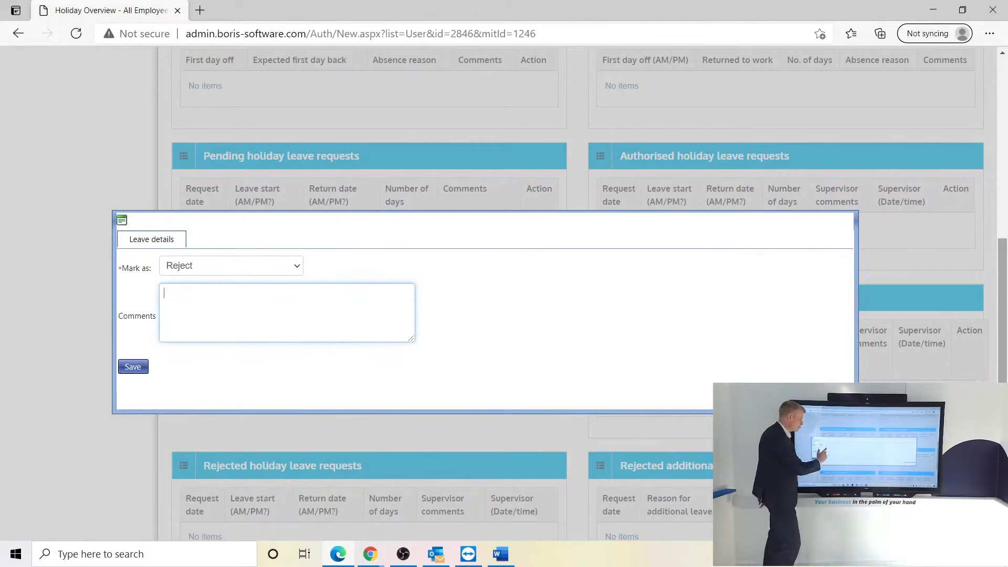
pyautogui.click(823, 232)
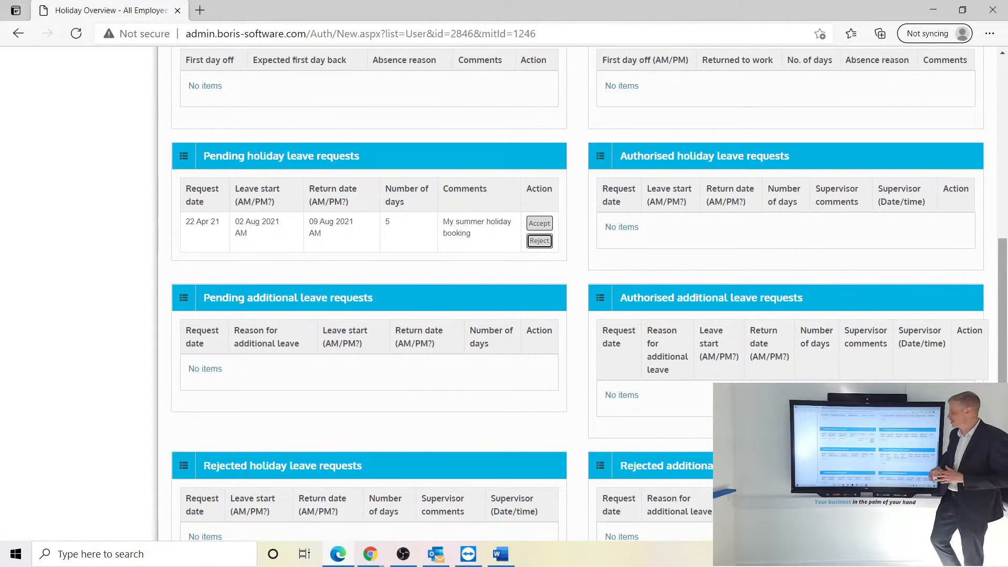
# - Authorise the pending 02–09 Aug 2021 holiday with the comment 'Have a great time!' and save
pyautogui.click(538, 223)
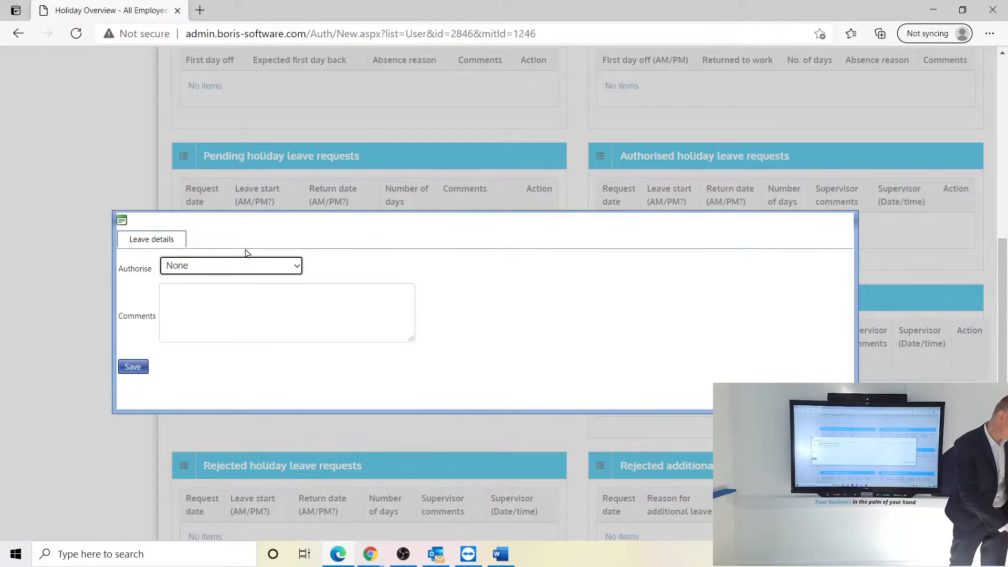
pyautogui.click(290, 265)
pyautogui.click(214, 308)
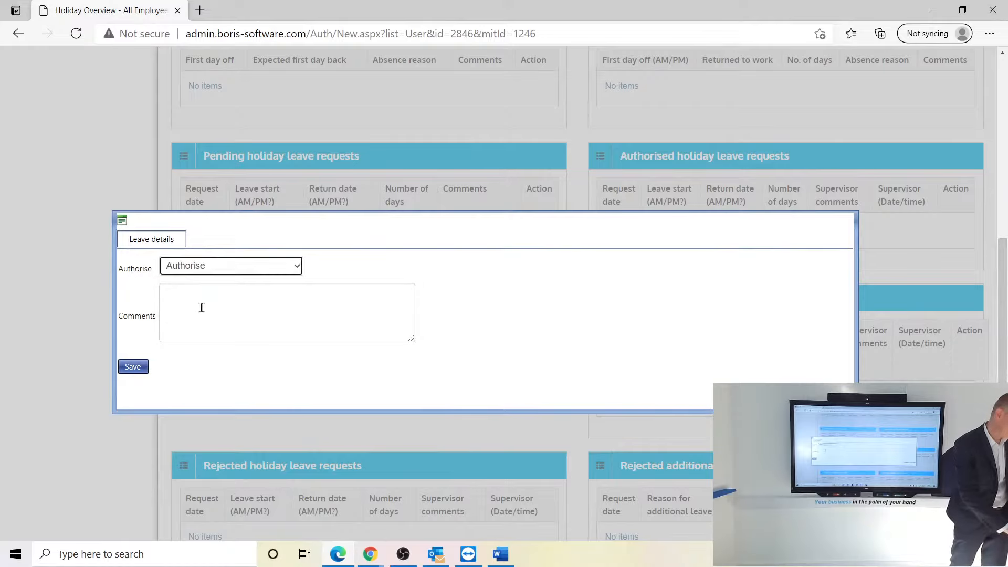
pyautogui.click(197, 308)
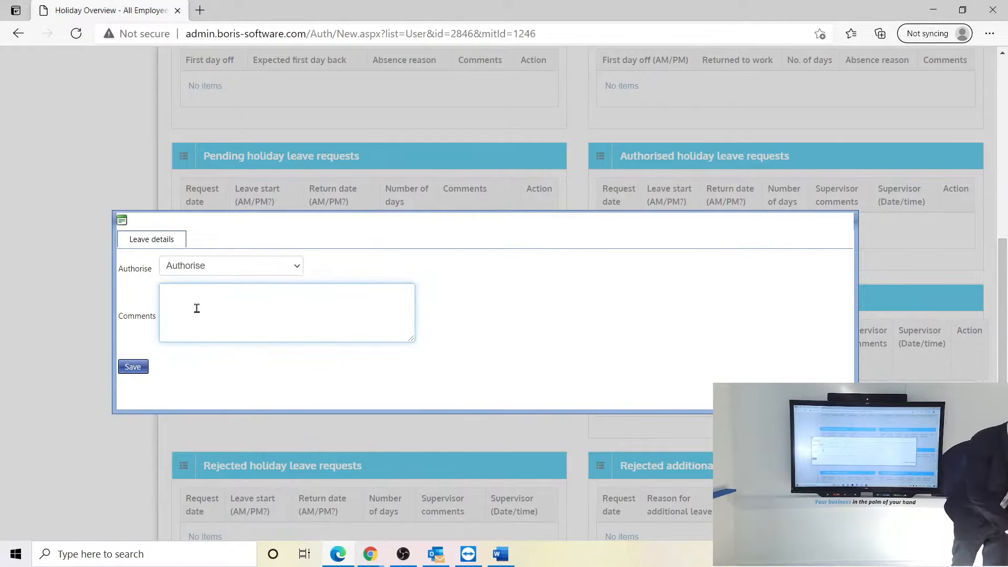
pyautogui.write('Ha')
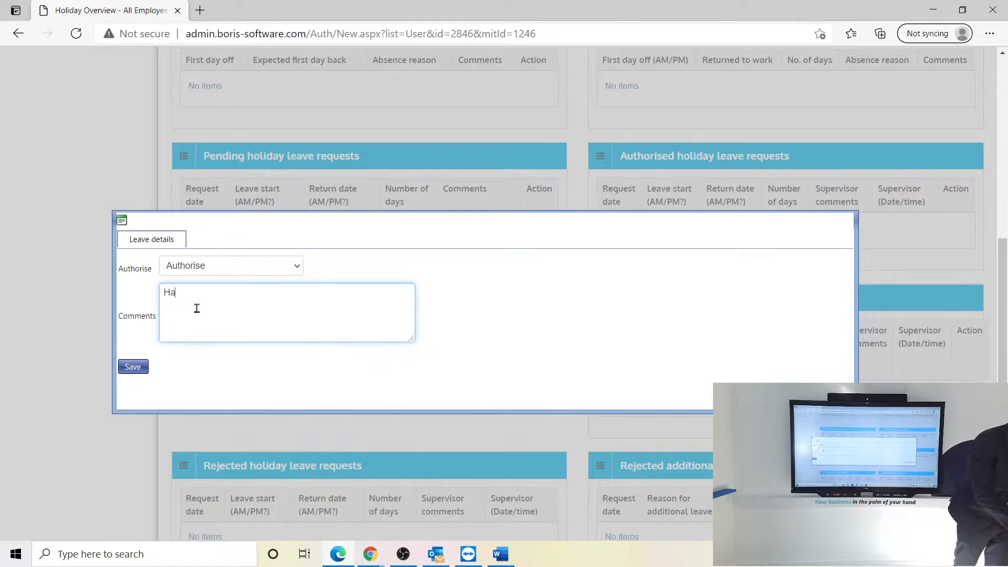
pyautogui.write('ve a gre')
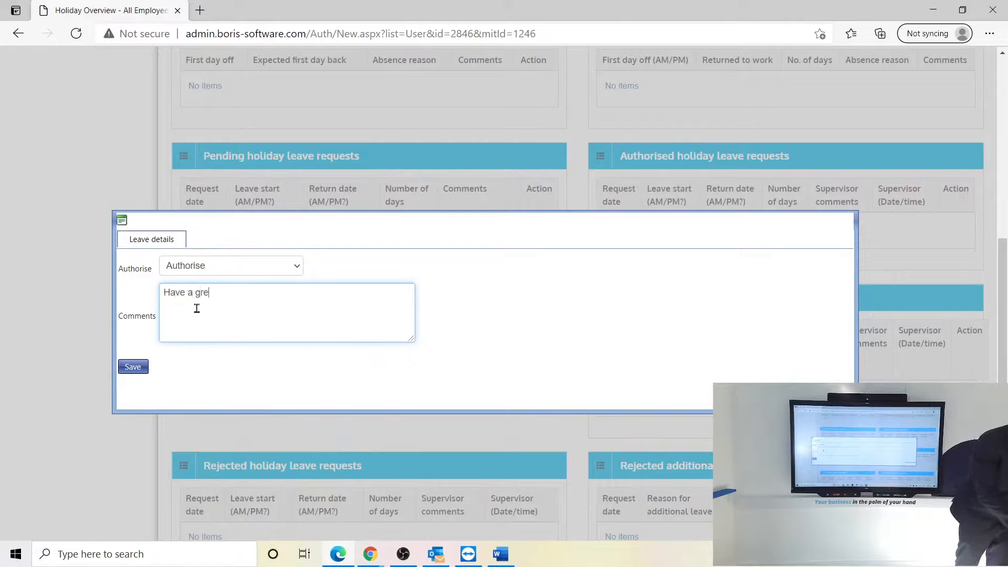
pyautogui.write('at time!')
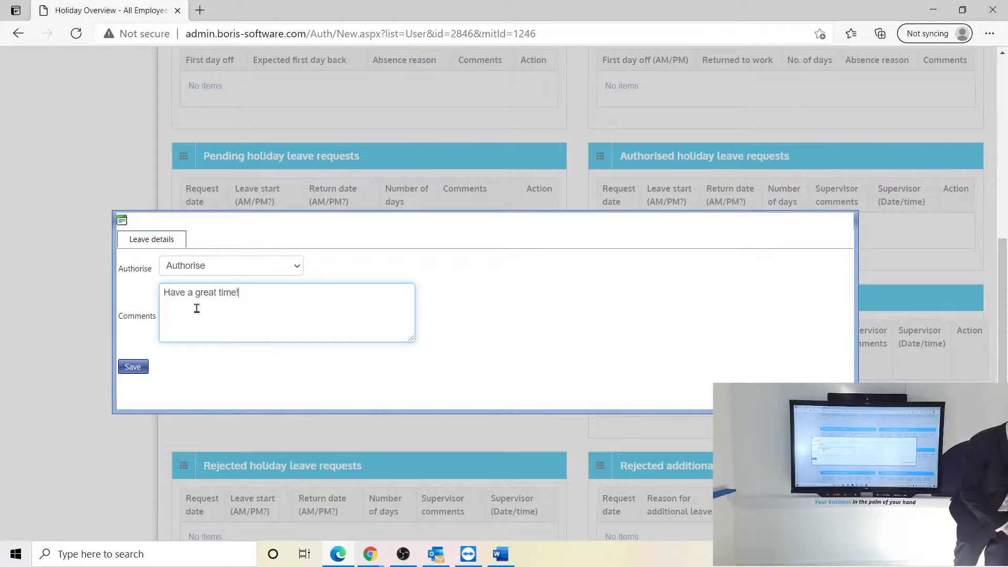
pyautogui.click(143, 369)
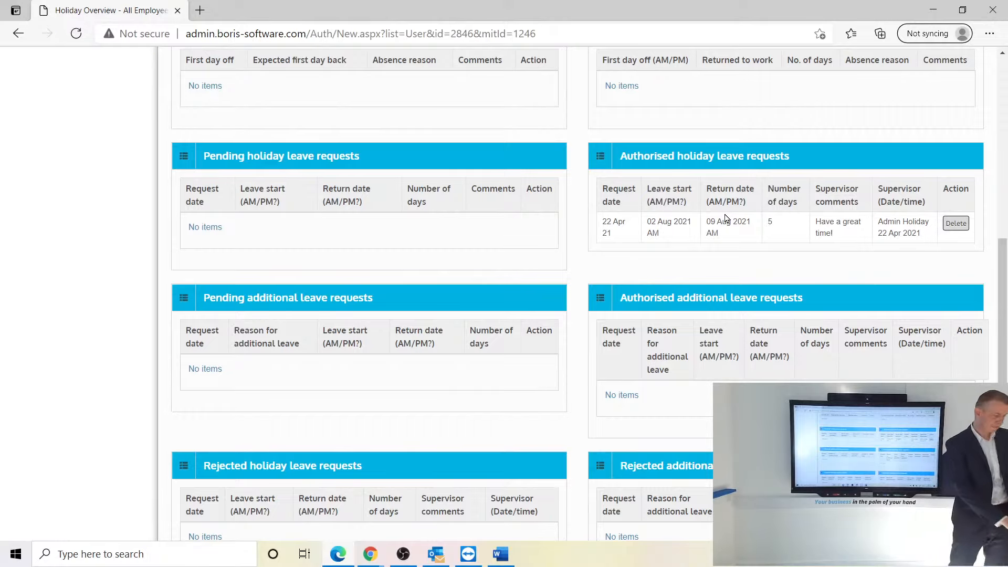
# - Reload the employee's home page to confirm the August holiday is authorised, then return to the admin window
pyautogui.click(371, 557)
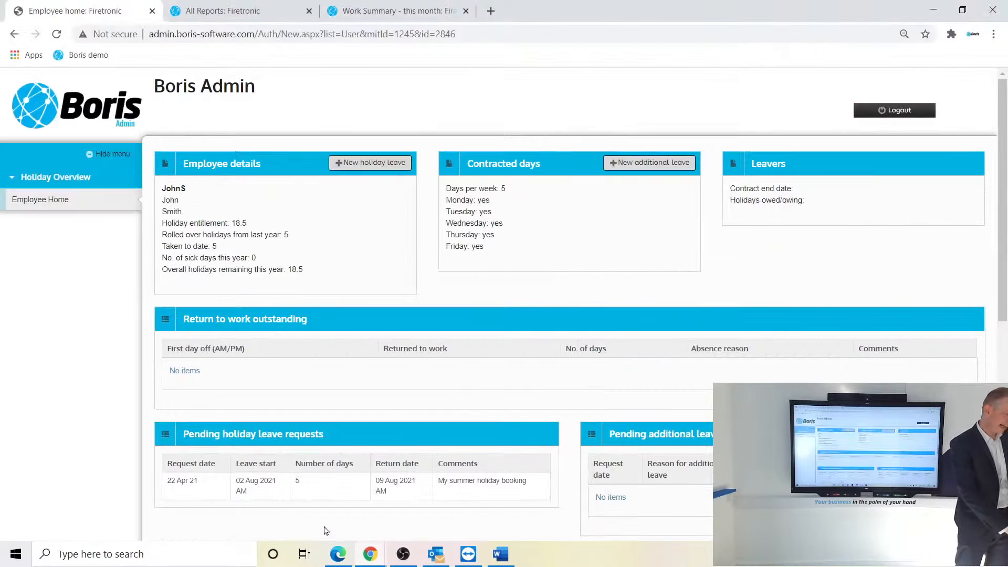
pyautogui.click(329, 530)
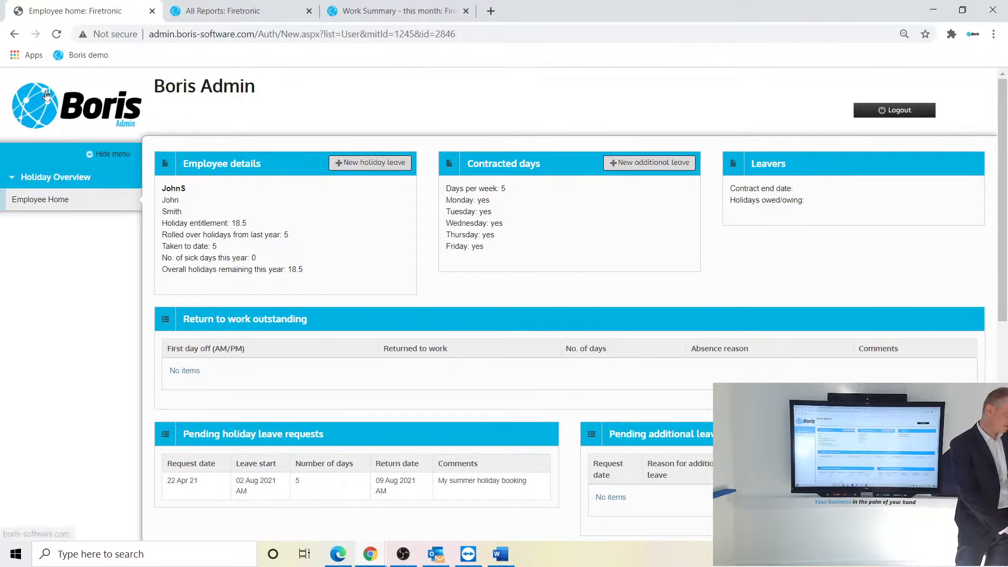
pyautogui.click(57, 34)
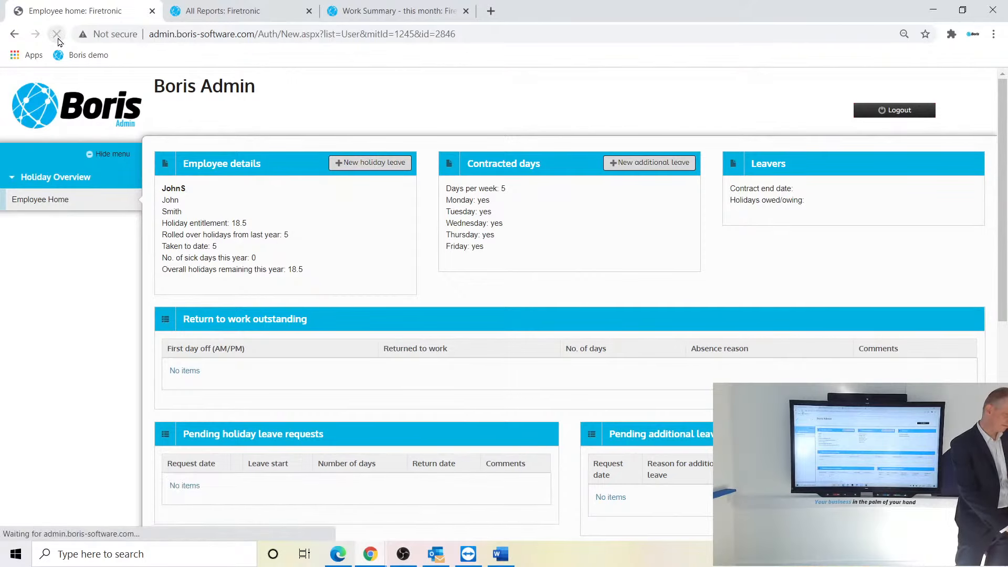
pyautogui.moveTo(1004, 202); pyautogui.dragTo(1006, 350)
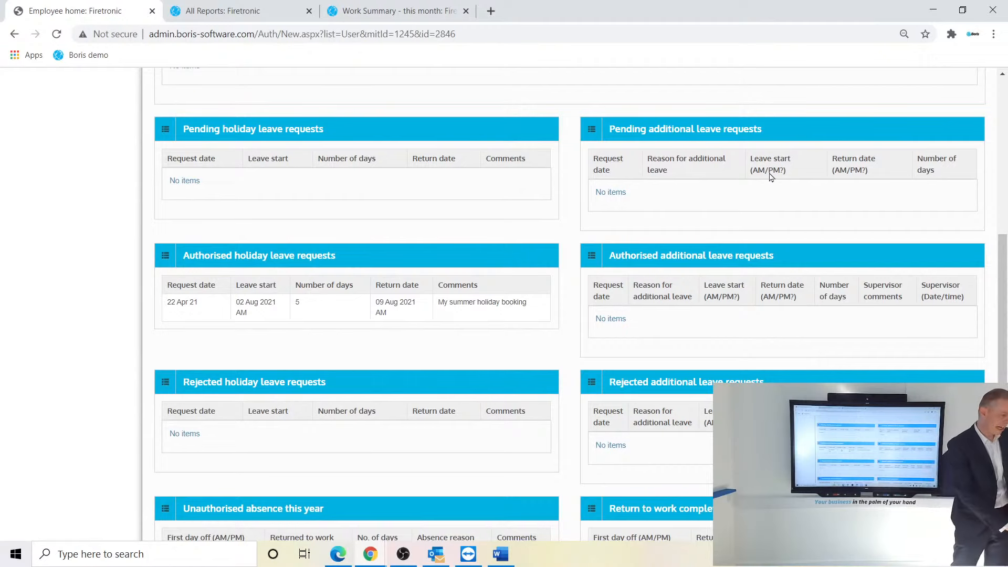
pyautogui.moveTo(1003, 279); pyautogui.dragTo(1005, 118)
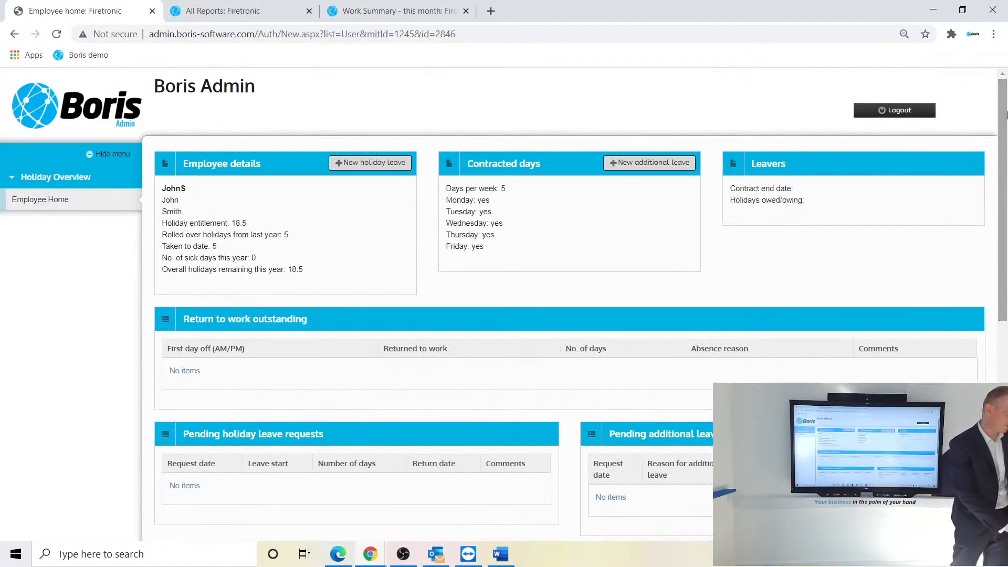
pyautogui.click(339, 557)
pyautogui.moveTo(1005, 264); pyautogui.dragTo(1006, 24)
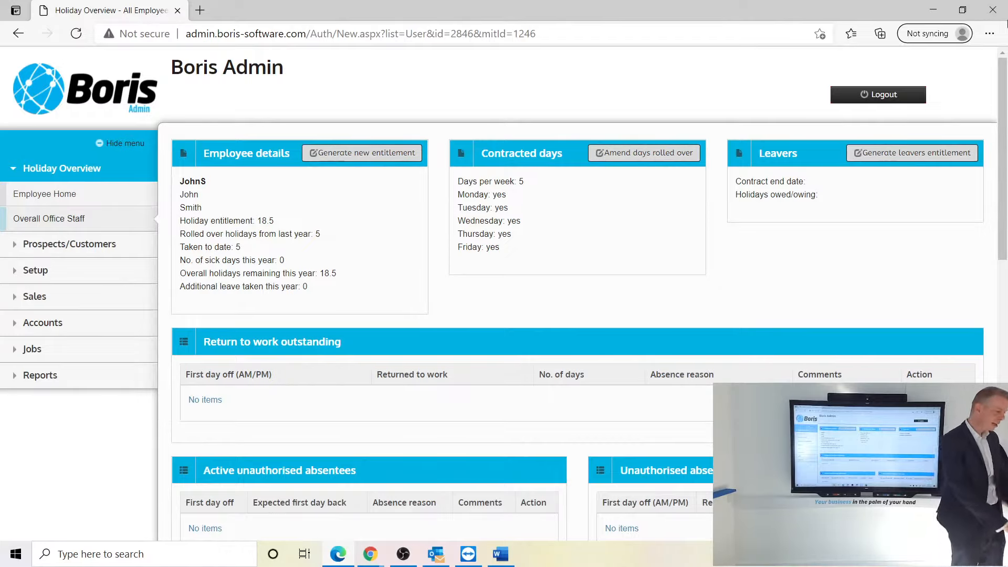
# - Open the Overall Office Staff holiday overview and scroll through the employees' entitlements and days taken
pyautogui.click(59, 226)
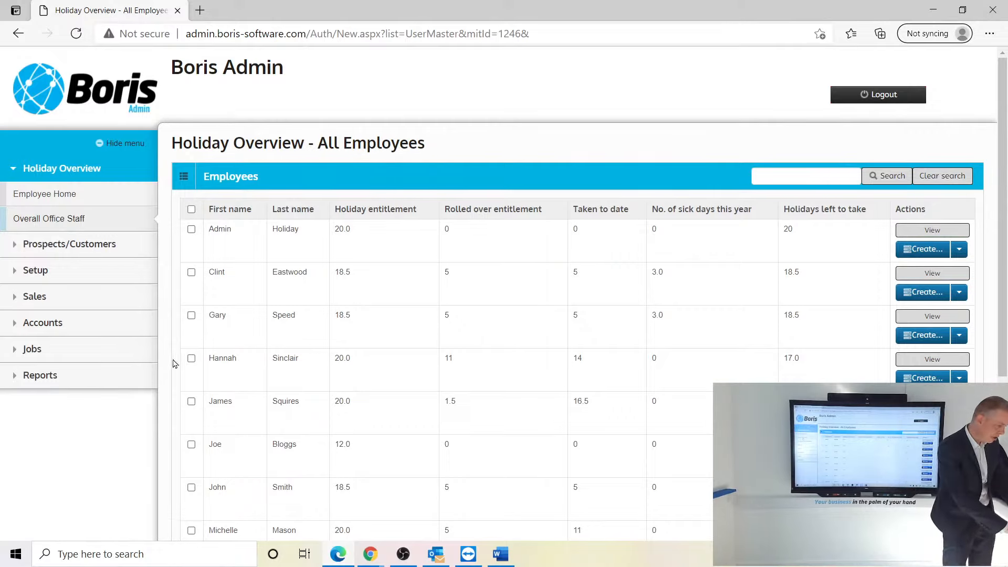
pyautogui.scroll(-2, 1000, 315)
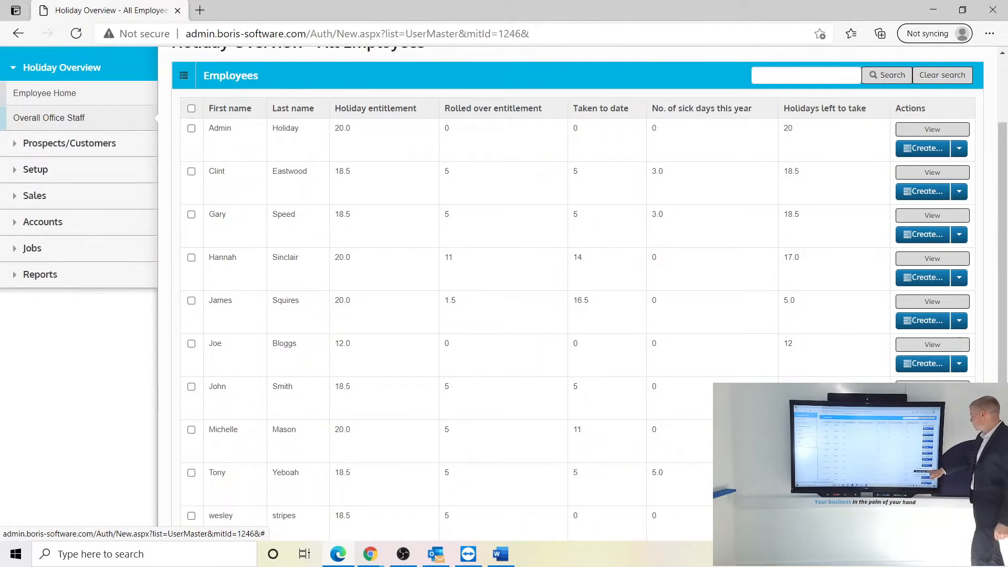
# - Start a new additional leave entry with the reason Compassionate Leave
pyautogui.click(908, 450)
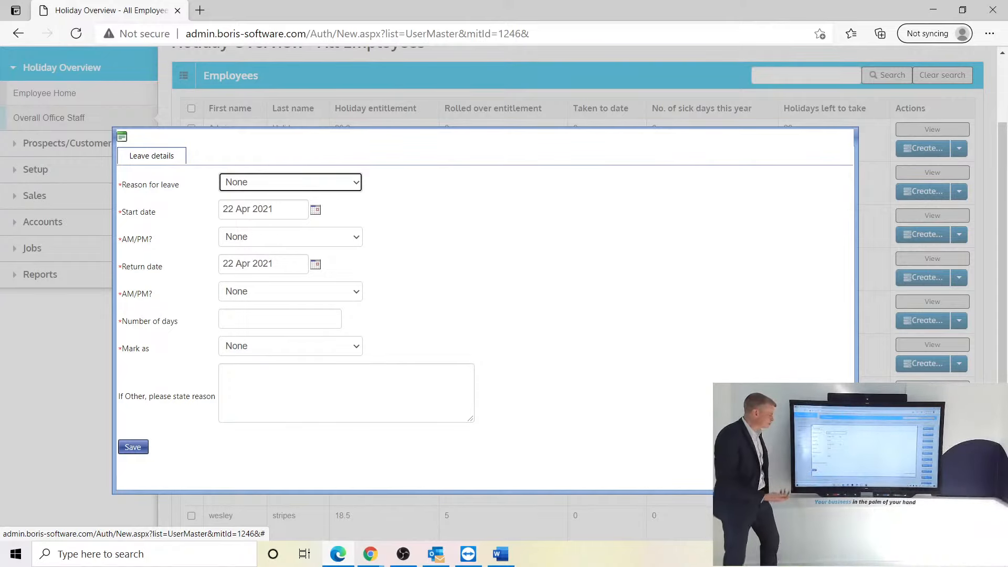
pyautogui.click(290, 182)
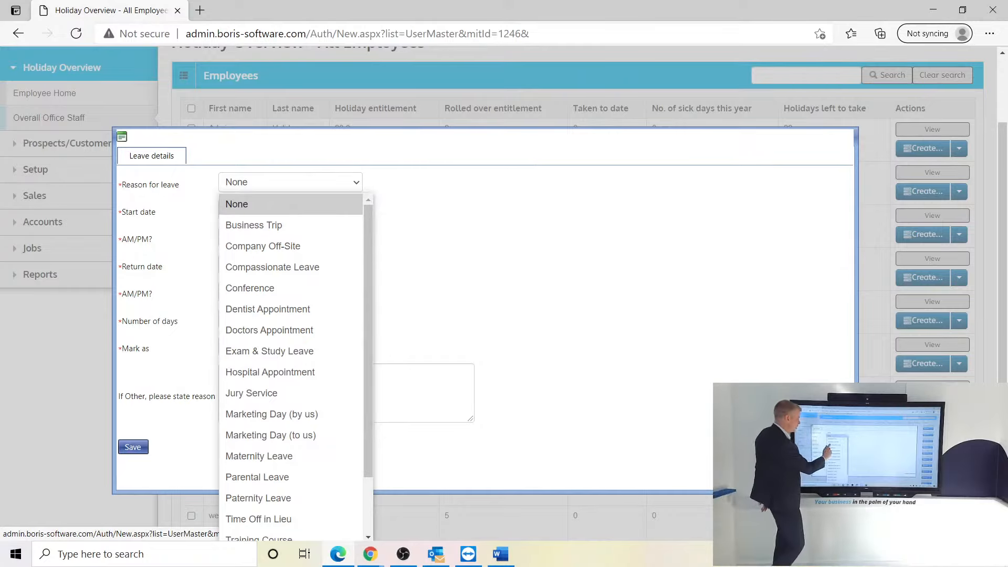
pyautogui.click(272, 267)
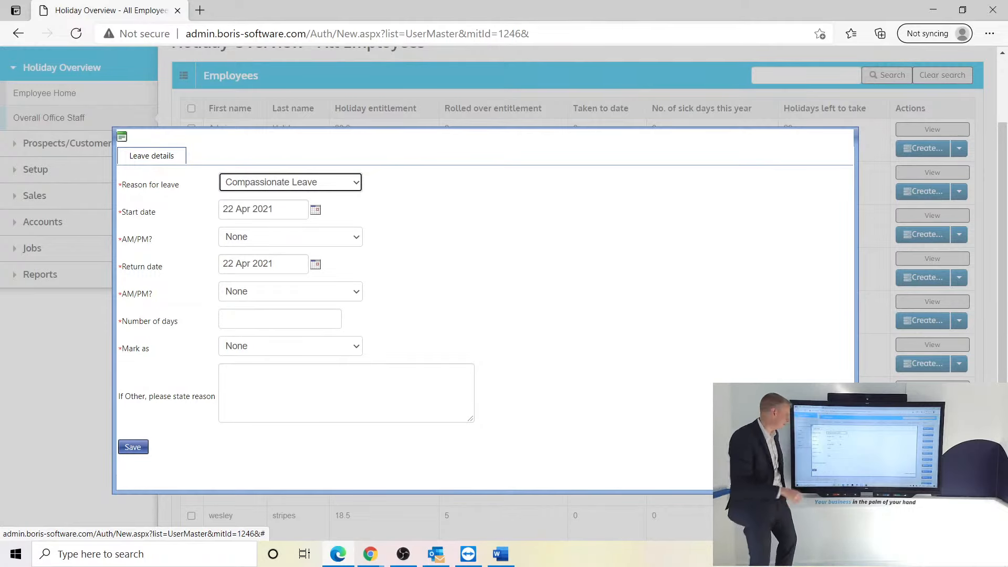
# - Set the leave from 05 May 2021 AM with a return on 06 May 2021 AM
pyautogui.click(315, 210)
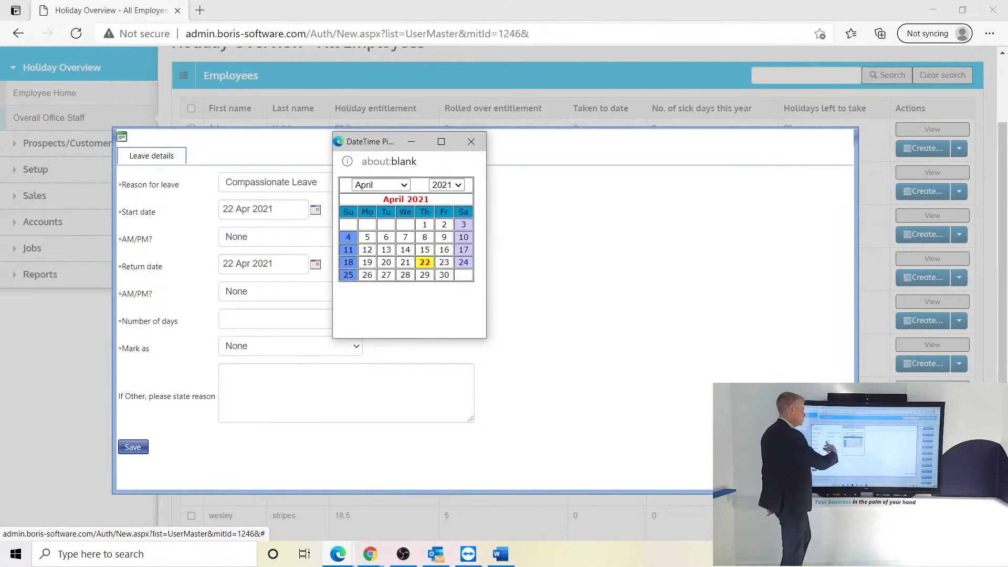
pyautogui.click(380, 185)
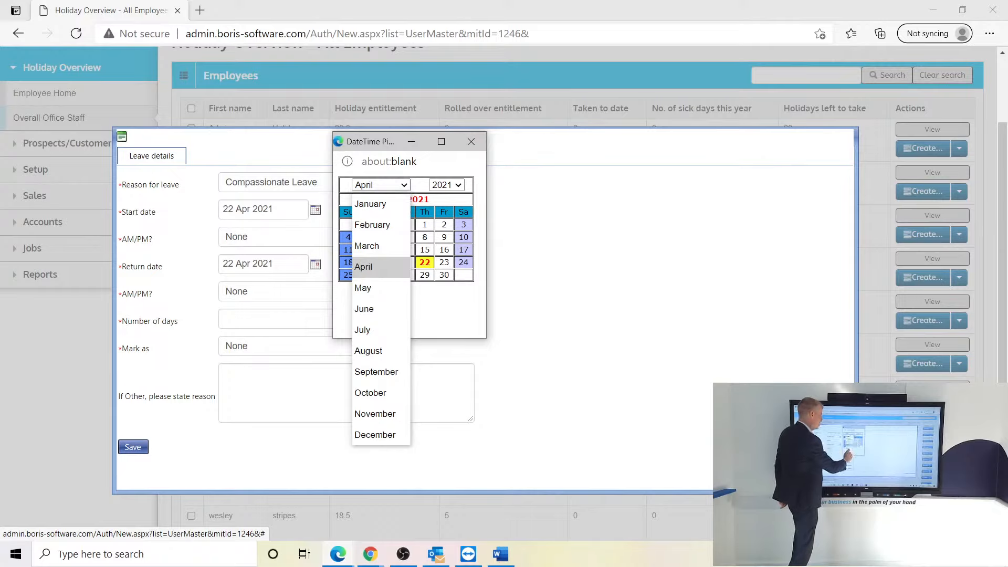
pyautogui.click(363, 287)
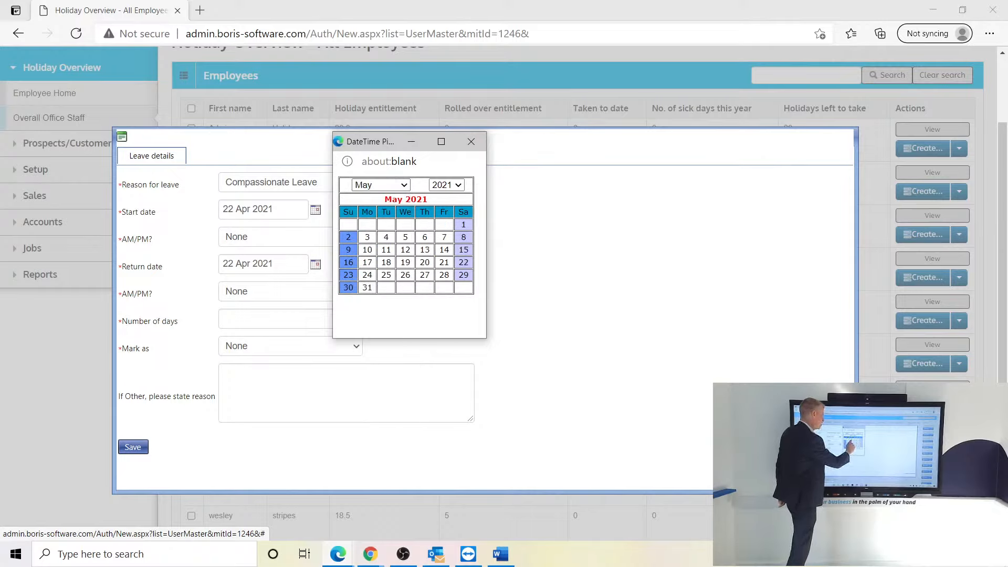
pyautogui.click(406, 237)
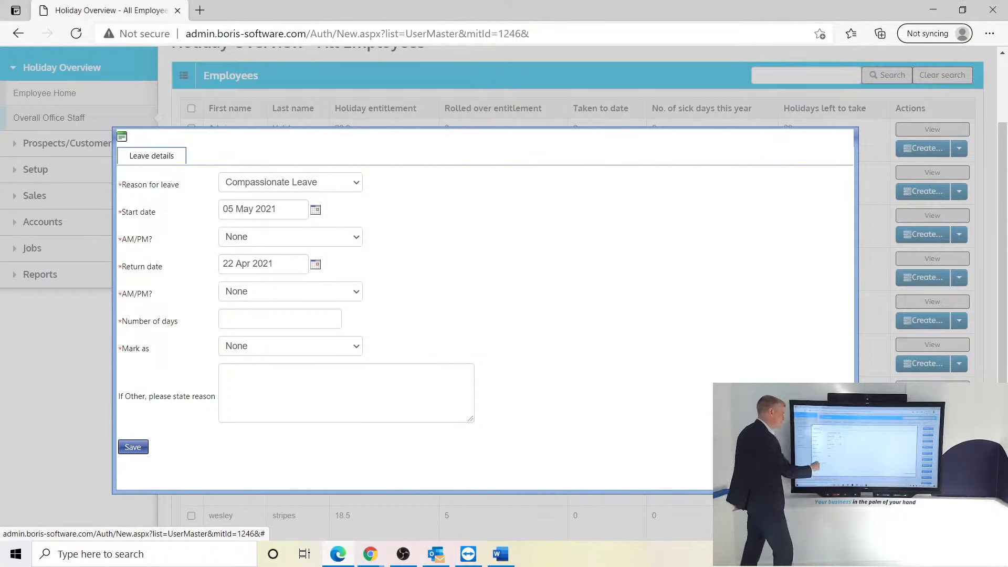
pyautogui.click(291, 237)
pyautogui.click(232, 279)
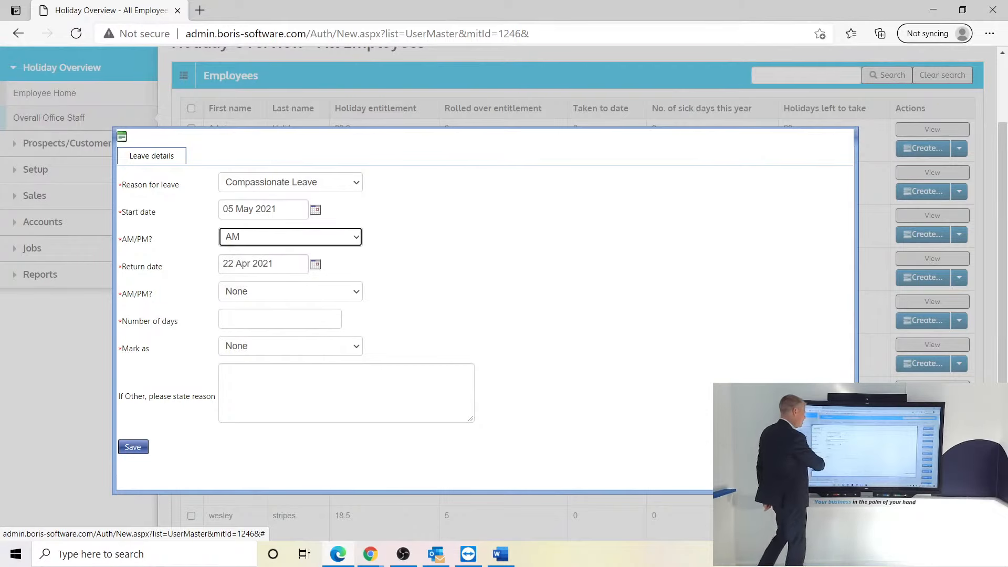
pyautogui.click(315, 264)
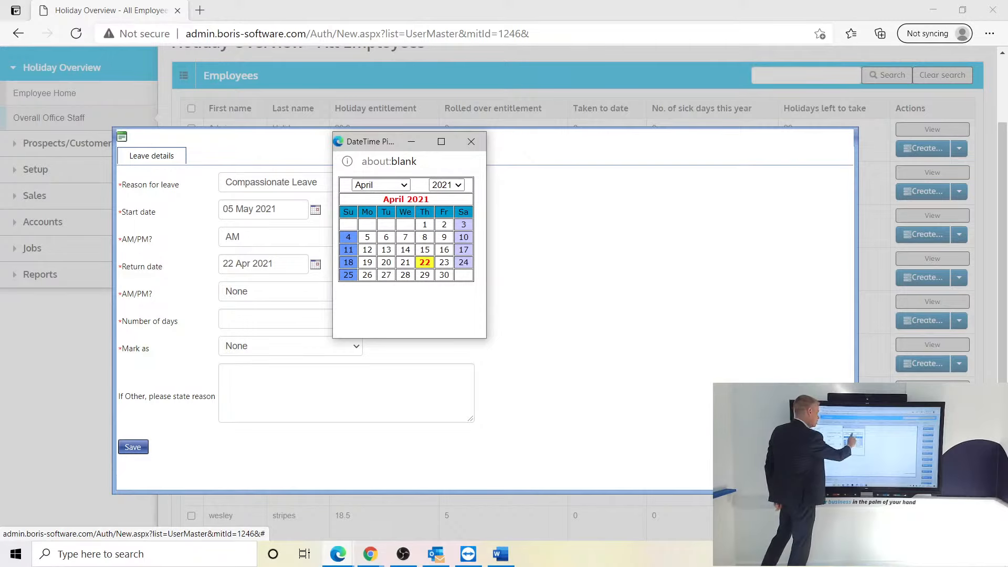
pyautogui.click(380, 184)
pyautogui.click(363, 288)
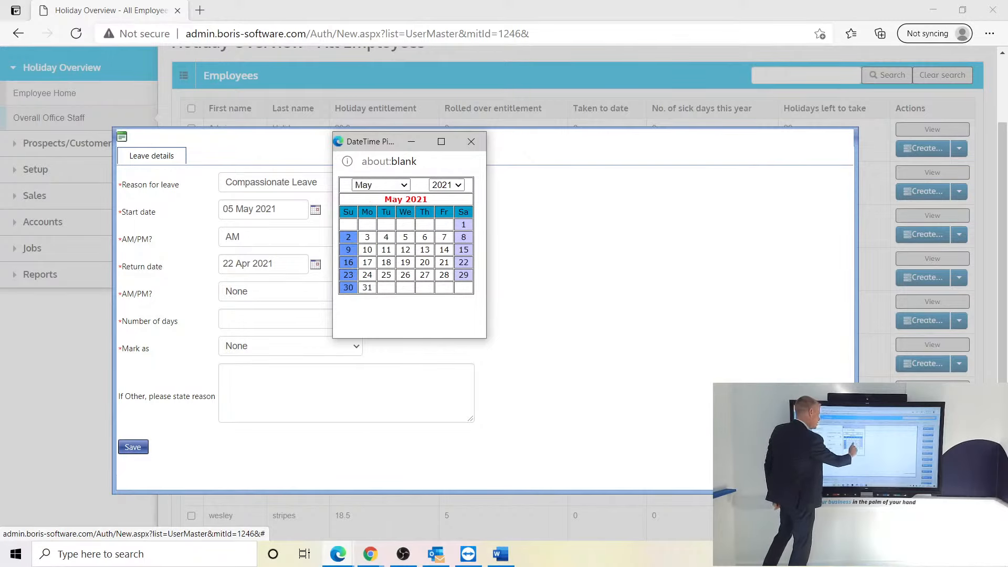
pyautogui.click(424, 237)
pyautogui.click(290, 291)
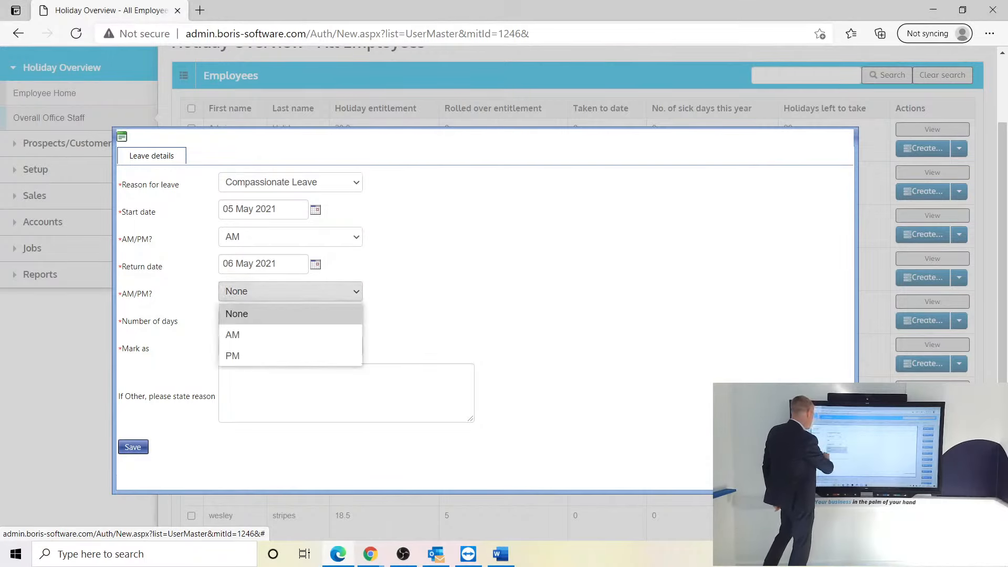
pyautogui.click(232, 335)
# - Enter 1 day, mark the leave as Authorise, and save it
pyautogui.click(279, 318)
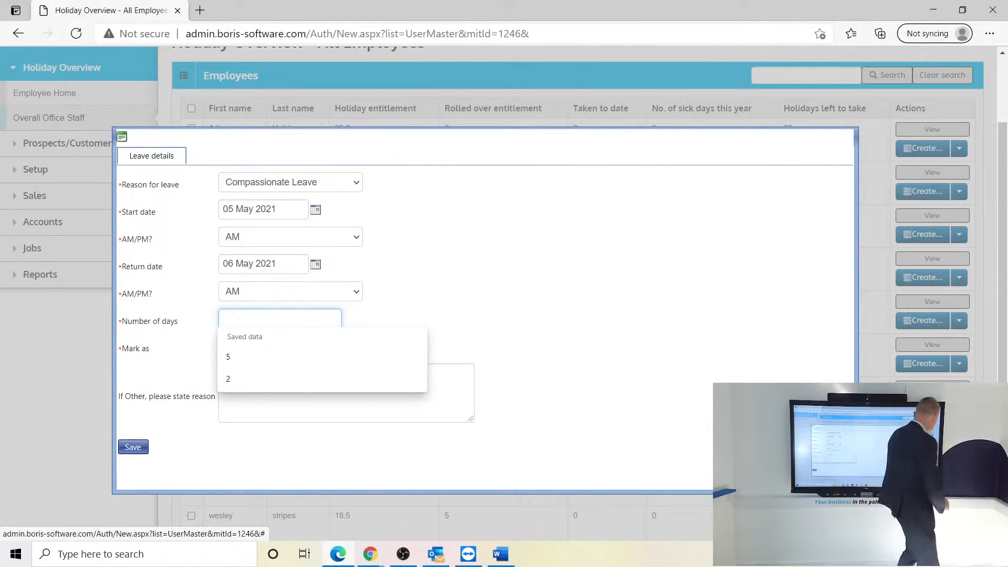
pyautogui.click(280, 318)
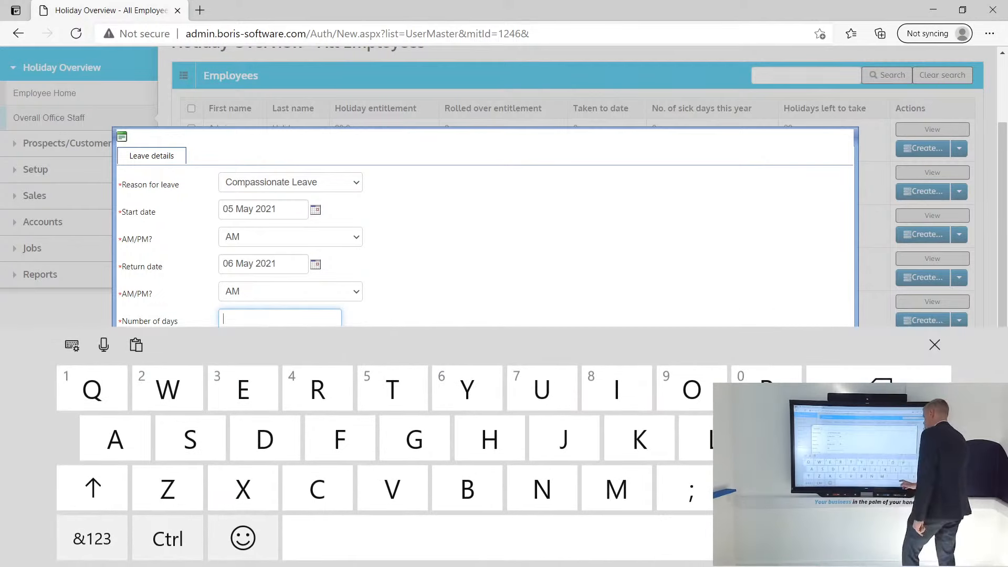
pyautogui.click(92, 538)
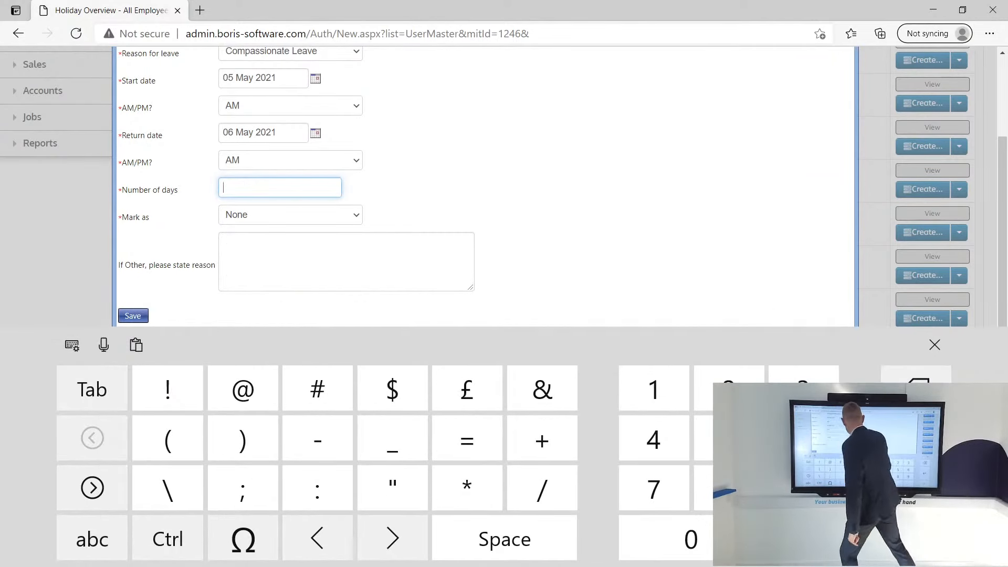
pyautogui.write('1')
pyautogui.click(290, 214)
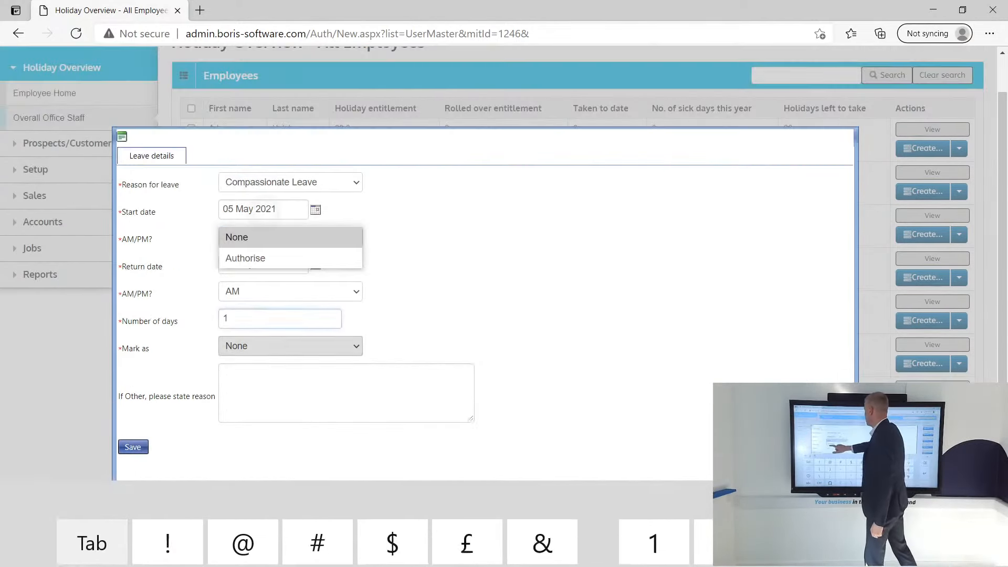
pyautogui.click(245, 258)
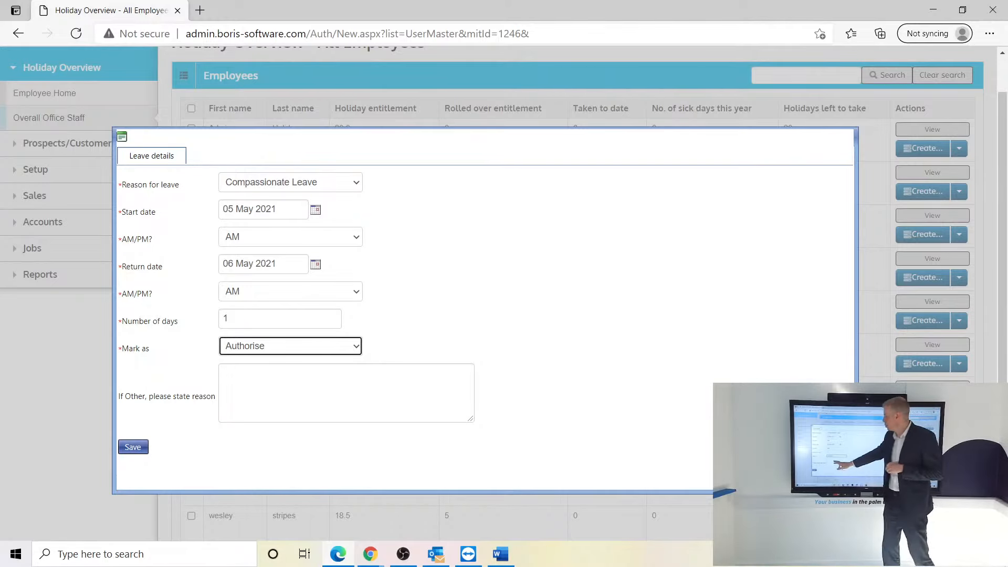
pyautogui.click(133, 447)
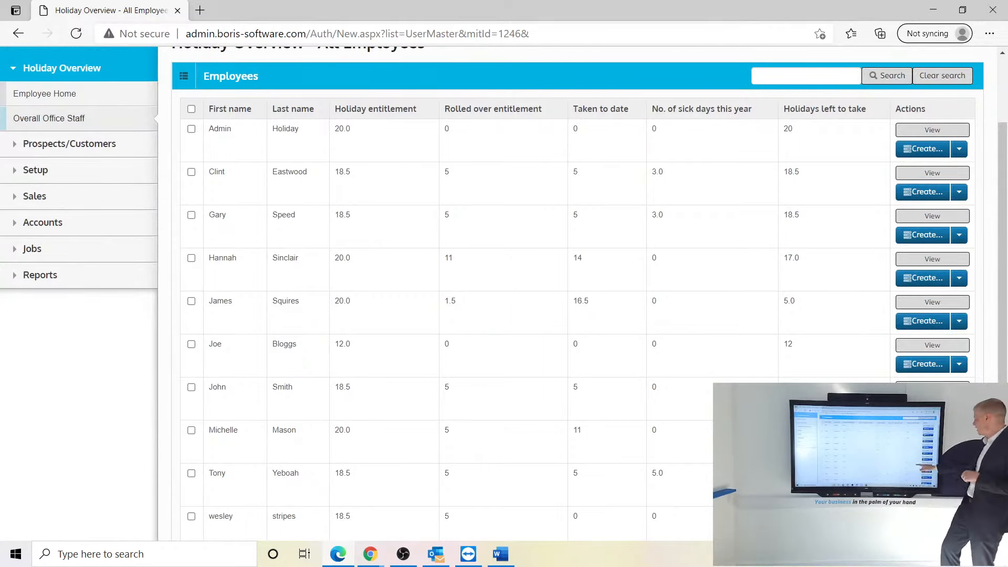
# - Open the employee's holiday record and review 18.5 holidays remaining and 0 sick days
pyautogui.click(931, 387)
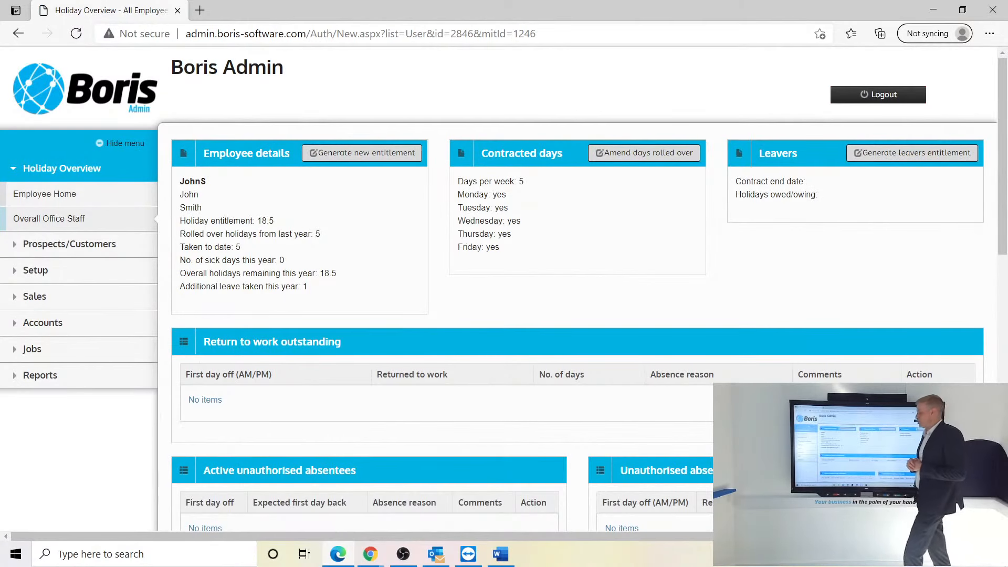
pyautogui.scroll(-5, 578, 289)
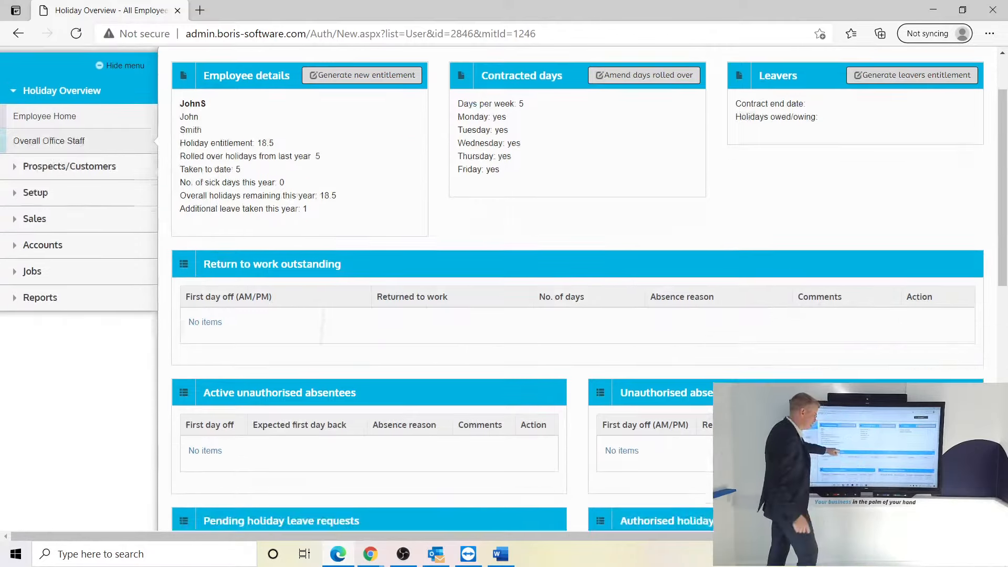
pyautogui.scroll(-3, 578, 289)
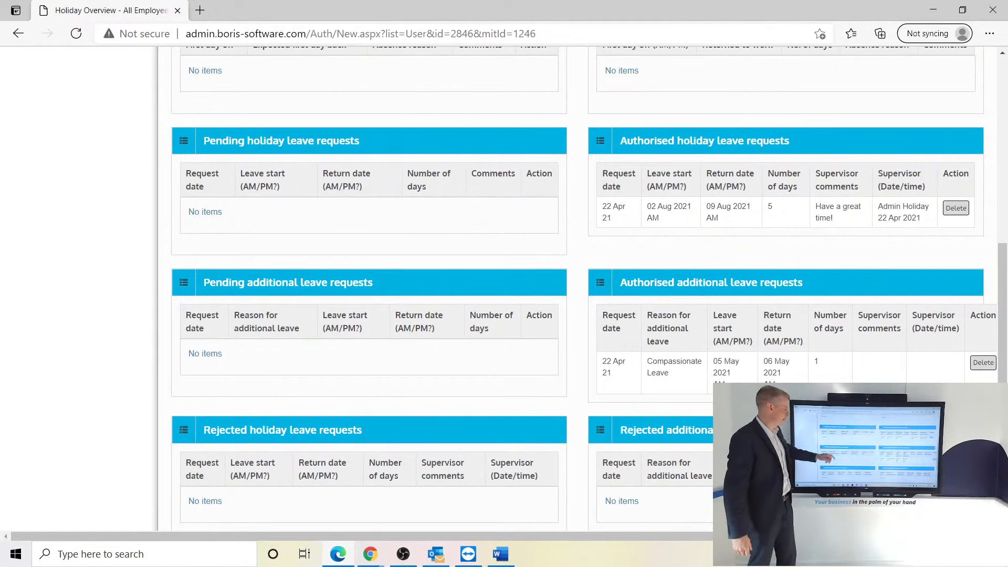
pyautogui.scroll(8, 578, 289)
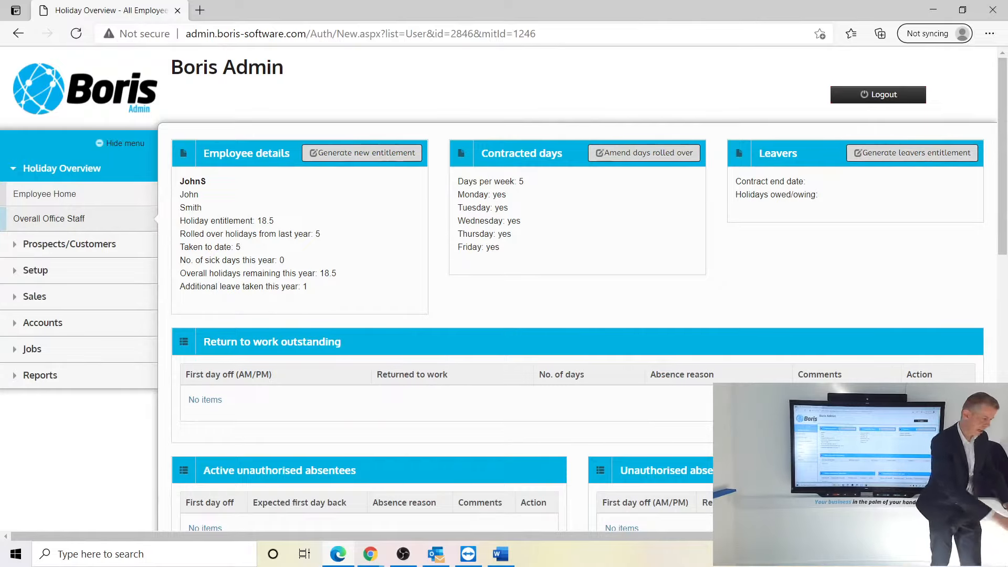
pyautogui.click(370, 554)
pyautogui.click(315, 520)
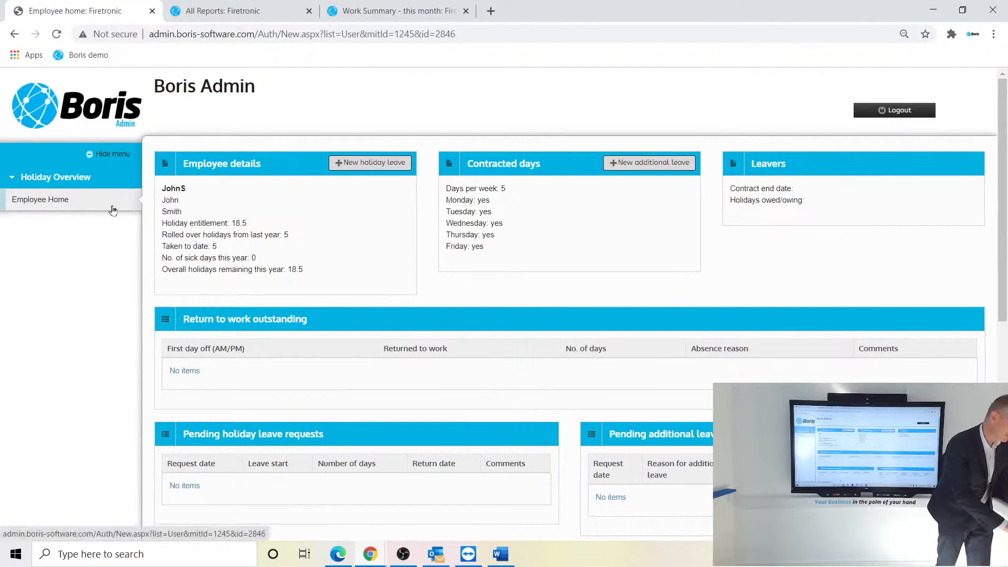
pyautogui.click(58, 34)
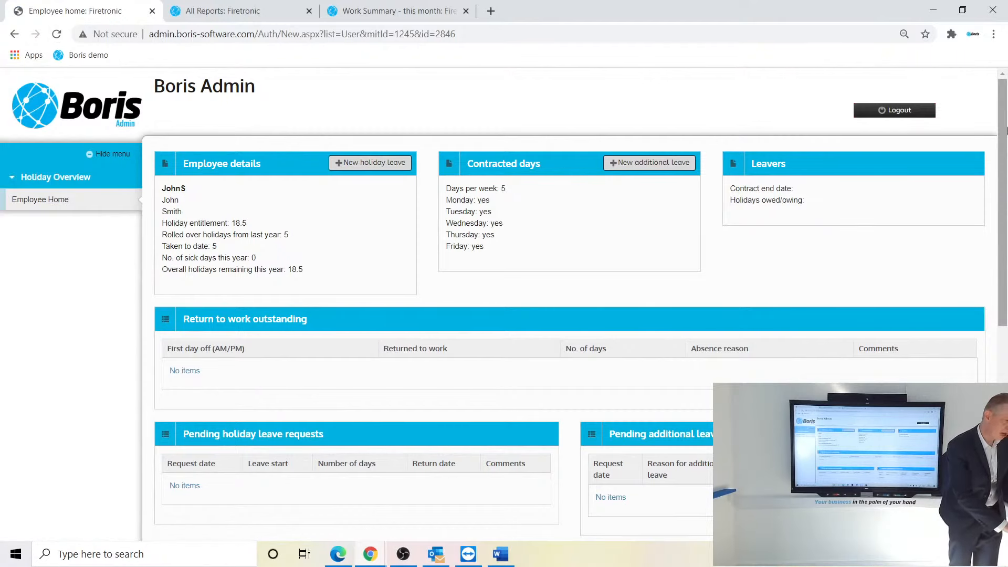
pyautogui.scroll(-4, 1006, 240)
pyautogui.moveTo(1006, 240); pyautogui.dragTo(1000, 124)
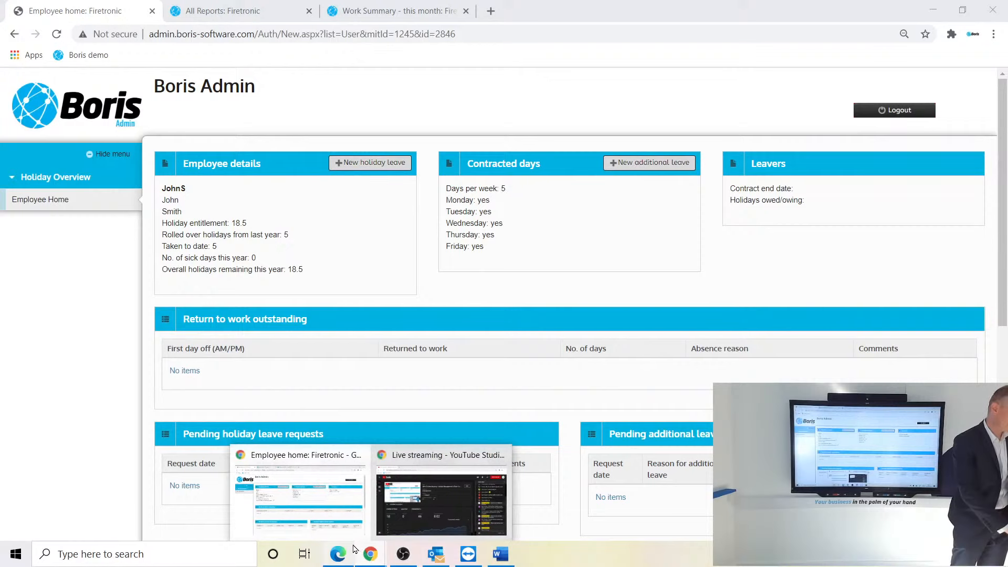
pyautogui.click(338, 559)
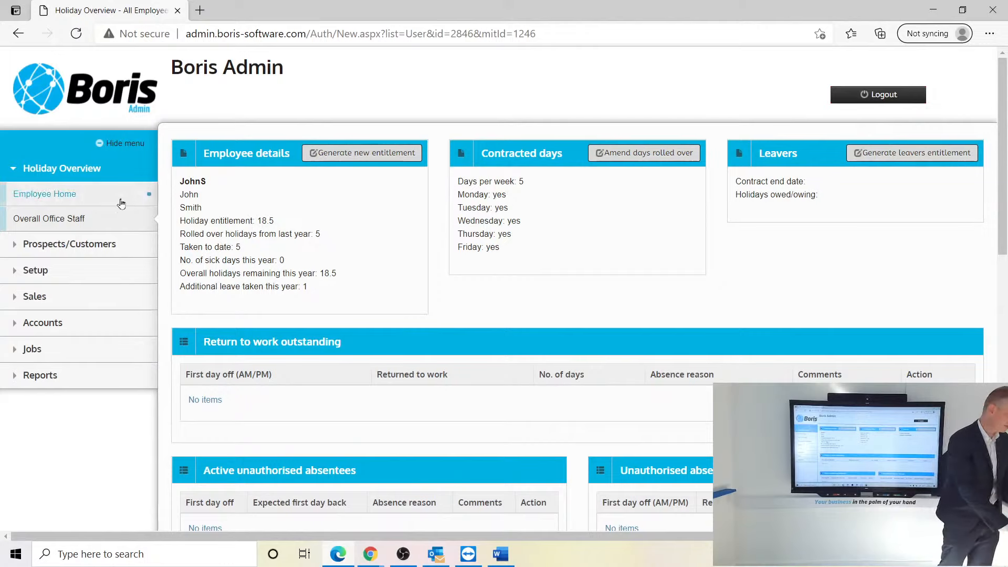
# - From the Overall Office Staff list, scroll to the employee's row and choose Create
pyautogui.click(63, 221)
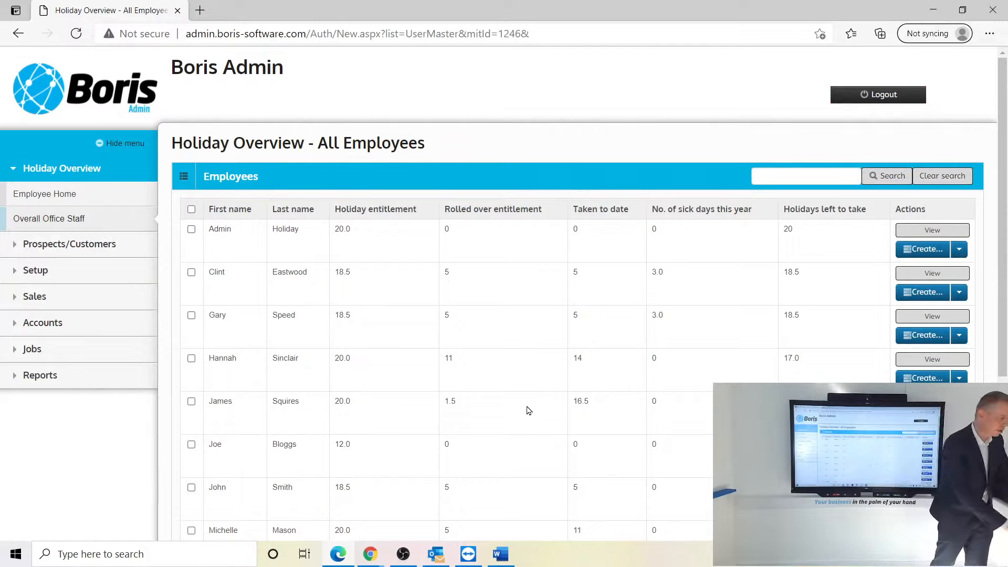
pyautogui.scroll(-2, 1004, 264)
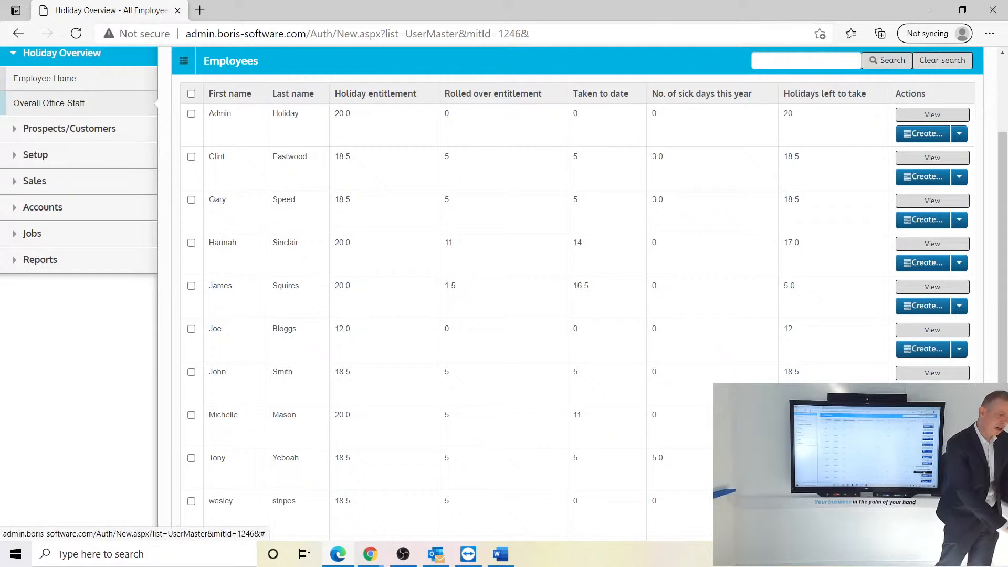
pyautogui.click(883, 457)
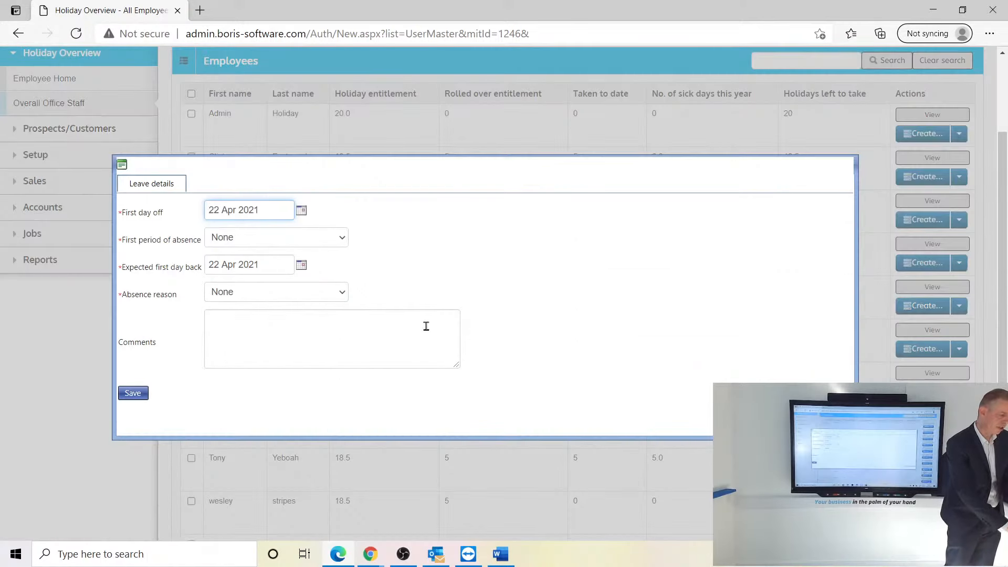
# - Set the first day off to 03 May 2021, starting in the AM
pyautogui.click(302, 211)
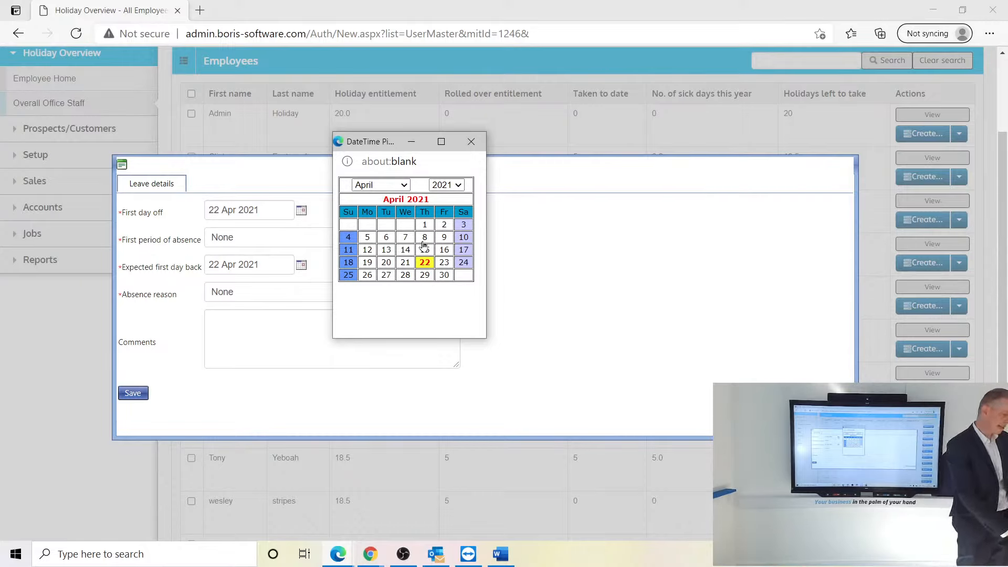
pyautogui.click(407, 184)
pyautogui.click(370, 294)
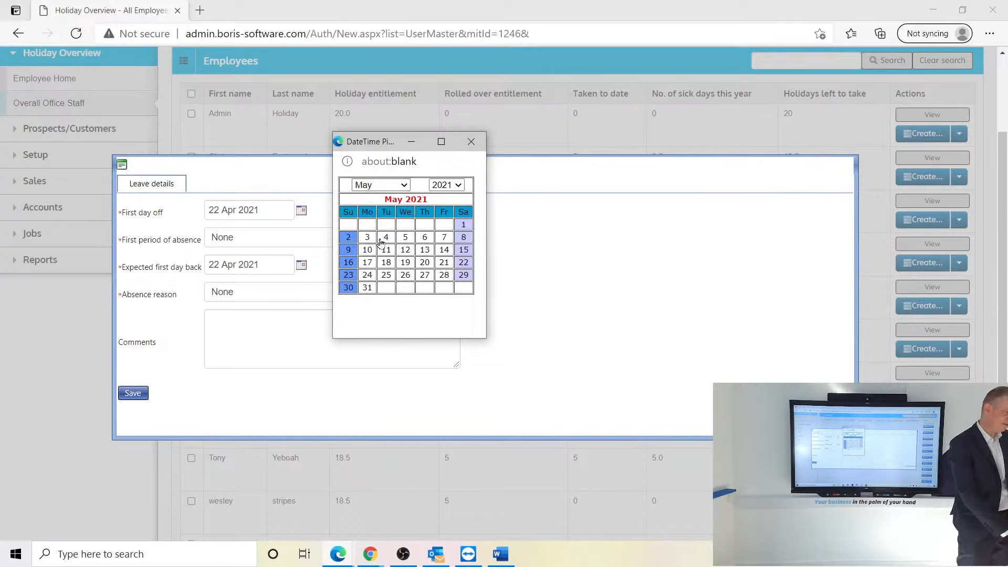
pyautogui.click(370, 239)
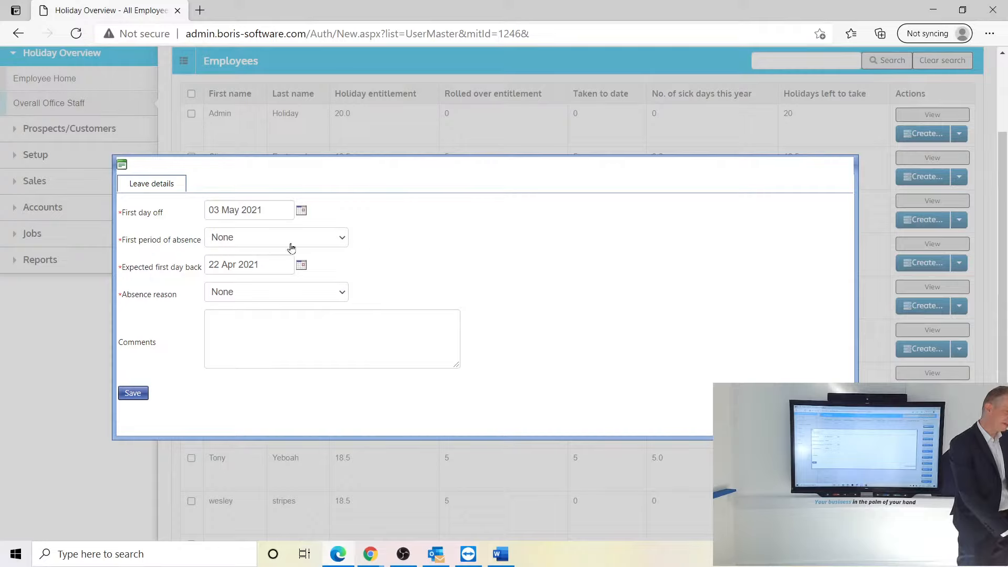
pyautogui.click(271, 240)
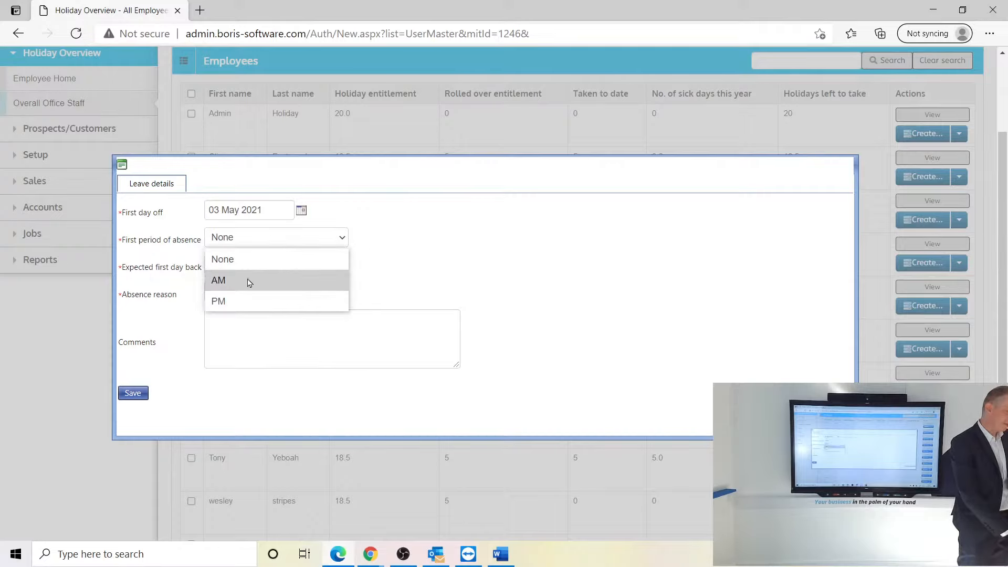
pyautogui.click(248, 283)
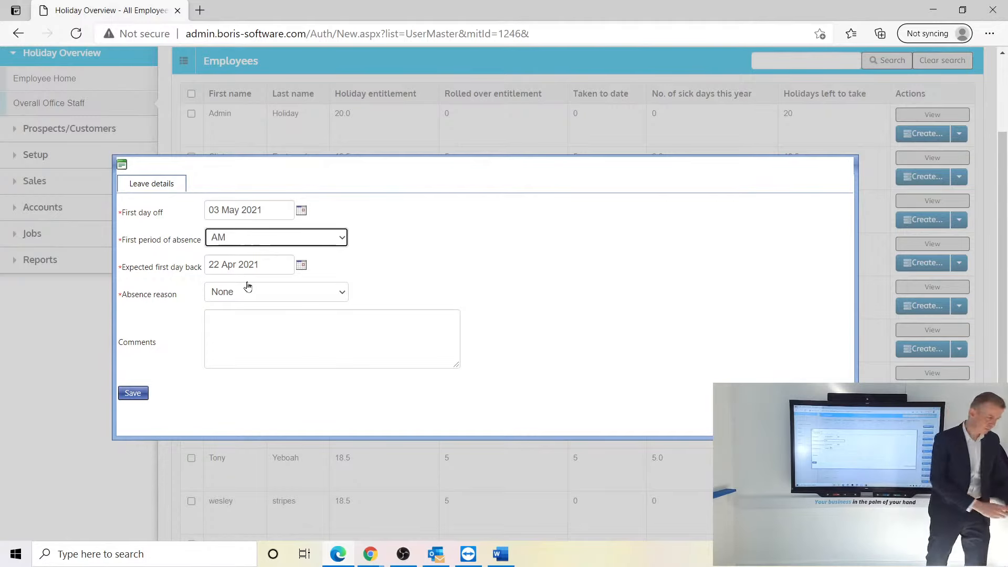
# - Set the expected first day back to 04 May 2021
pyautogui.click(301, 265)
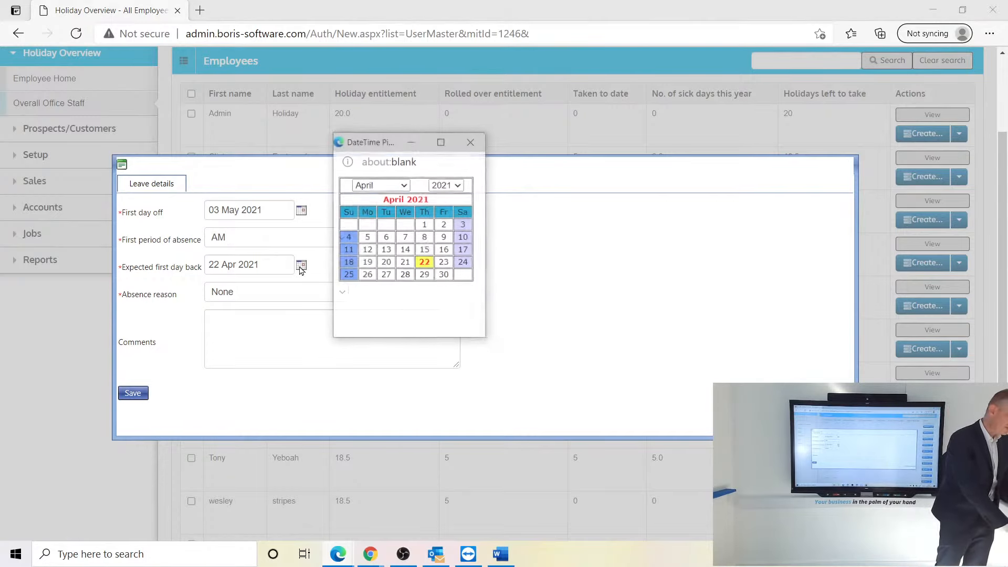
pyautogui.click(404, 185)
pyautogui.click(364, 288)
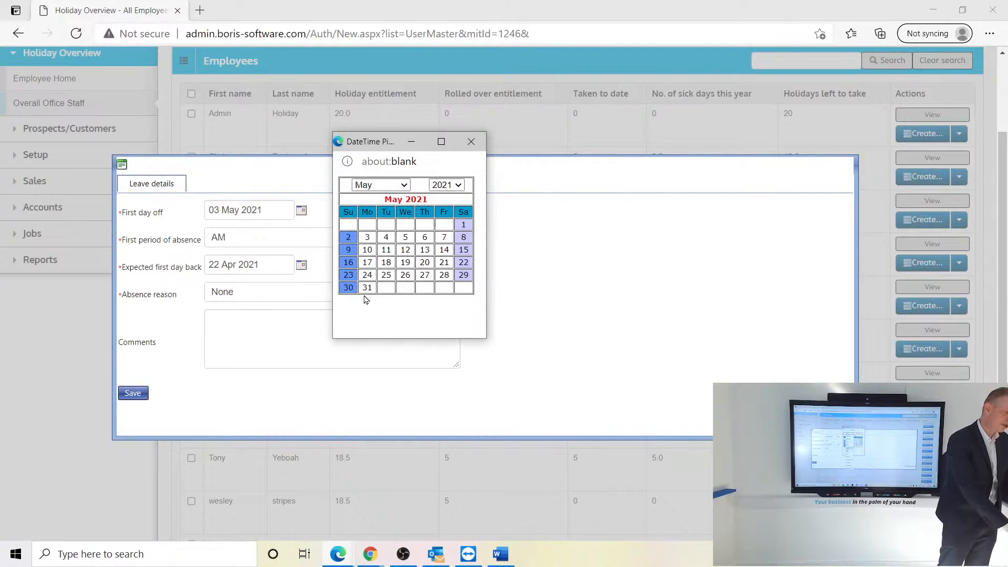
pyautogui.click(382, 236)
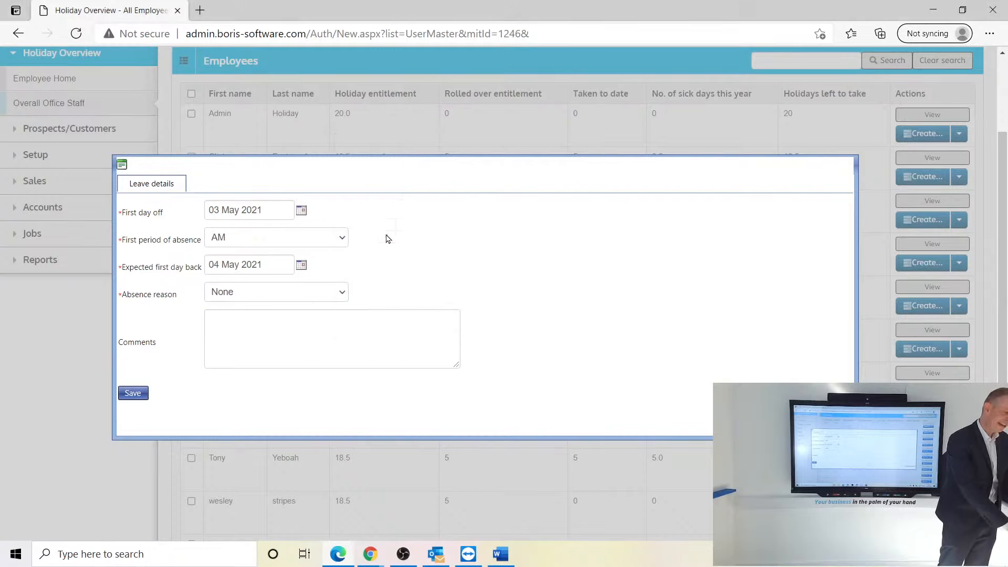
pyautogui.click(262, 293)
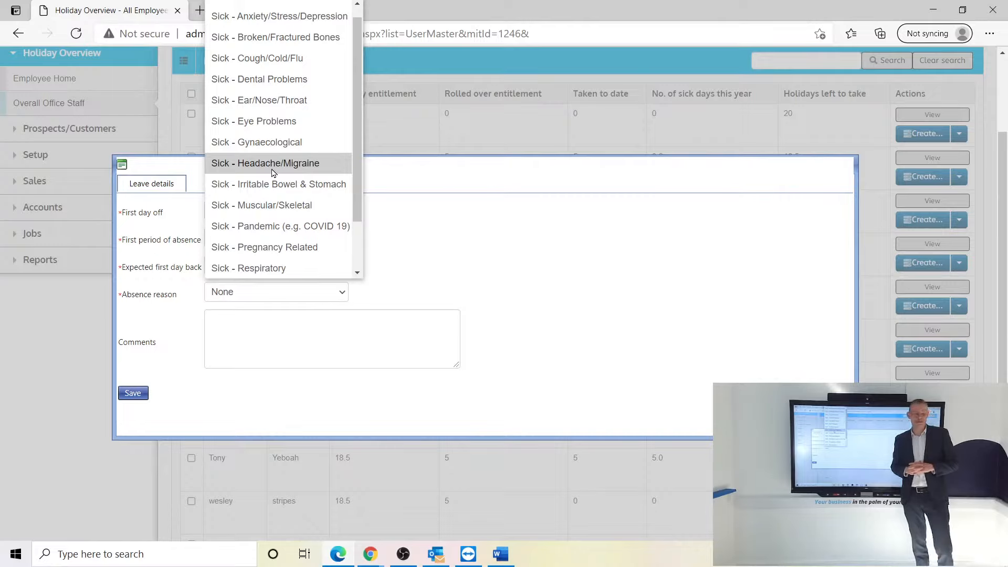
# - Choose Sick - Cough/Cold/Flu, comment about the outstanding Covid test, save, and view the employee
pyautogui.click(282, 59)
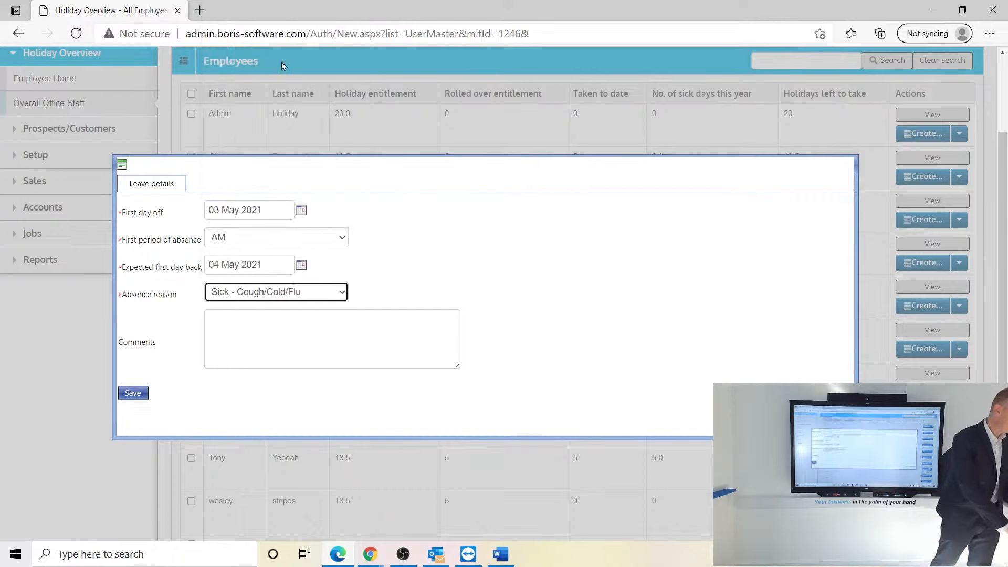
pyautogui.click(230, 326)
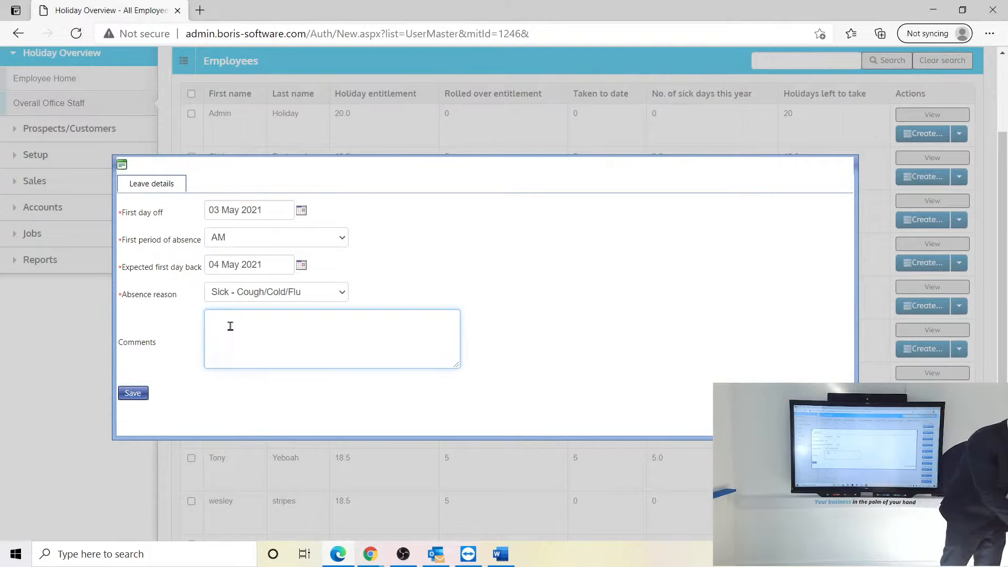
pyautogui.write('Requested ')
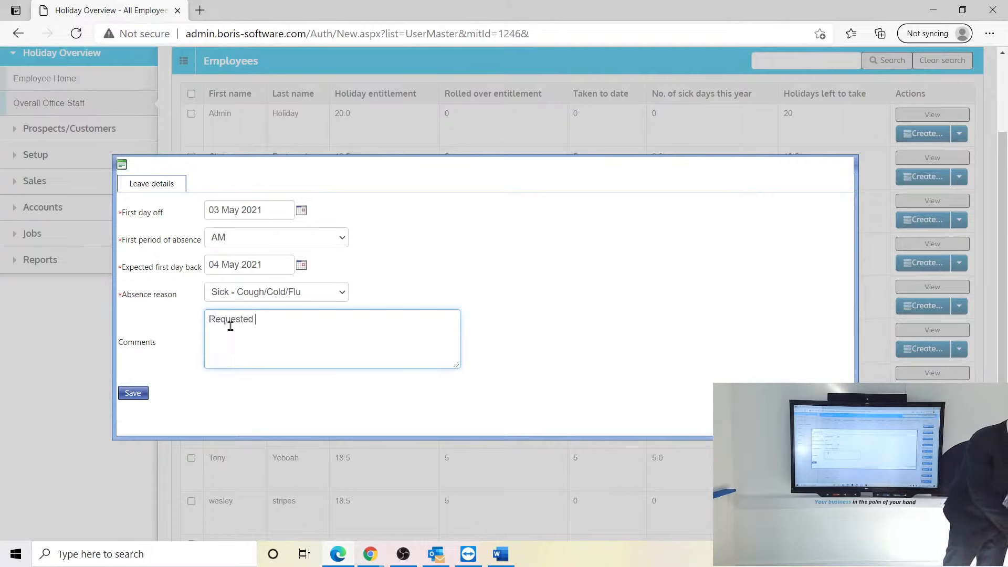
pyautogui.write('John')
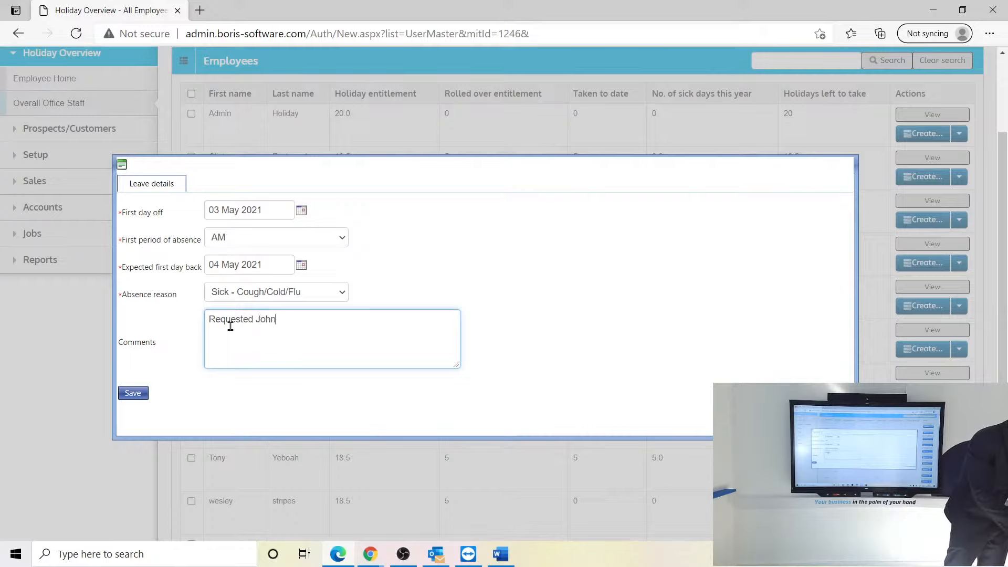
pyautogui.write(" doesn't return ")
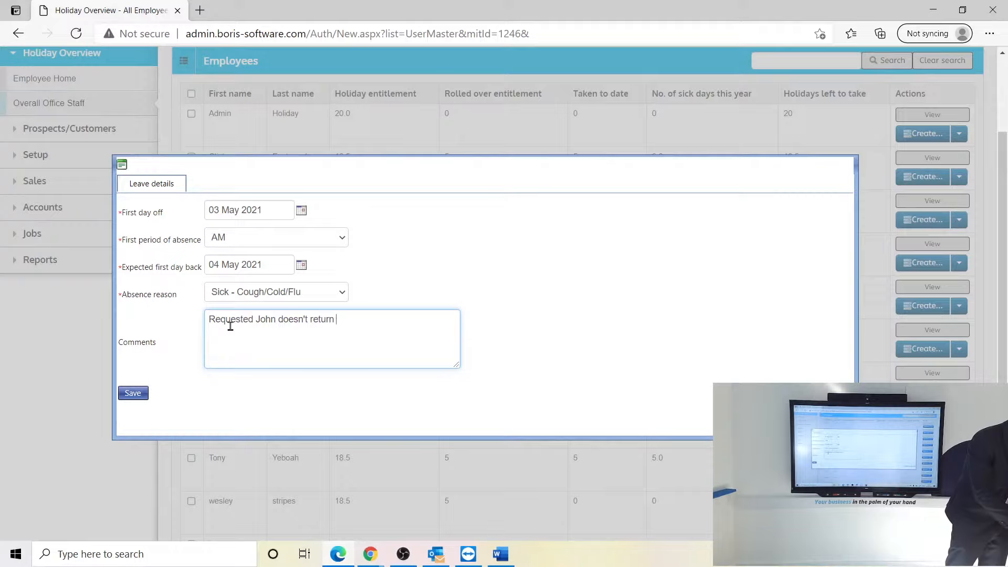
pyautogui.write('Covid test')
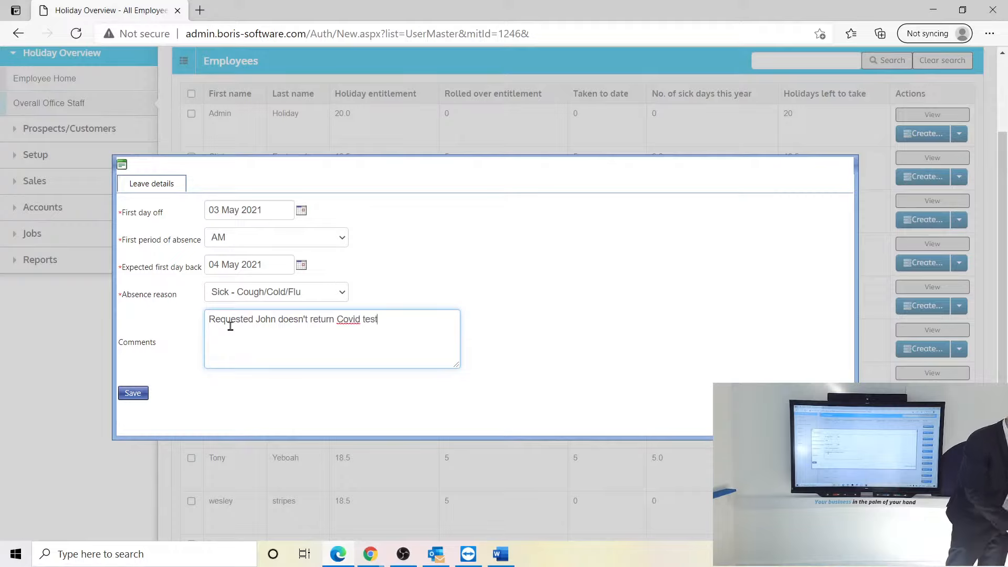
pyautogui.click(132, 393)
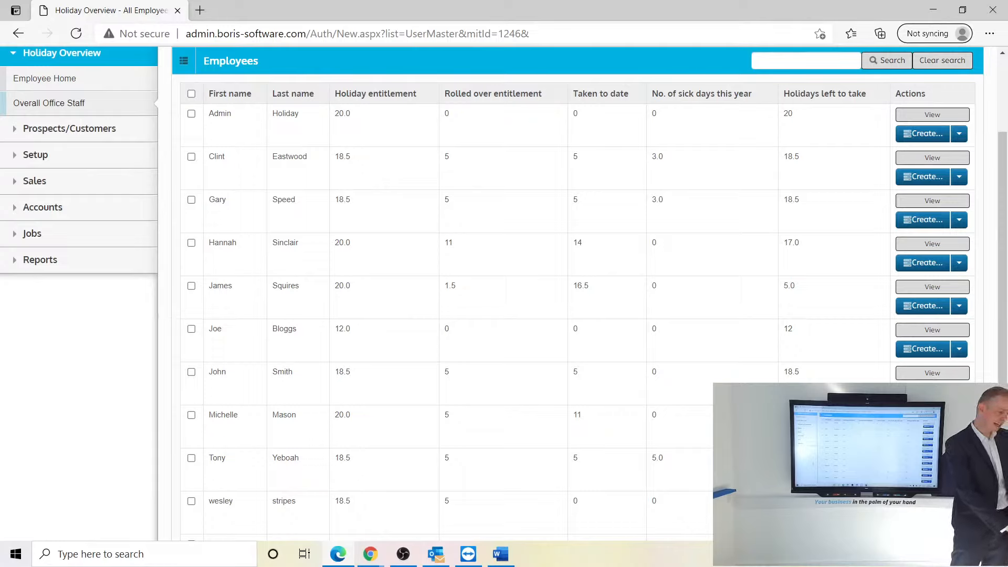
pyautogui.click(932, 374)
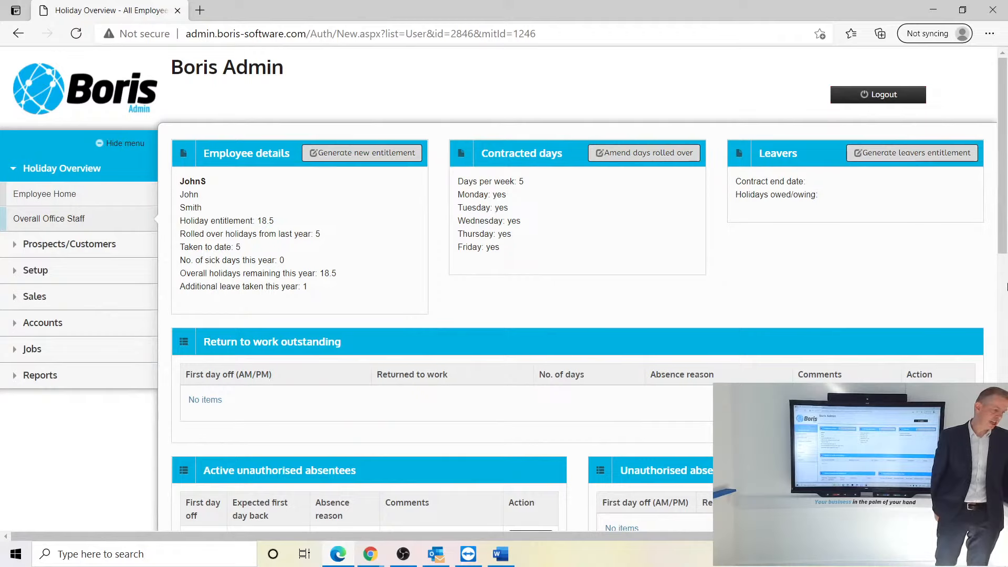
# - Scroll the employee page to the 03 May 2021 entry under active unauthorised absentees
pyautogui.moveTo(1006, 197)
pyautogui.mouseDown()
pyautogui.moveTo(1006, 331)
pyautogui.moveTo(1006, 212)
pyautogui.mouseUp()
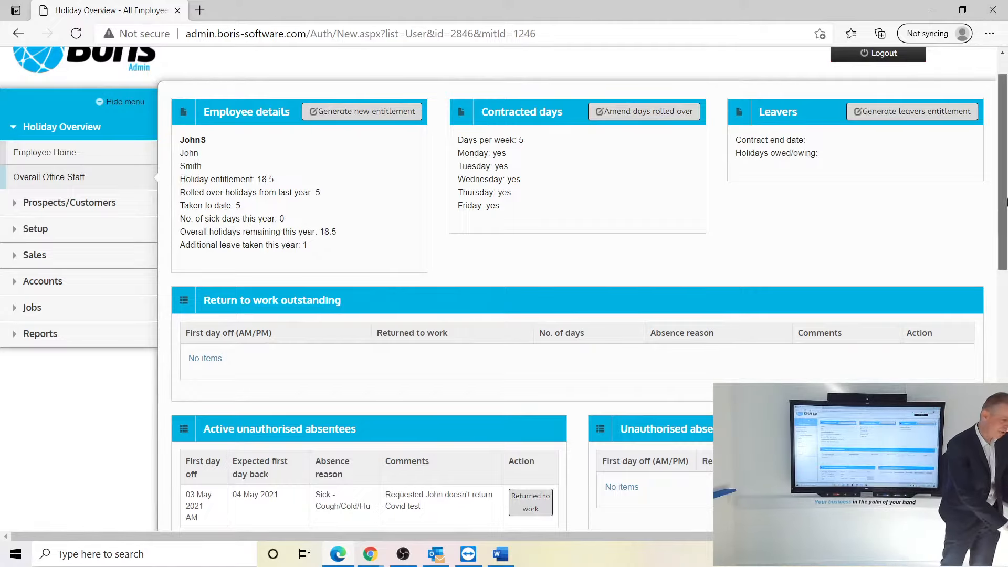
pyautogui.moveTo(1006, 202); pyautogui.dragTo(1006, 258)
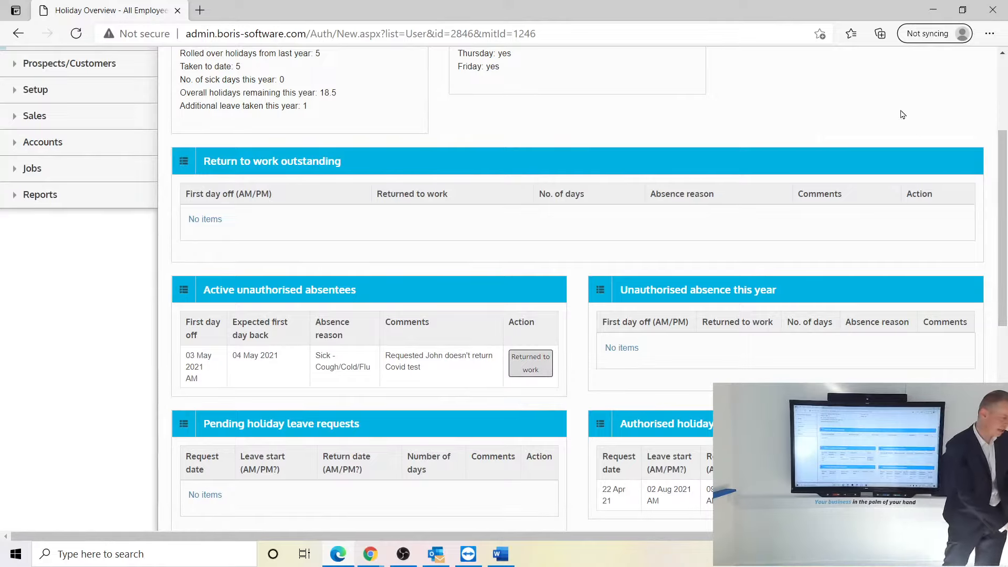
# - Start the return to work, marking it Returned to work on 05 May 2021
pyautogui.click(529, 374)
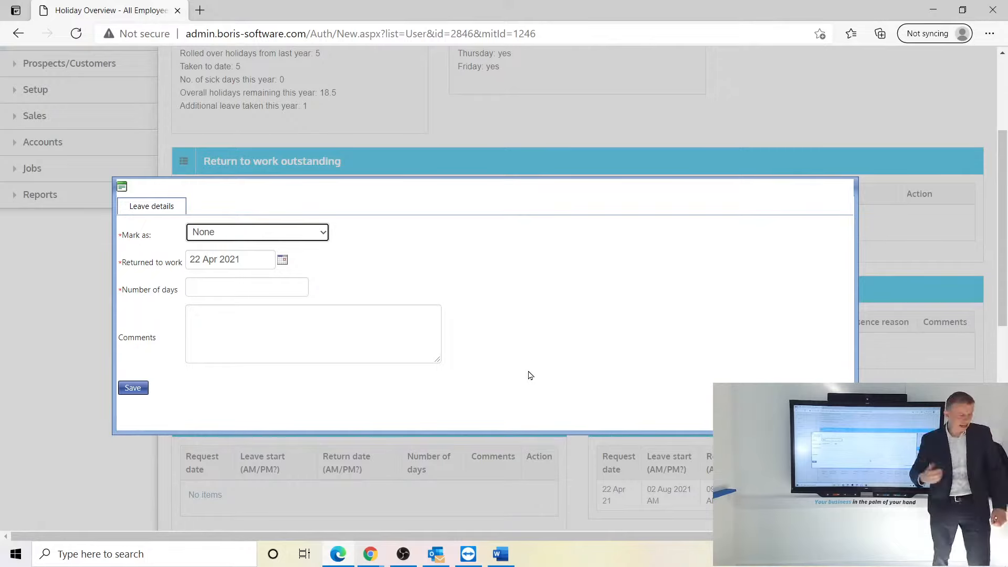
pyautogui.click(283, 232)
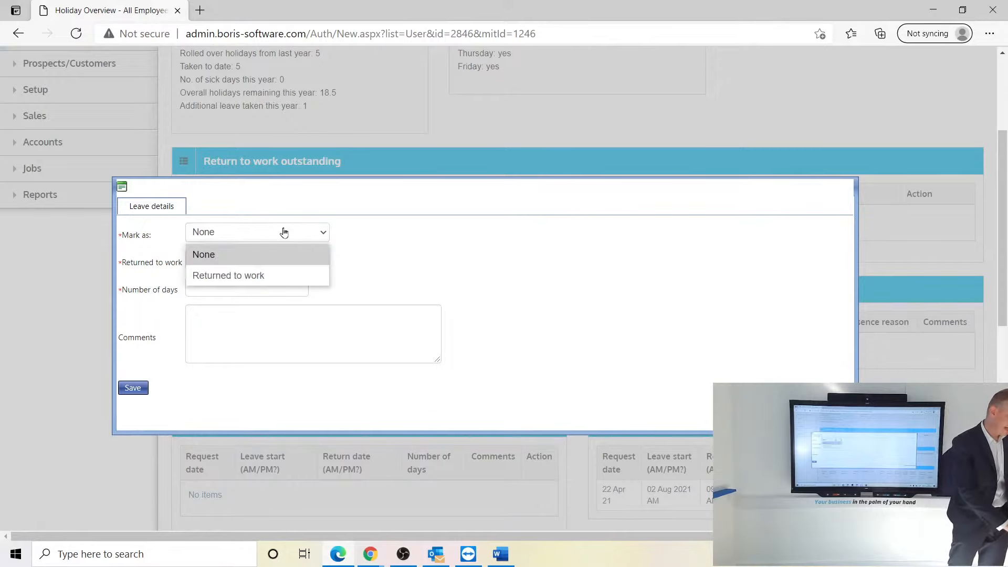
pyautogui.click(256, 277)
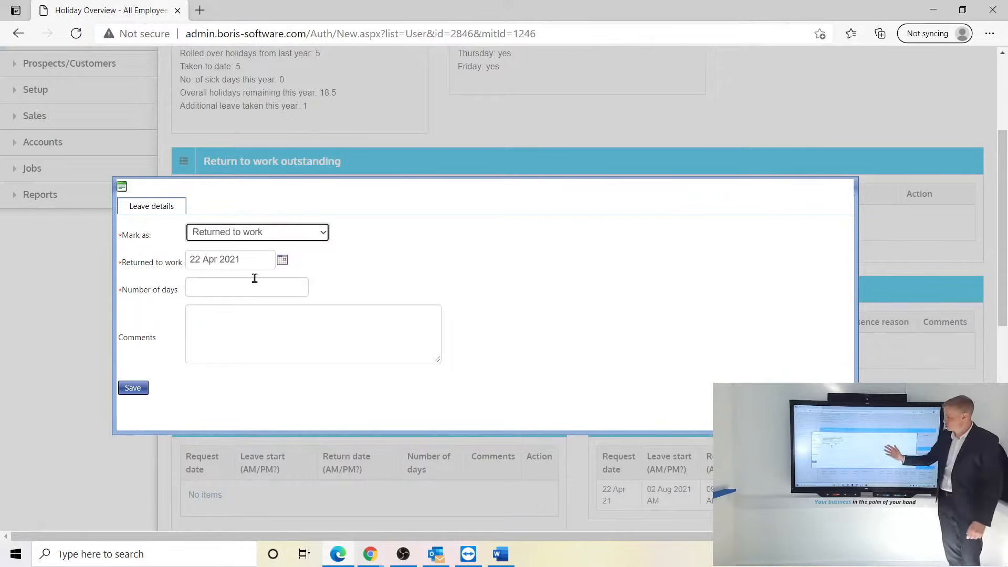
pyautogui.click(282, 260)
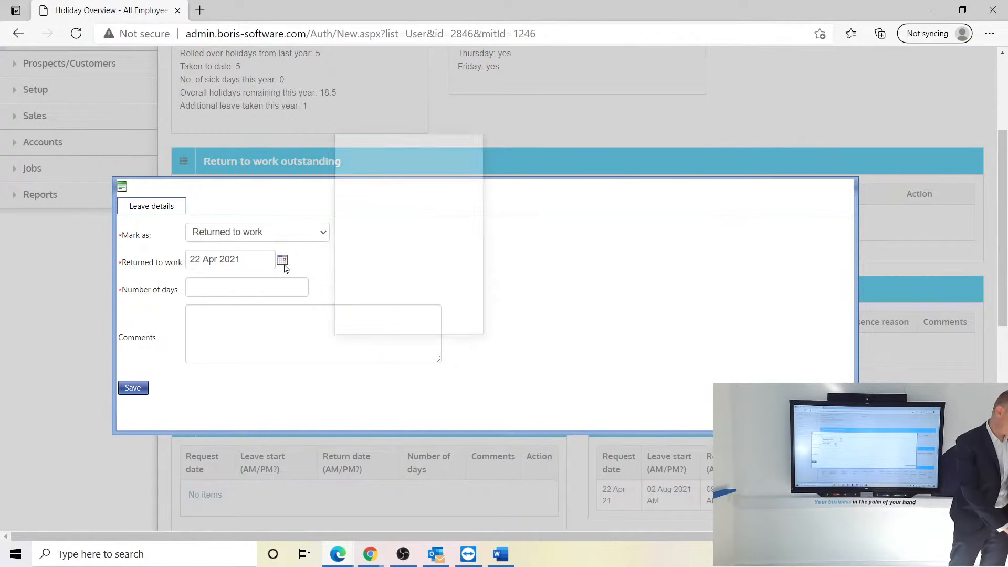
pyautogui.click(406, 185)
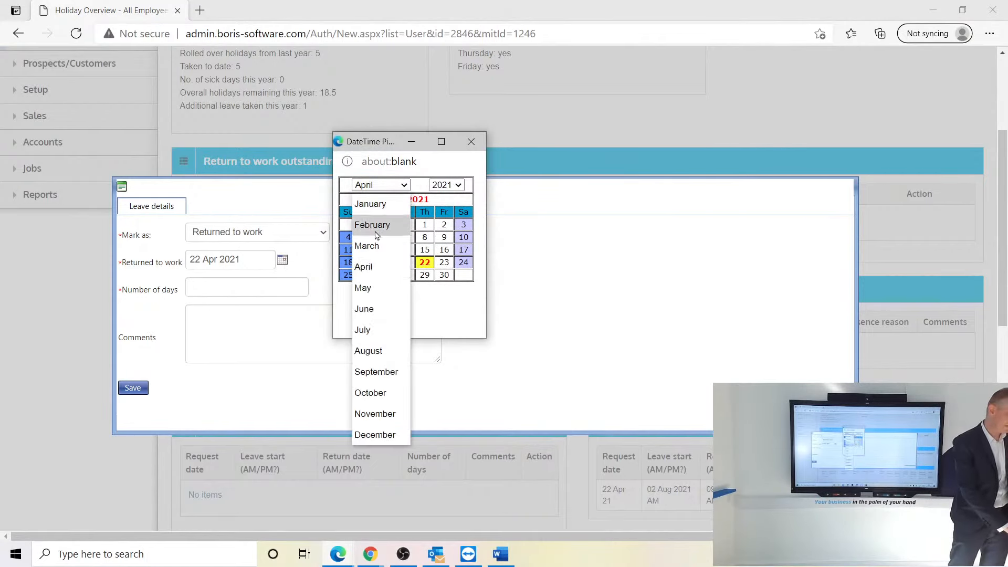
pyautogui.click(367, 288)
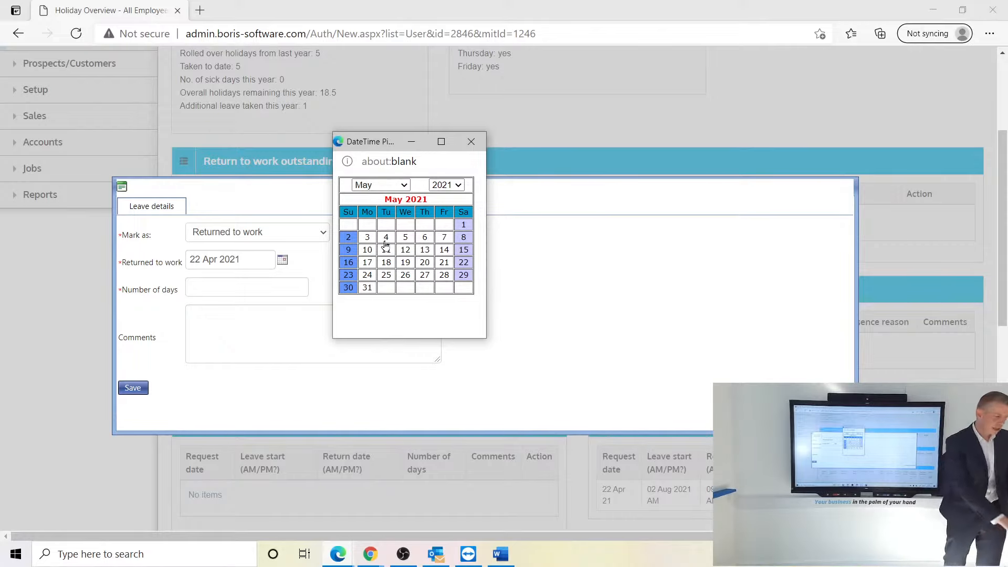
pyautogui.click(405, 238)
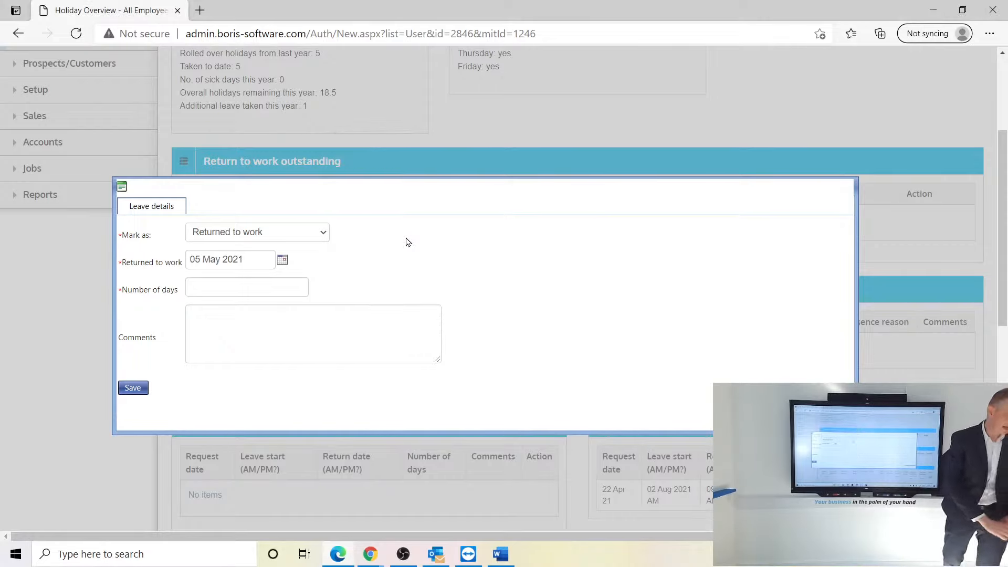
pyautogui.click(205, 288)
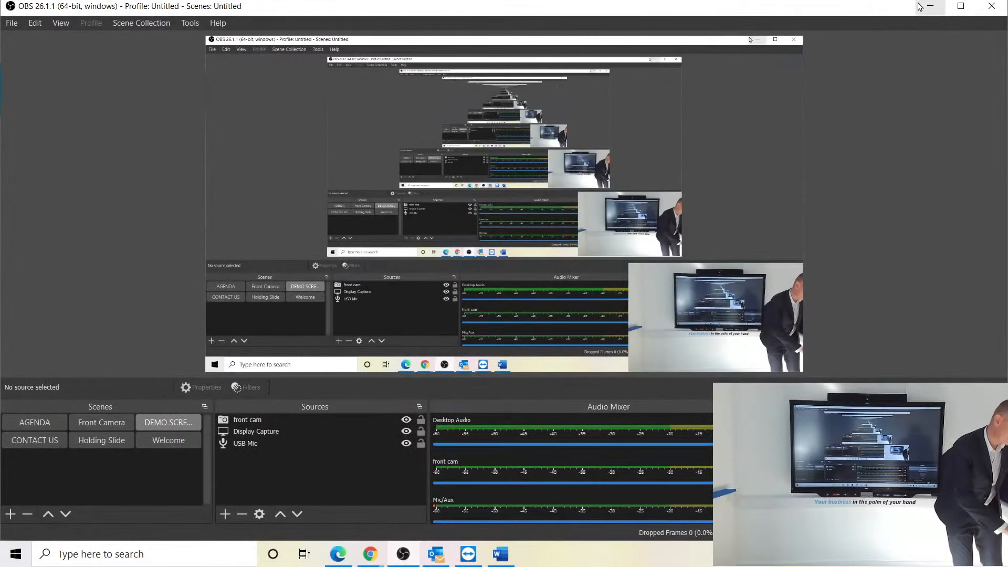
# - Minimise OBS Studio to bring back the employee's Holiday Overview page
pyautogui.click(927, 6)
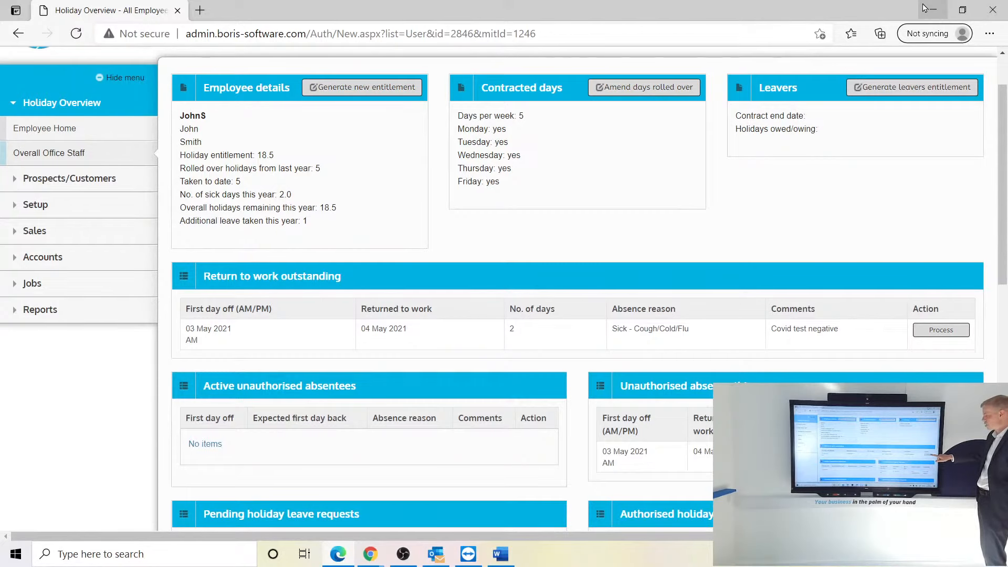
# - Process the return to work: Sick - Cough/Cold/Flu, medical advice Yes, no follow-ups, no certificate, Completed
pyautogui.click(941, 330)
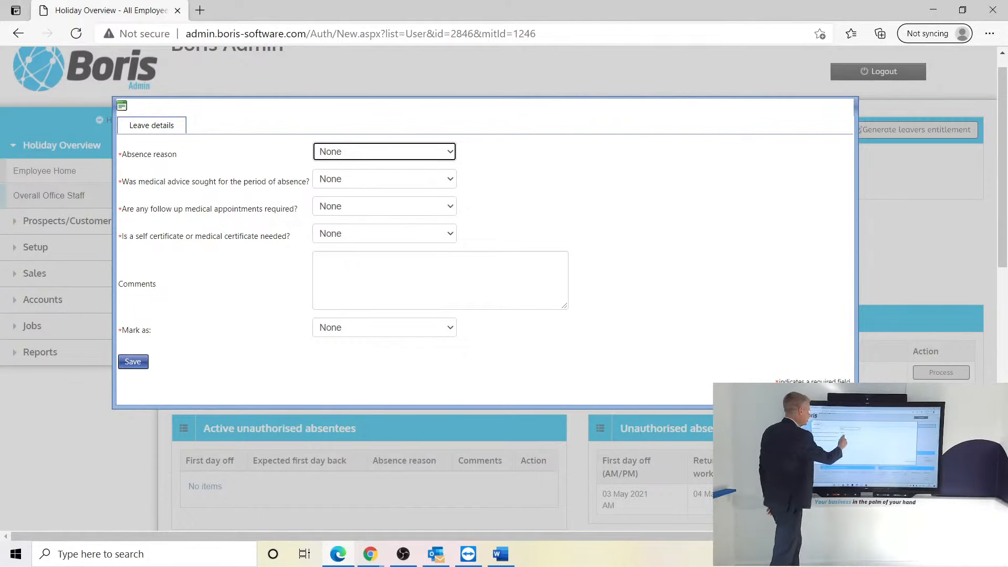
pyautogui.click(384, 151)
pyautogui.click(365, 237)
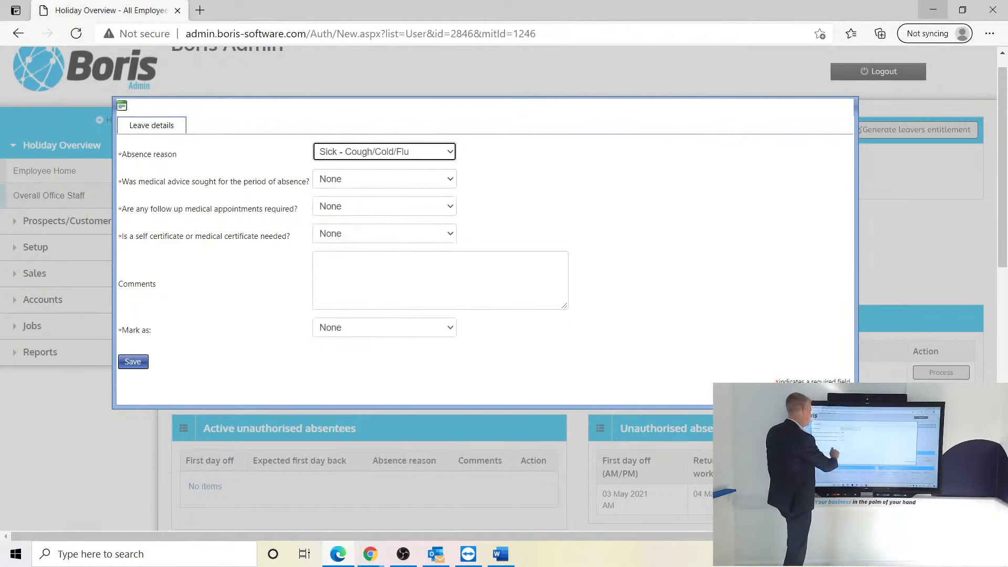
pyautogui.click(383, 179)
pyautogui.click(331, 220)
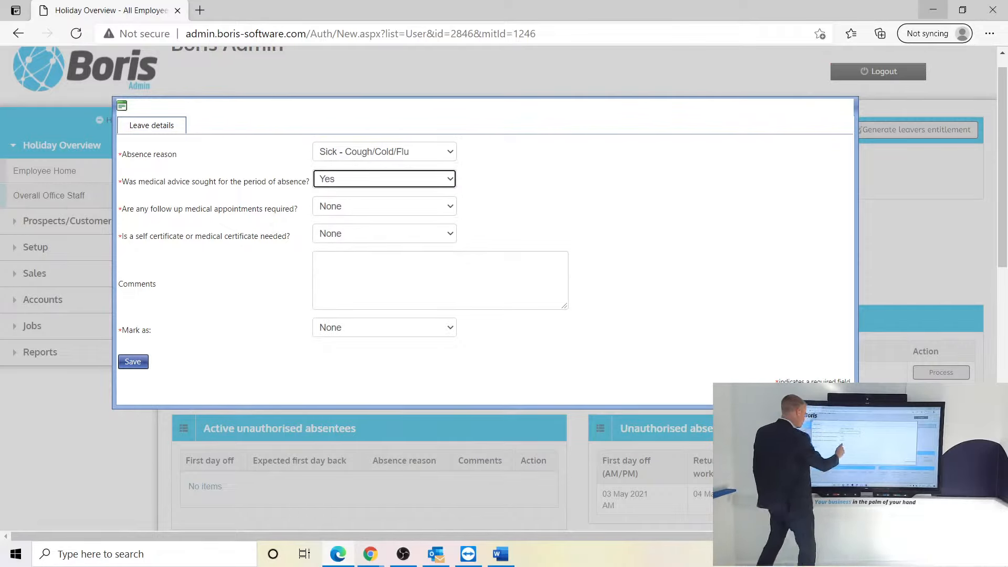
pyautogui.click(384, 206)
pyautogui.click(325, 270)
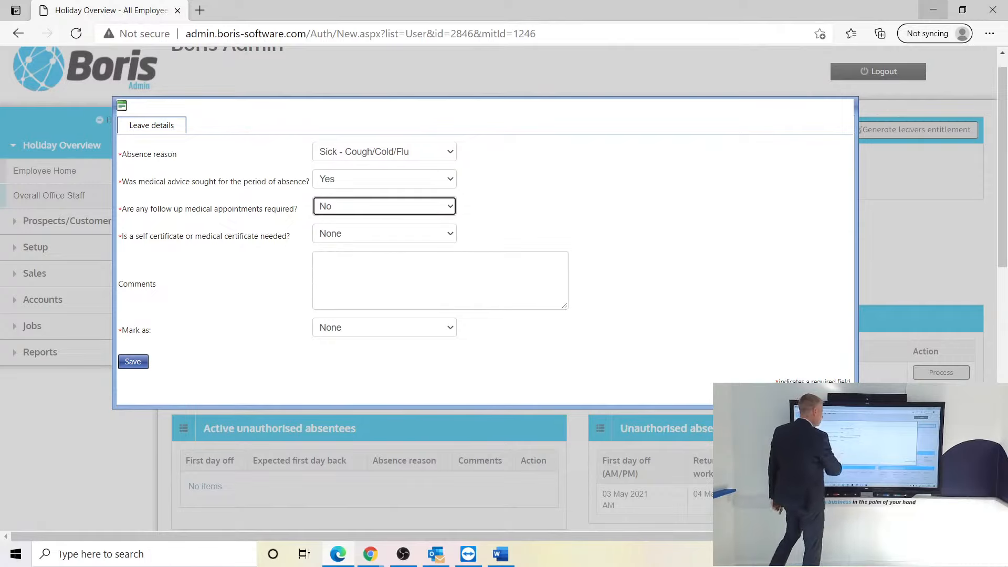
pyautogui.click(384, 233)
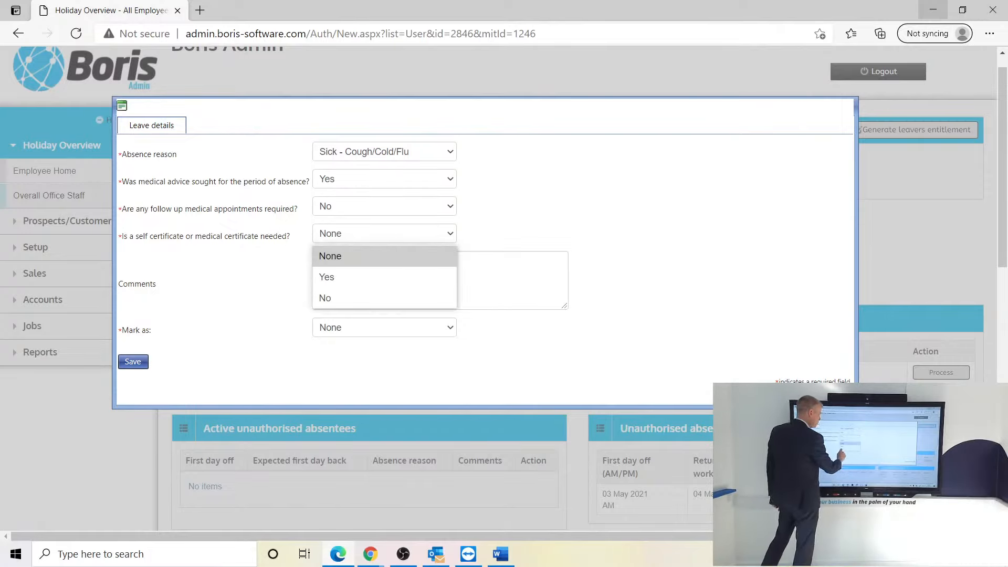
pyautogui.click(325, 297)
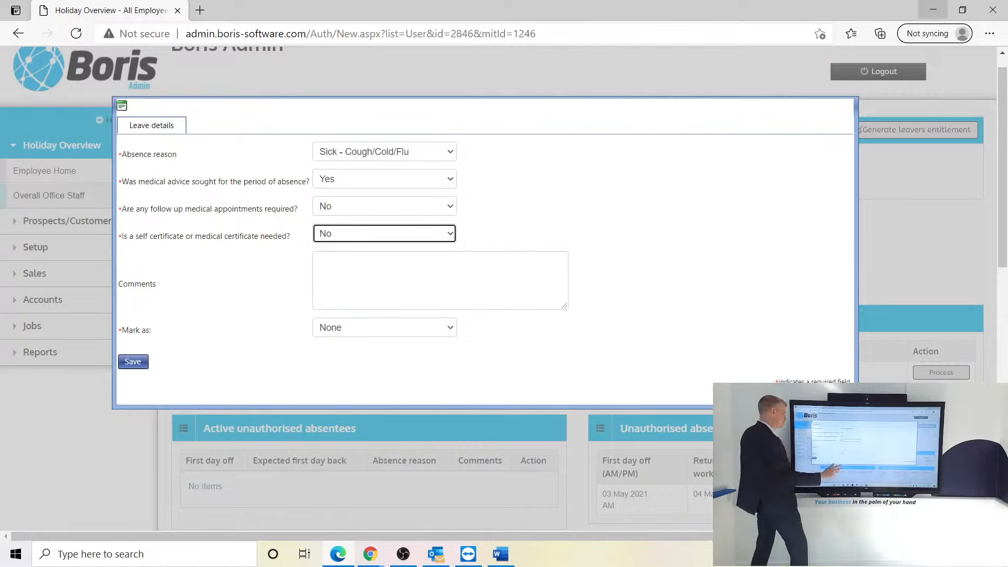
pyautogui.click(385, 327)
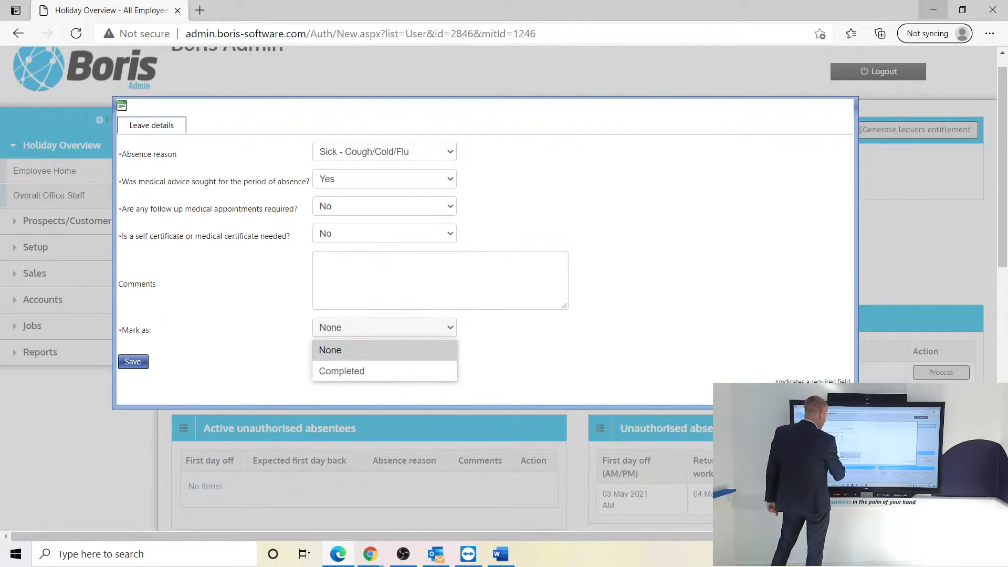
pyautogui.click(342, 369)
pyautogui.click(133, 361)
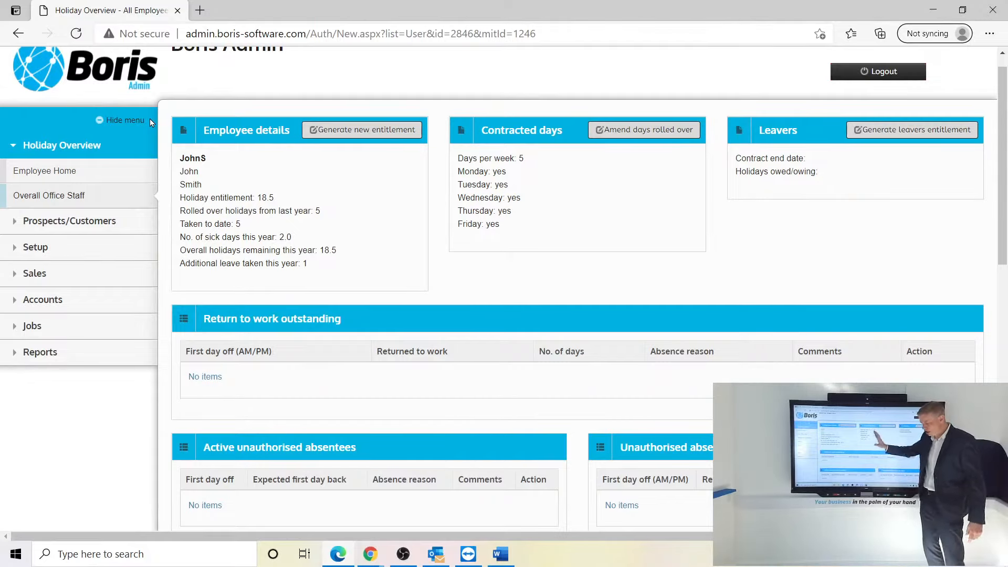
# - Open the Holiday/Sickness planner under Jobs
pyautogui.click(35, 247)
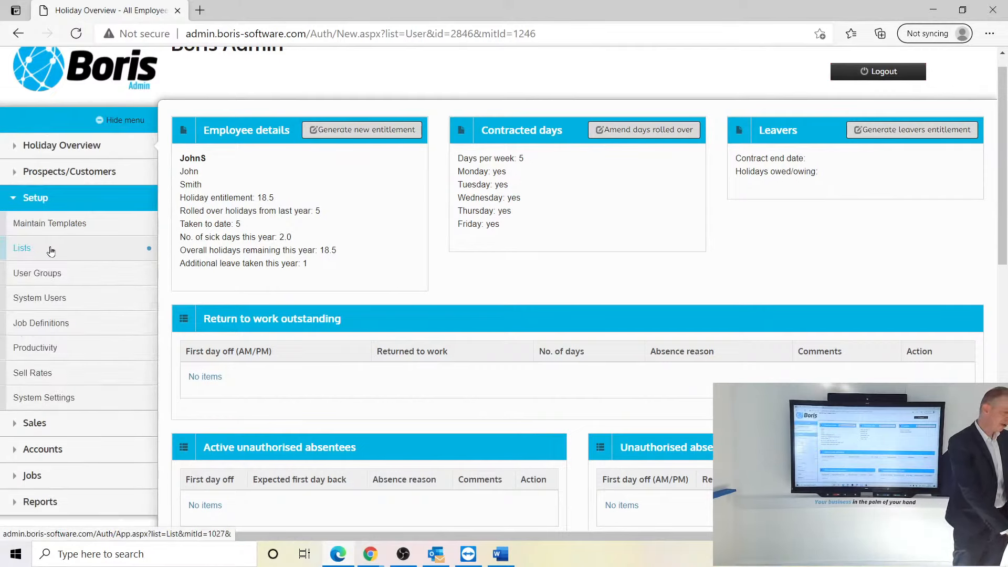
pyautogui.click(28, 476)
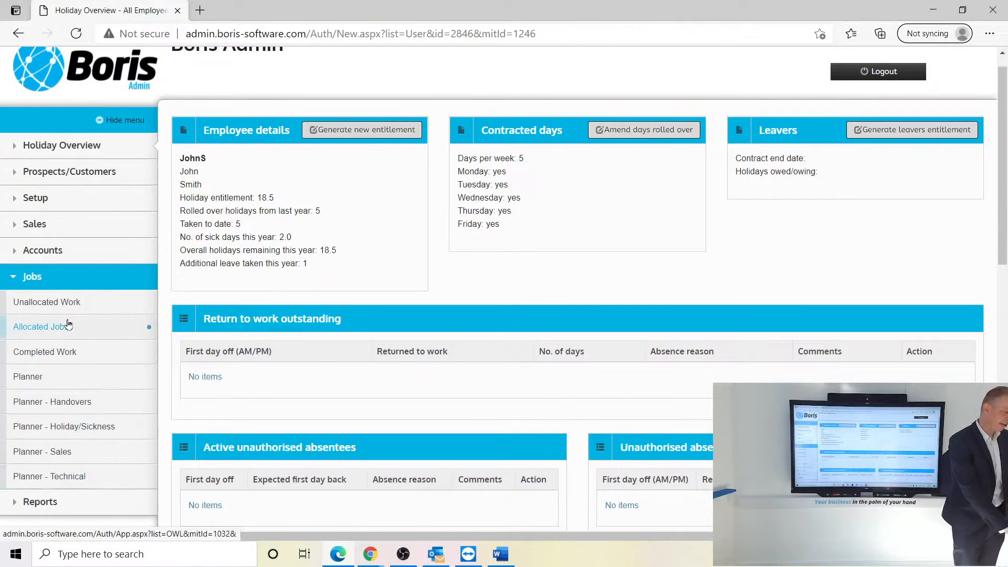
pyautogui.click(62, 427)
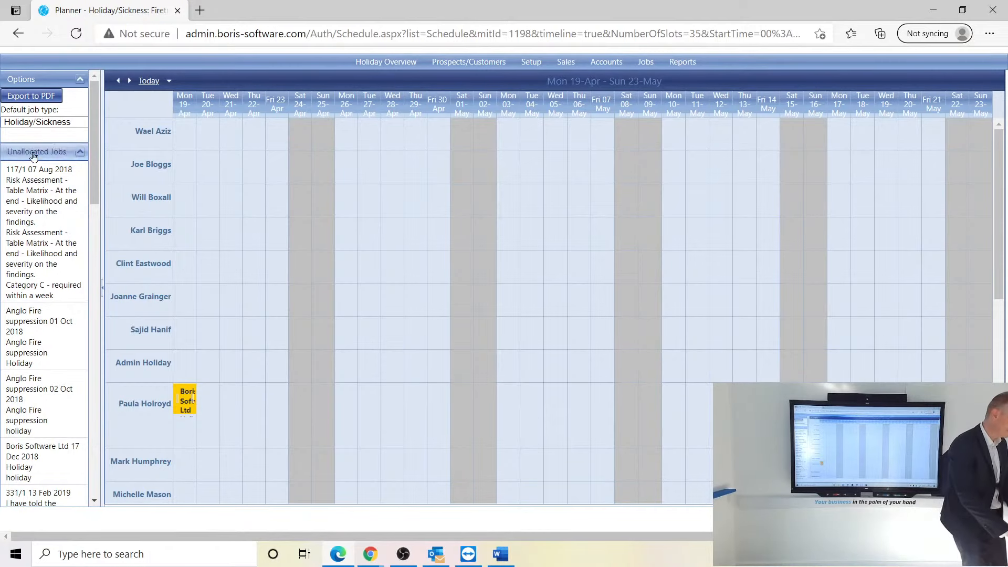
# - Start the planner at the week of 2 August 2021, scroll to the employee, then bring up Outlook
pyautogui.click(167, 81)
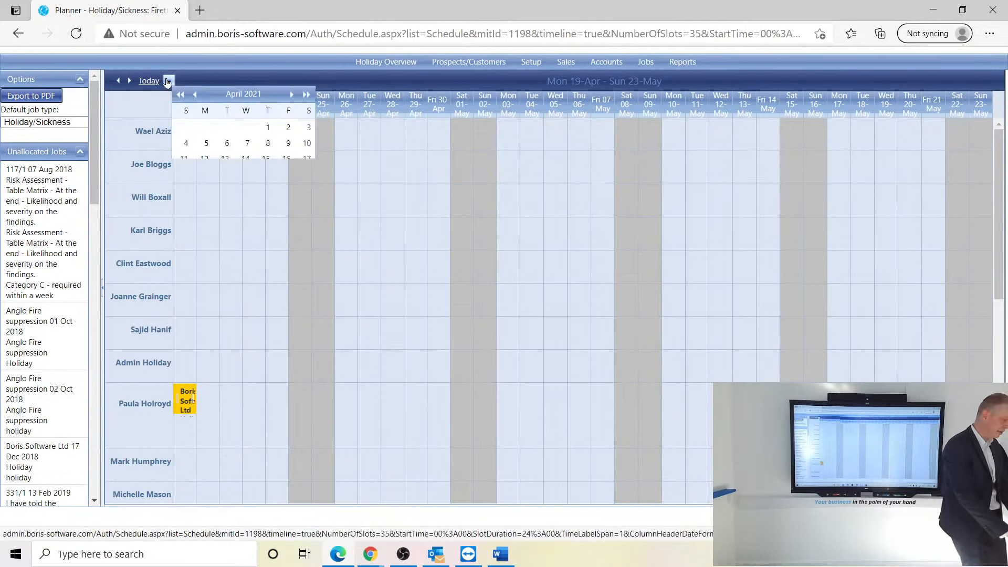
pyautogui.click(290, 95)
pyautogui.click(290, 95)
pyautogui.click(290, 96)
pyautogui.click(290, 96)
pyautogui.click(219, 146)
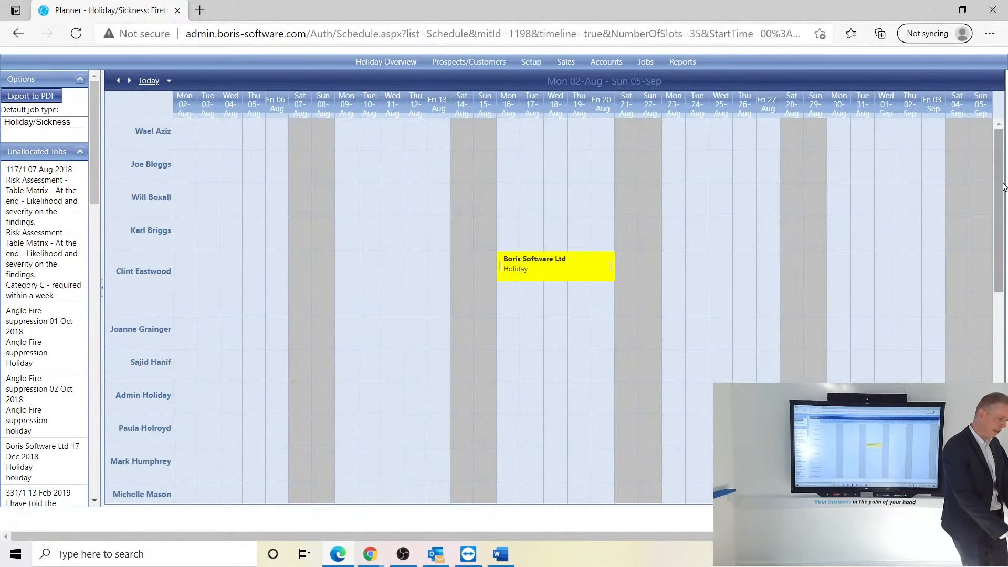
pyautogui.moveTo(1003, 181); pyautogui.dragTo(1001, 356)
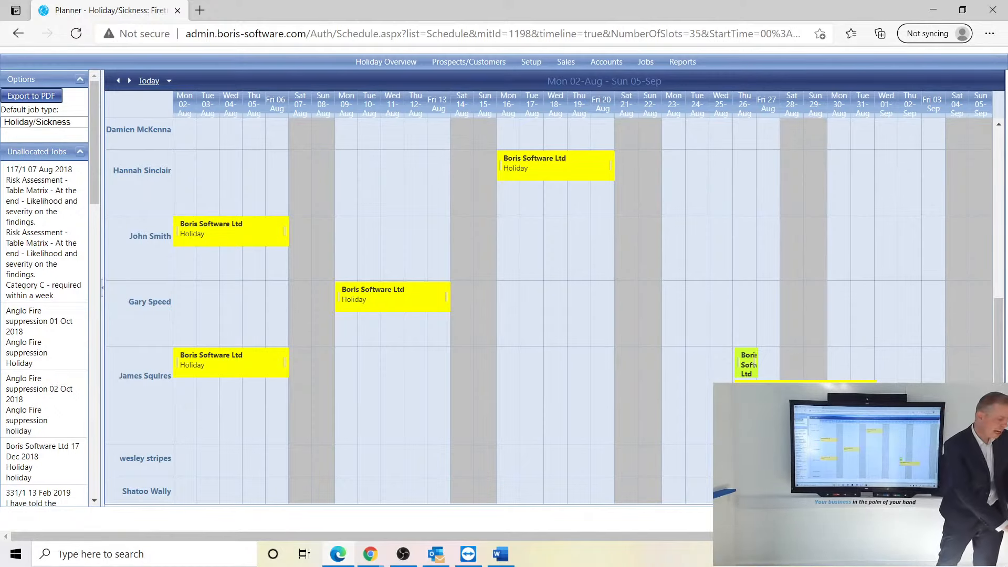
pyautogui.click(435, 558)
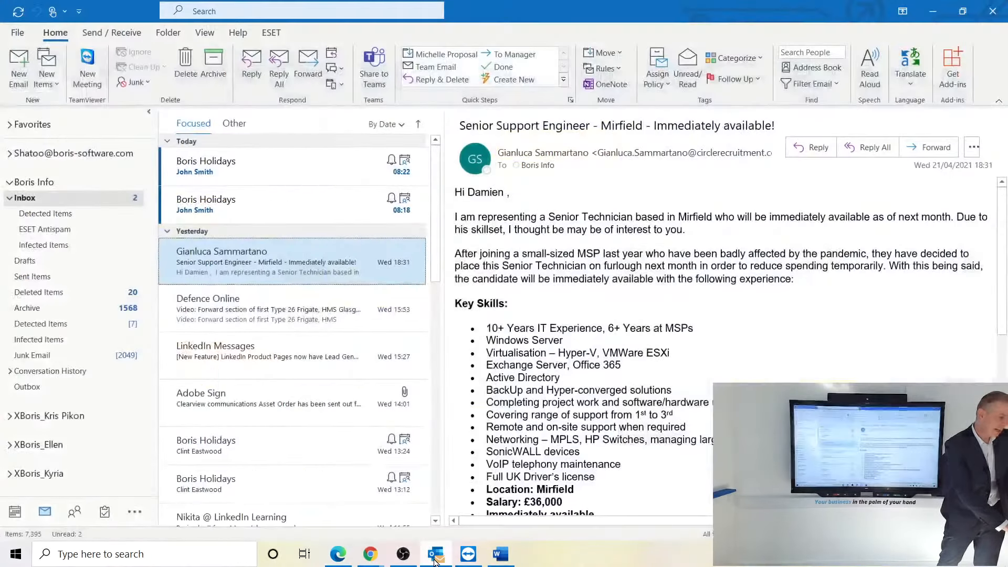
# - View the 2–8 August holiday request, then advance the Outlook calendar to 26–30 July 2021
pyautogui.click(217, 199)
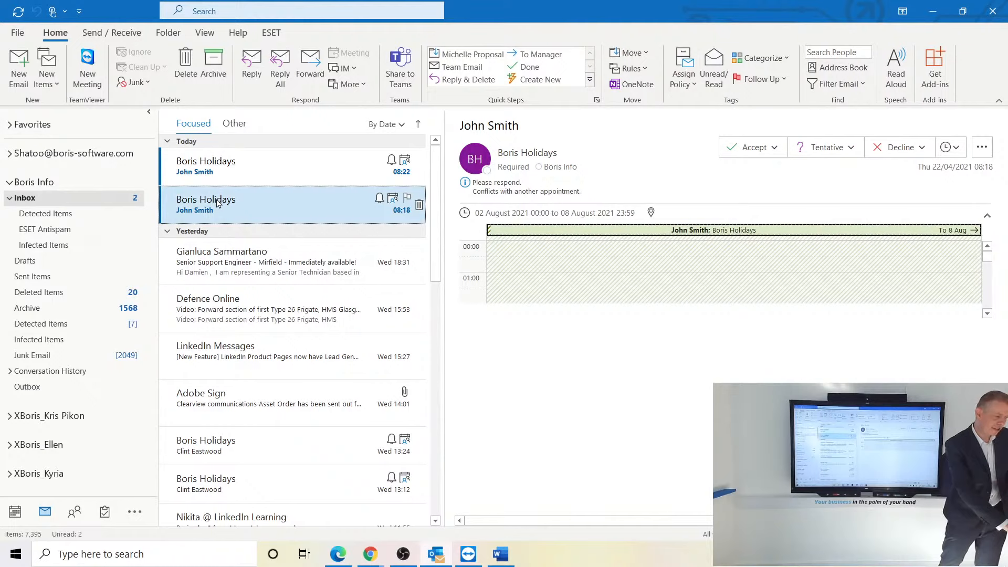
pyautogui.click(14, 512)
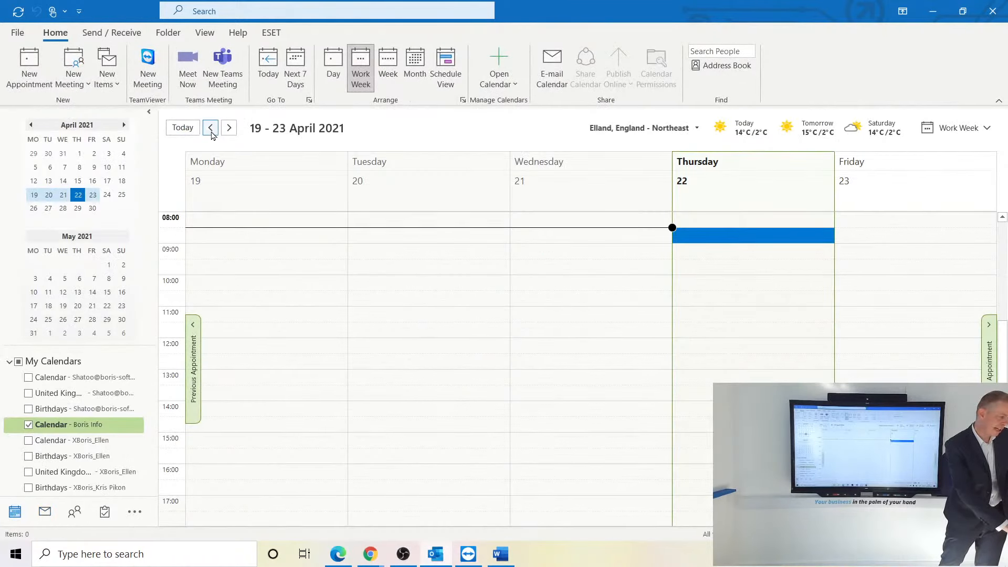
pyautogui.click(228, 128)
pyautogui.click(229, 128)
pyautogui.click(229, 127)
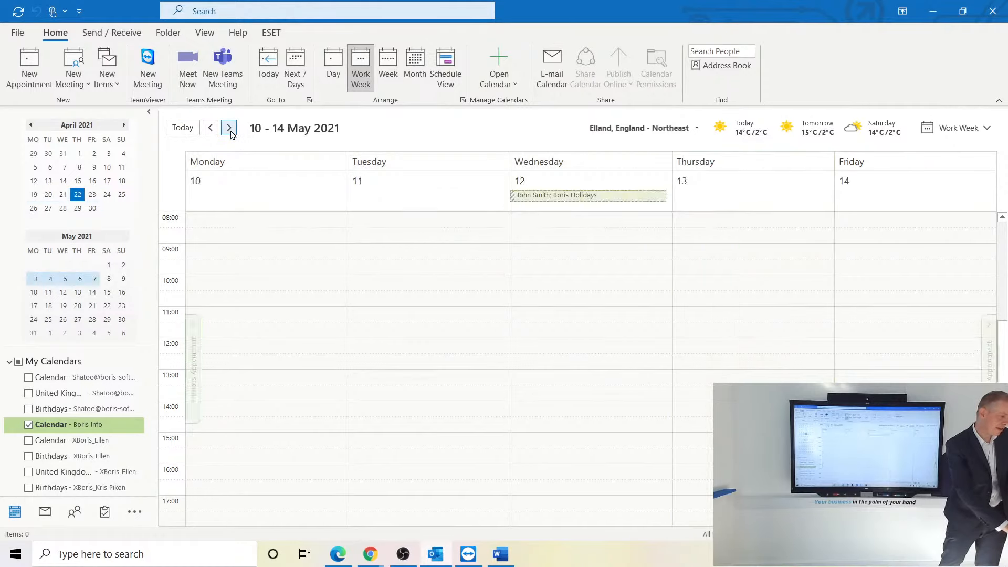
pyautogui.click(229, 127)
pyautogui.click(229, 128)
pyautogui.click(229, 128)
pyautogui.click(228, 128)
pyautogui.click(229, 127)
pyautogui.click(229, 127)
pyautogui.click(229, 128)
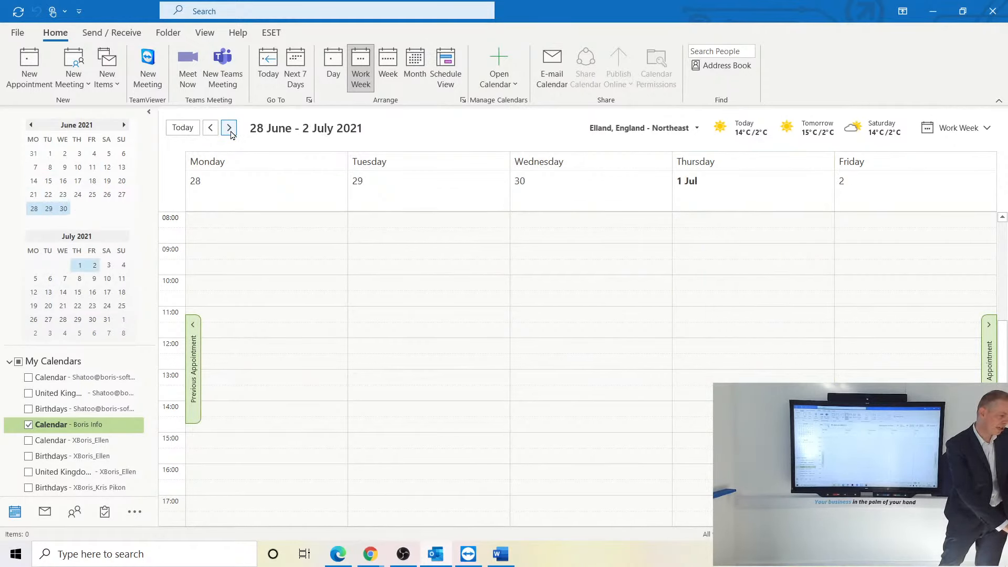
pyautogui.click(229, 127)
pyautogui.click(229, 128)
pyautogui.click(229, 128)
pyautogui.click(229, 127)
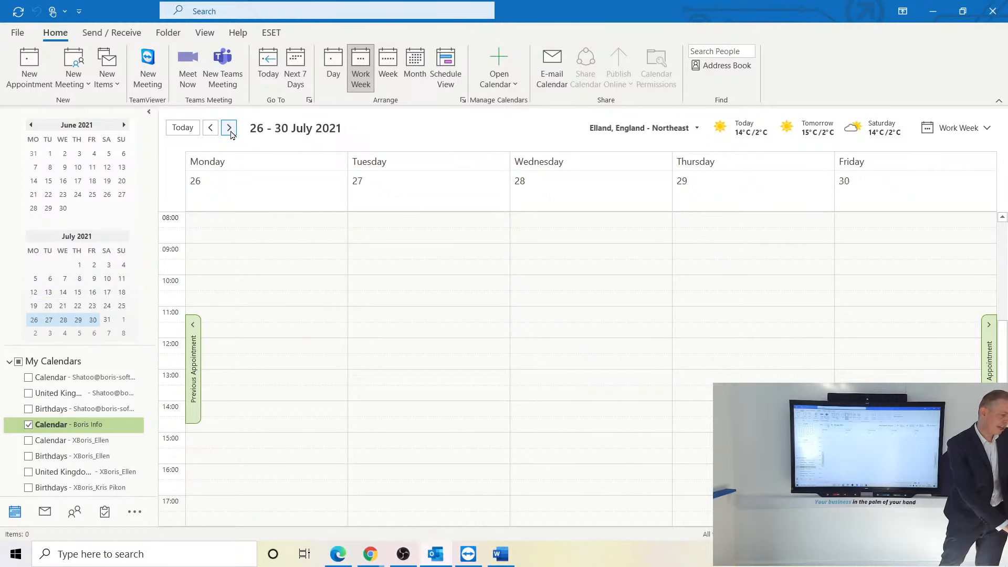
pyautogui.click(229, 128)
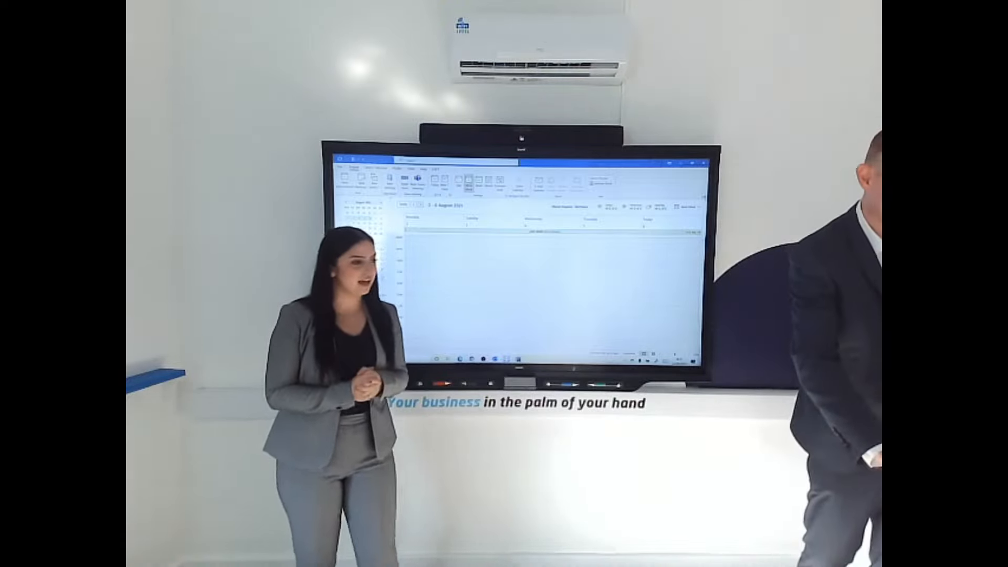
# - Minimise Outlook and the planner window, then bring OBS Studio to the front
pyautogui.click(681, 163)
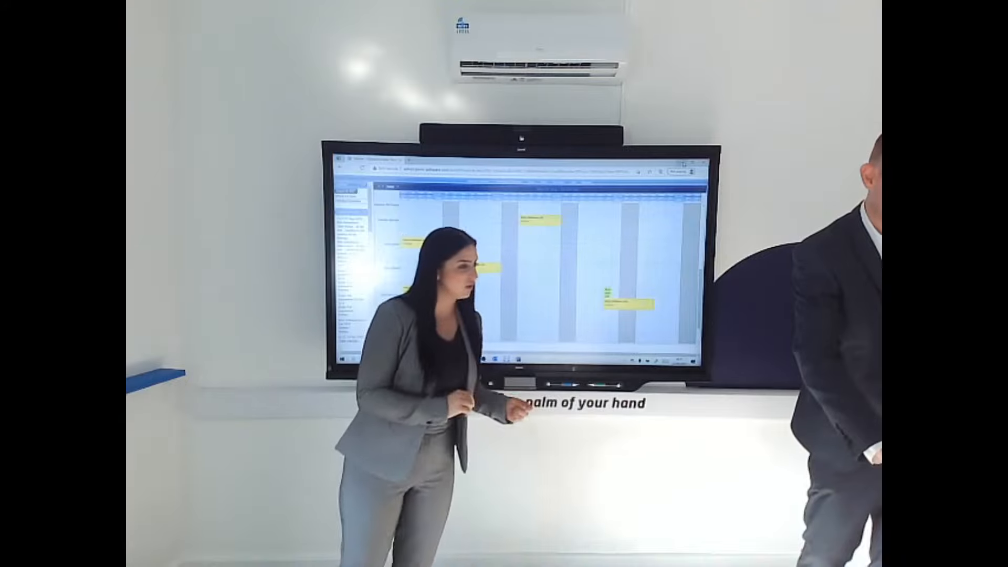
pyautogui.click(683, 164)
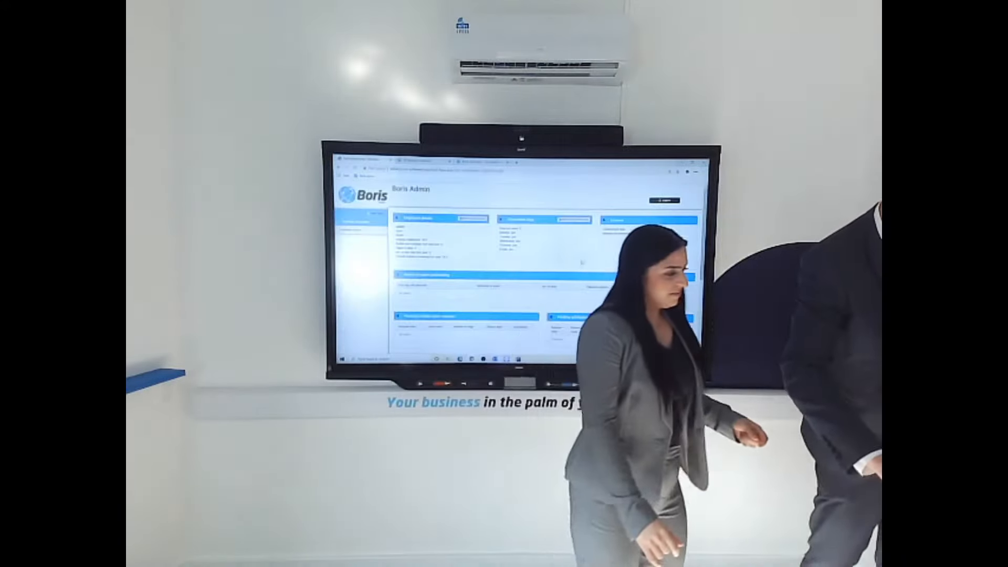
pyautogui.click(483, 359)
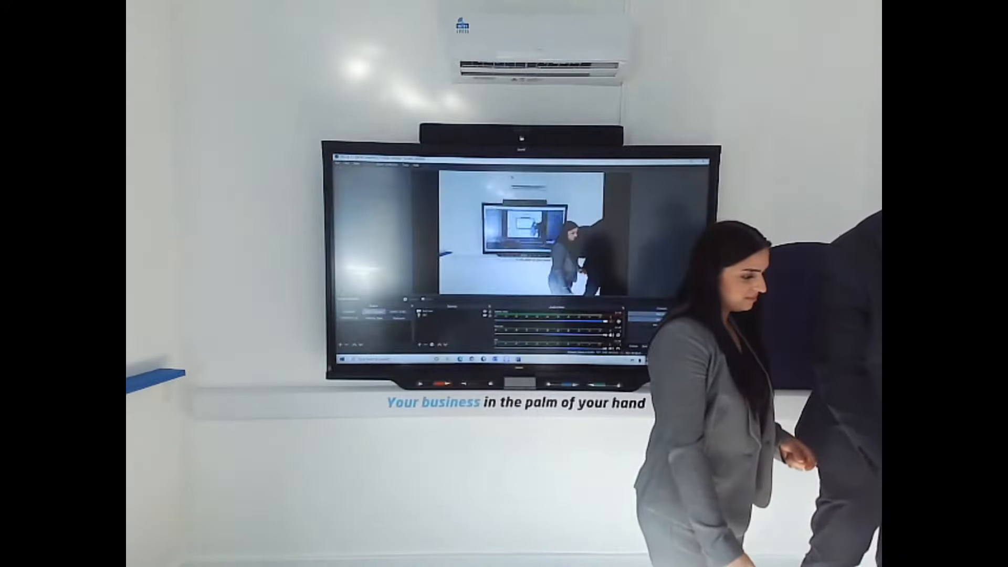
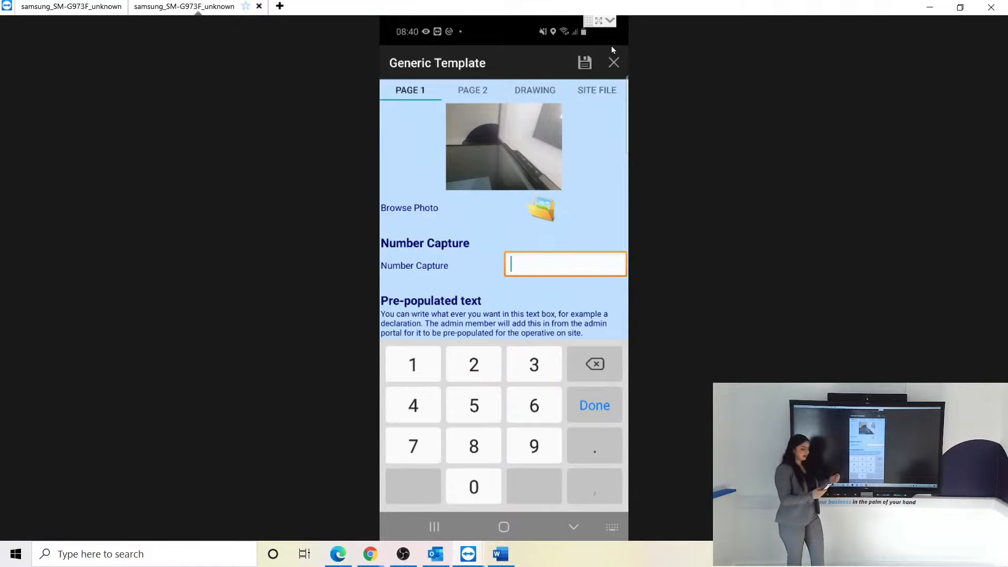
# - Enter 2356 in the Number Capture field
pyautogui.write('2356')
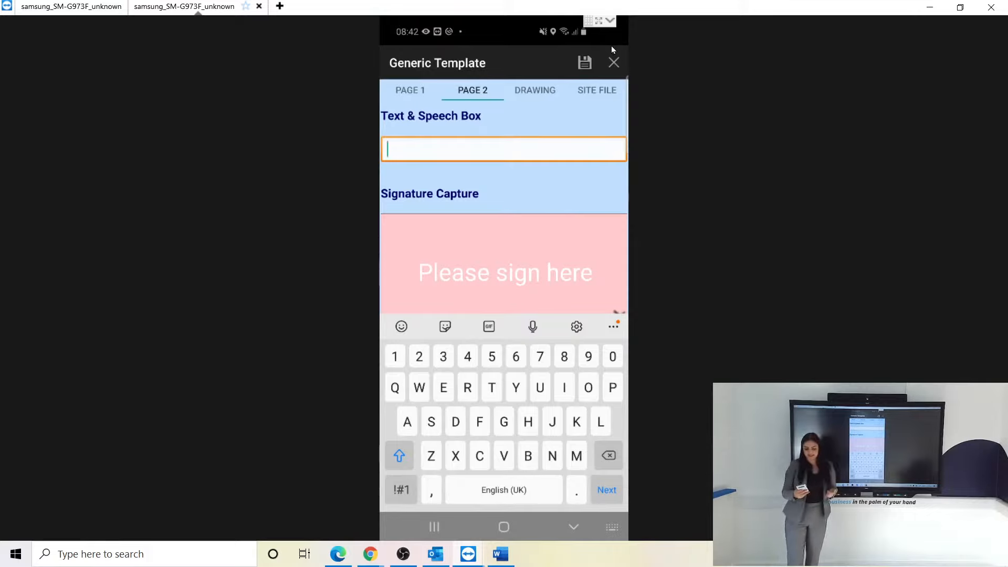
# - Type 'Test' in the Text & Speech Box, then delete it so the box stays empty
pyautogui.write('Test')
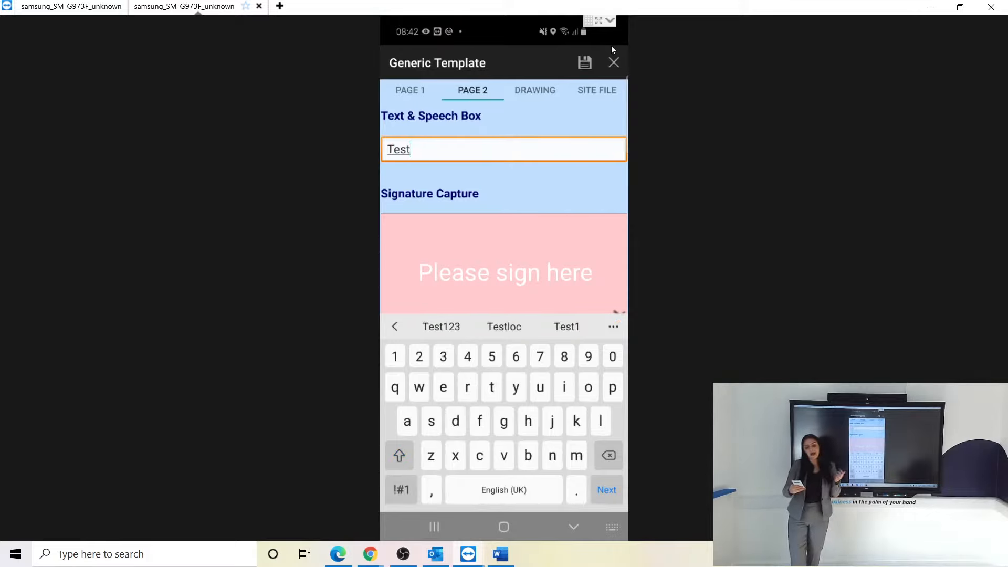
pyautogui.press('BackSpace')
pyautogui.press('BackSpace')
pyautogui.press('BackSpace')
pyautogui.press('BackSpace')
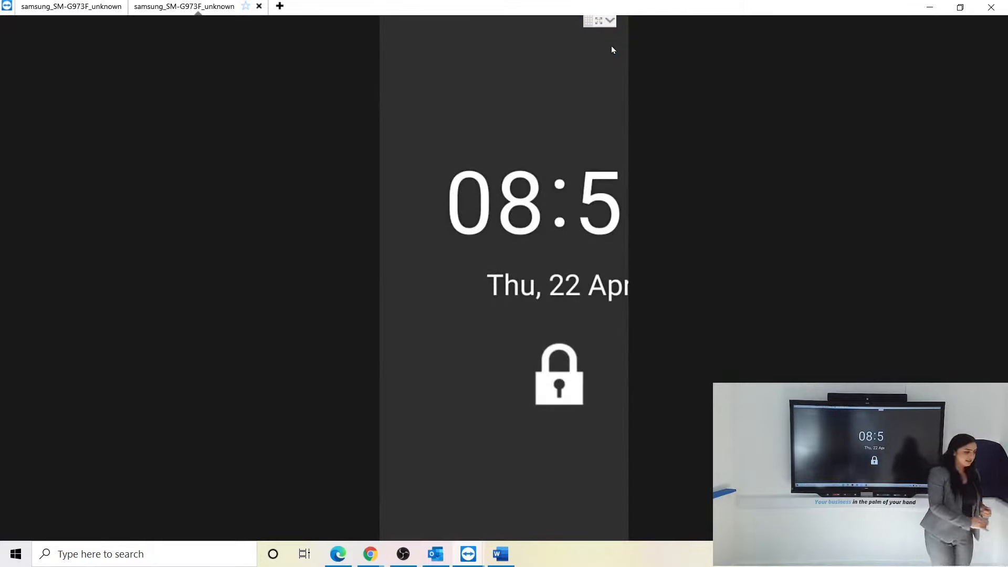
# - Switch to the Chrome window with the Boris portal and show the All Reports list
pyautogui.click(370, 554)
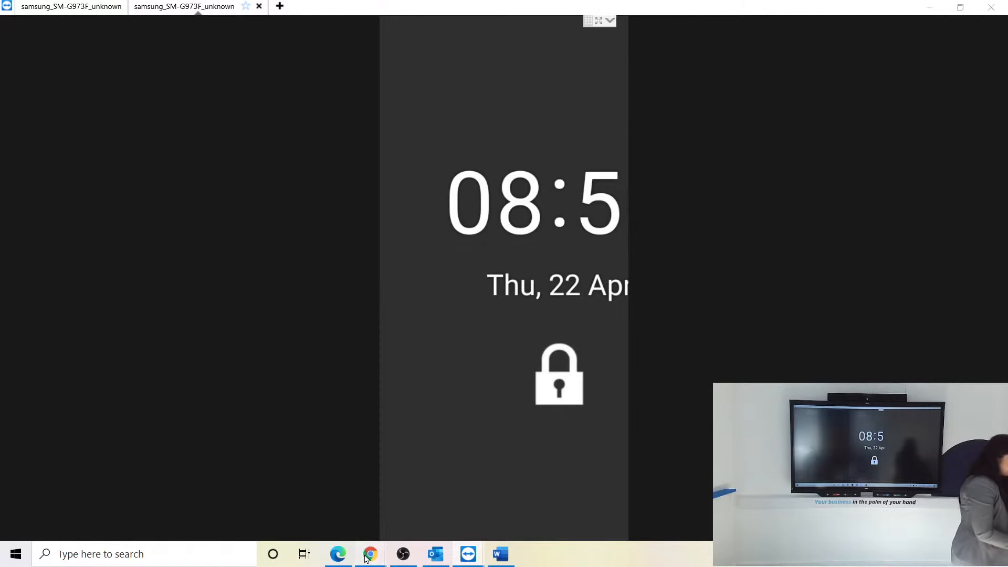
pyautogui.click(342, 531)
pyautogui.click(223, 10)
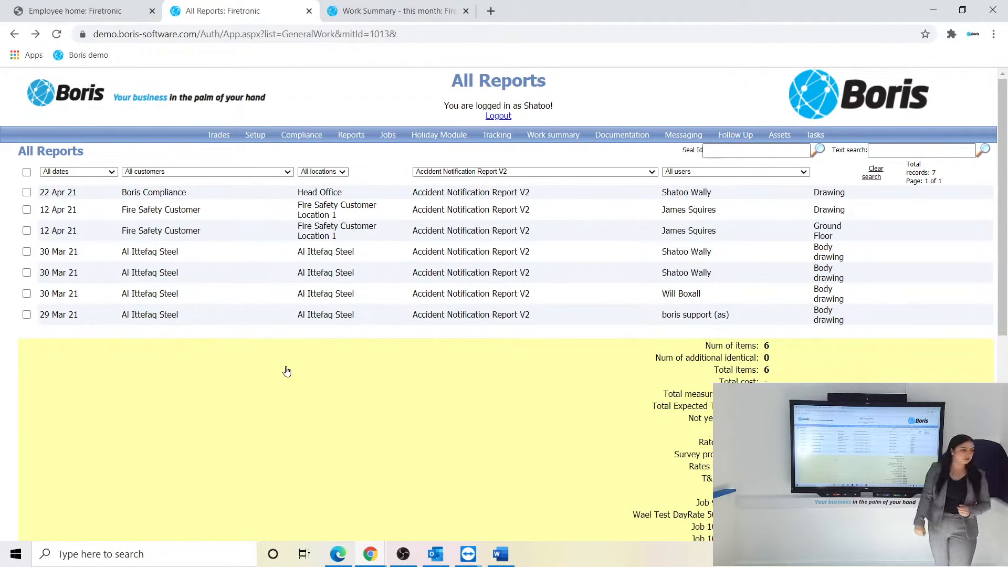
pyautogui.click(87, 196)
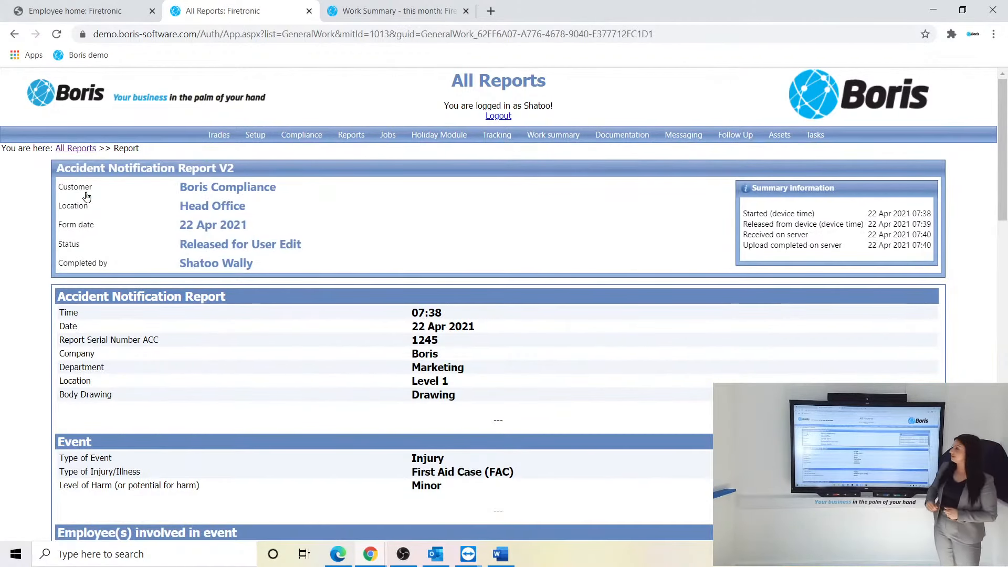
pyautogui.scroll(-1, 87, 196)
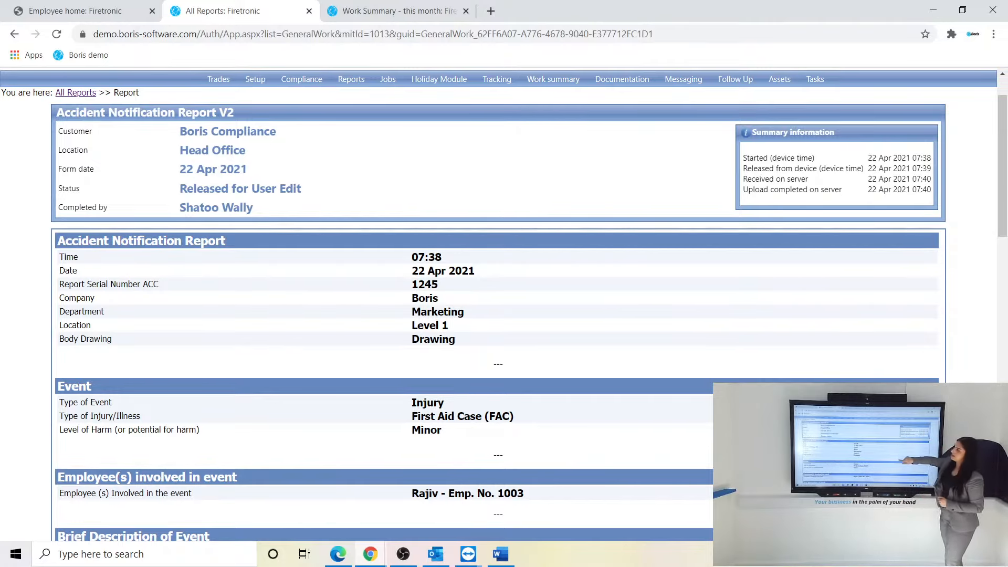
pyautogui.scroll(-3, 504, 304)
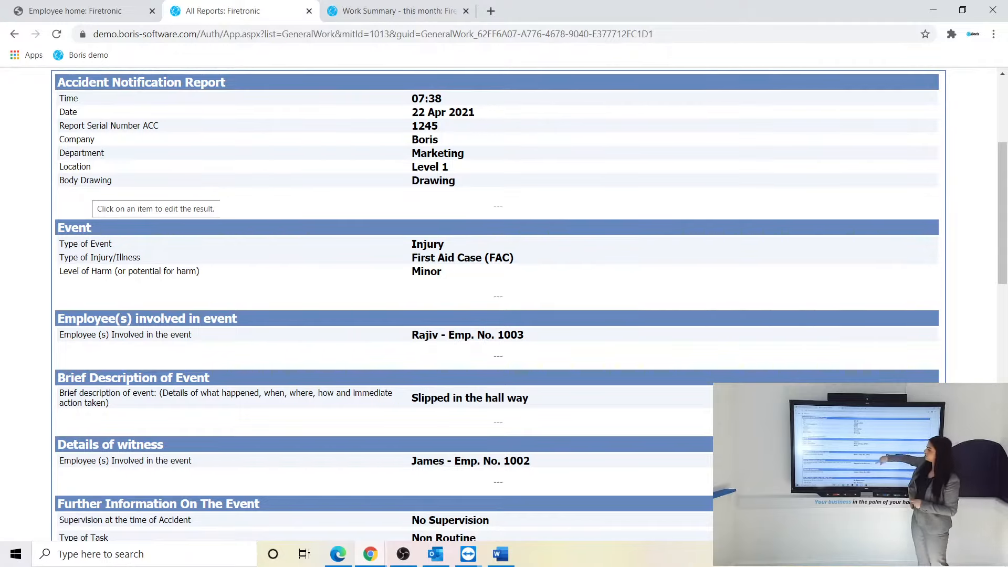
pyautogui.scroll(-3, 497, 304)
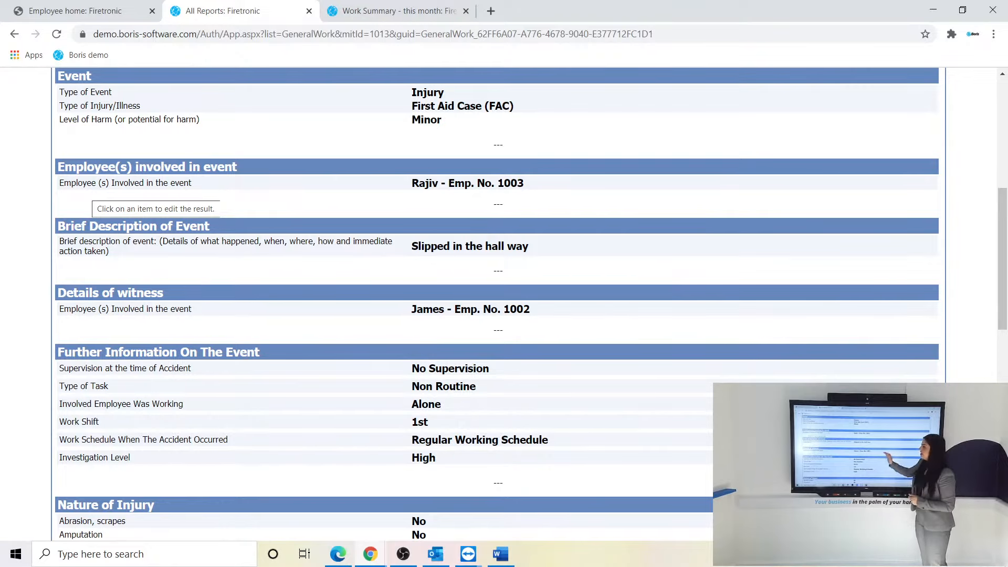
pyautogui.scroll(-3, 152, 199)
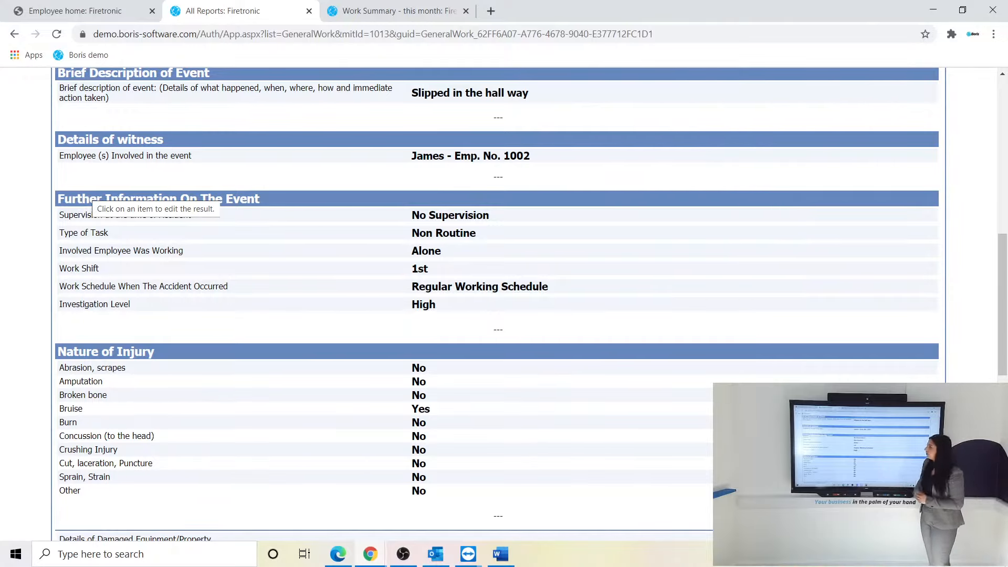
pyautogui.scroll(-4, 152, 200)
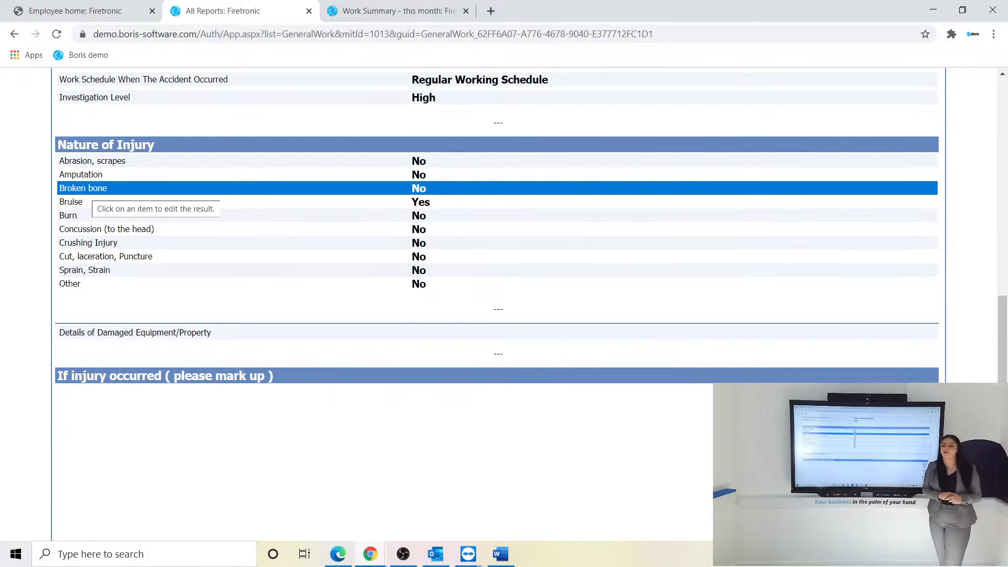
pyautogui.scroll(-3, 497, 262)
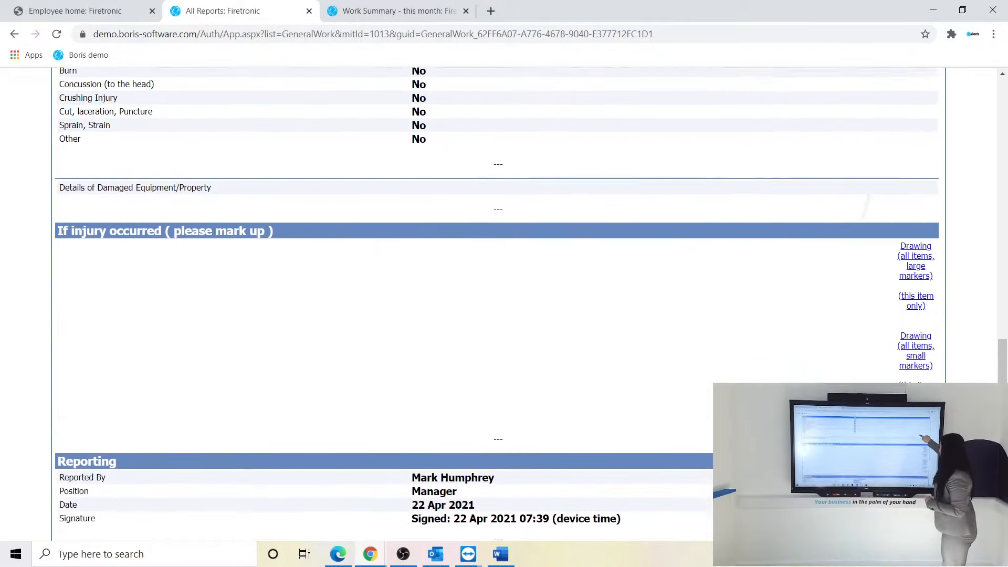
# - Open 'Drawing (all items, large markers)' in a new tab, then return to the report's Reporting section
pyautogui.click(915, 267)
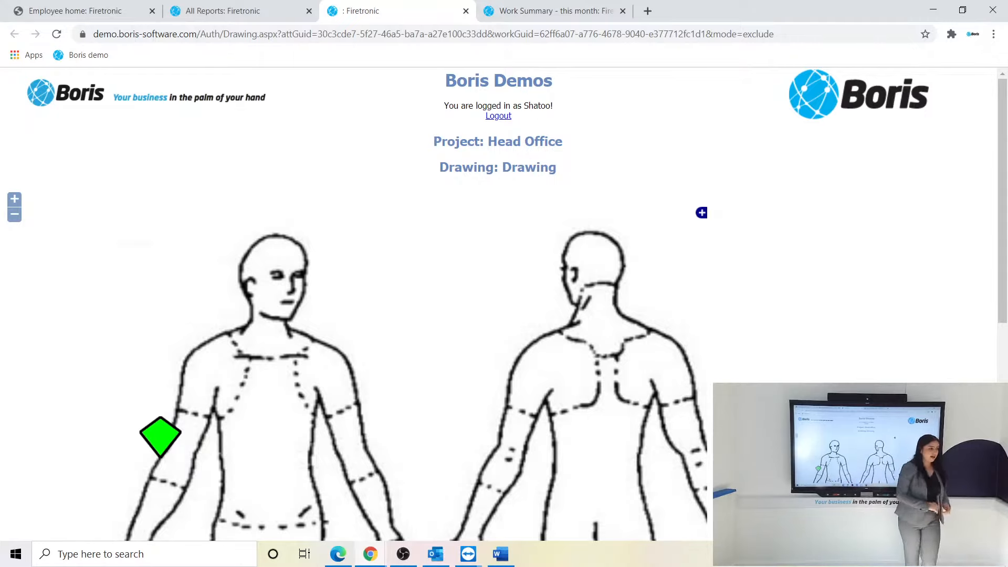
pyautogui.click(259, 12)
pyautogui.scroll(-2, 498, 304)
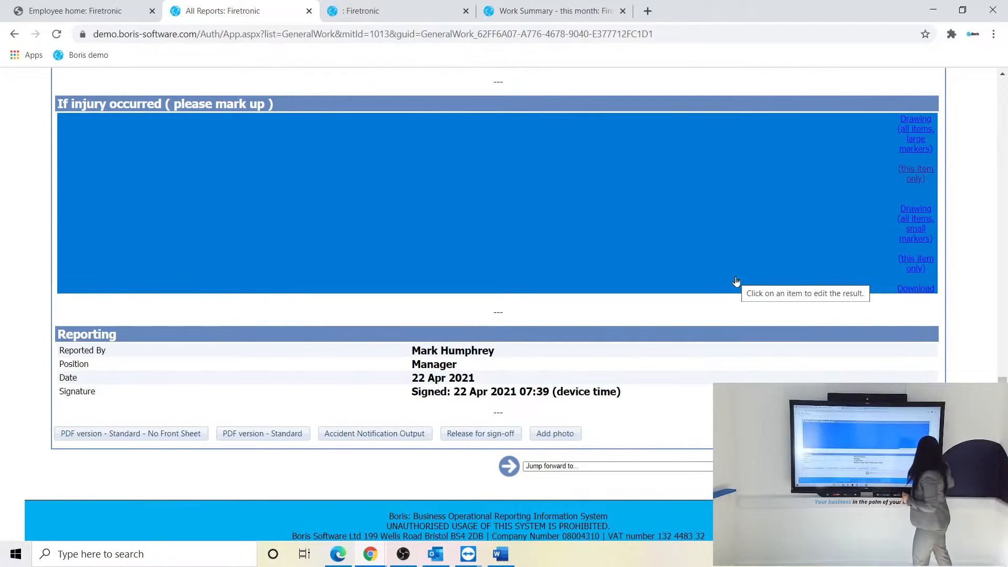
pyautogui.click(736, 281)
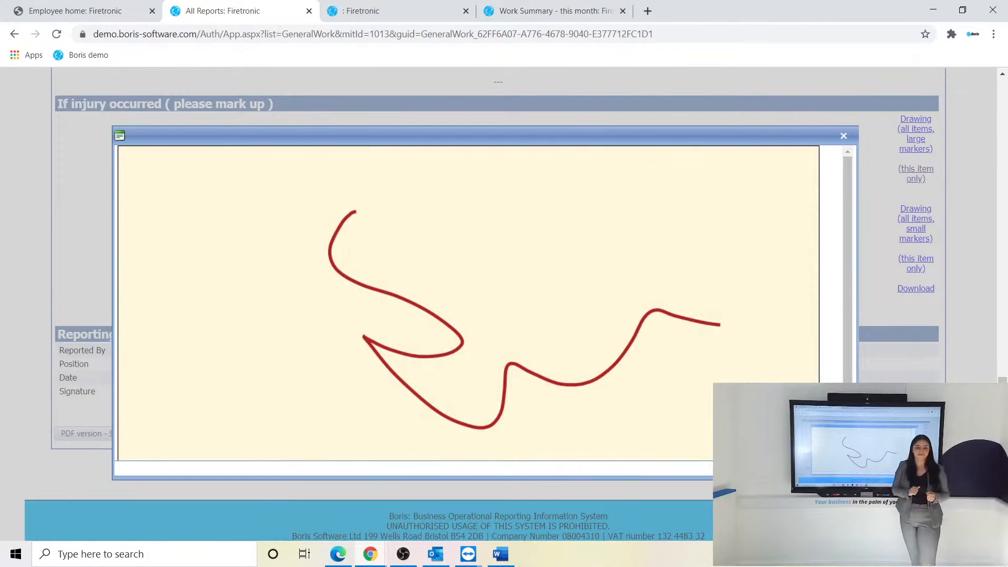
pyautogui.click(844, 136)
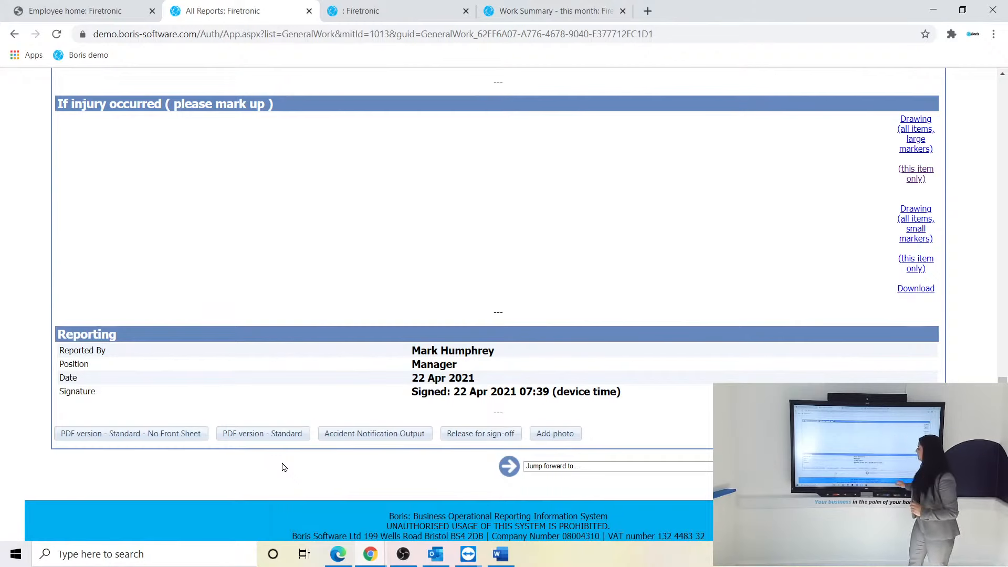
# - Export the report with Accident Notification Output and open the downloaded .docx file
pyautogui.click(374, 433)
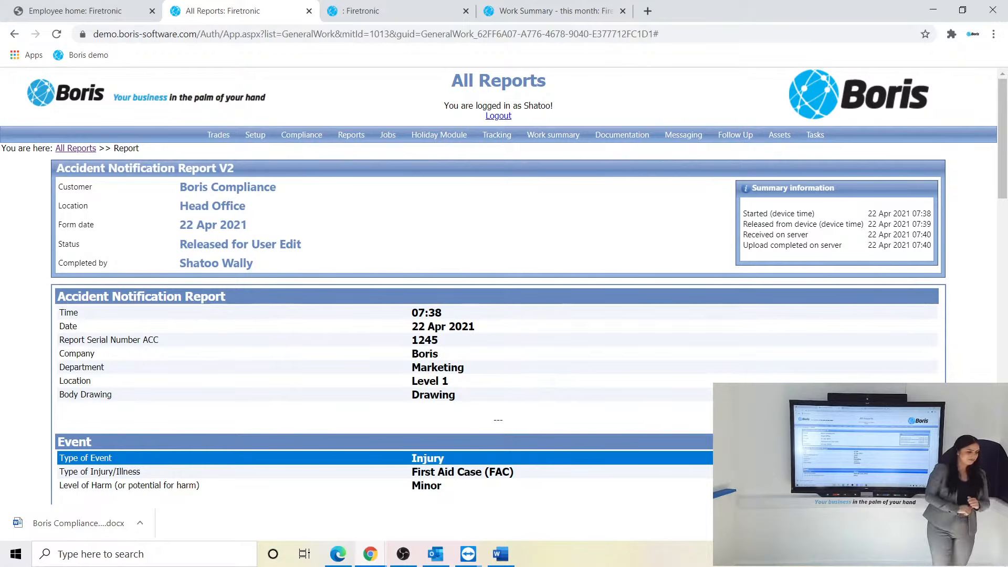
pyautogui.click(122, 524)
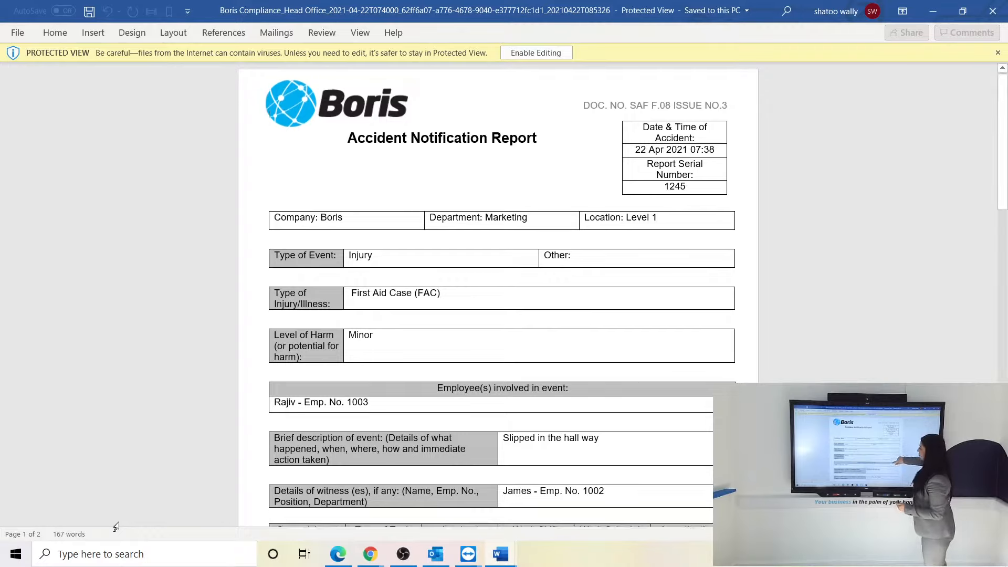
# - Scroll the Word report down to page 2's body diagram with the injury marker
pyautogui.scroll(-5, 116, 526)
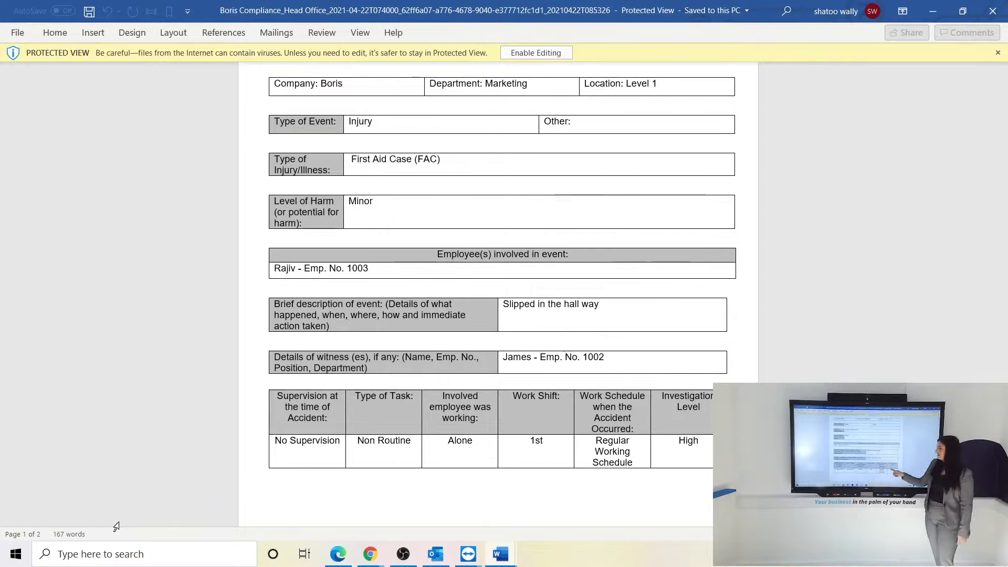
pyautogui.scroll(-3, 116, 527)
pyautogui.scroll(-8, 116, 526)
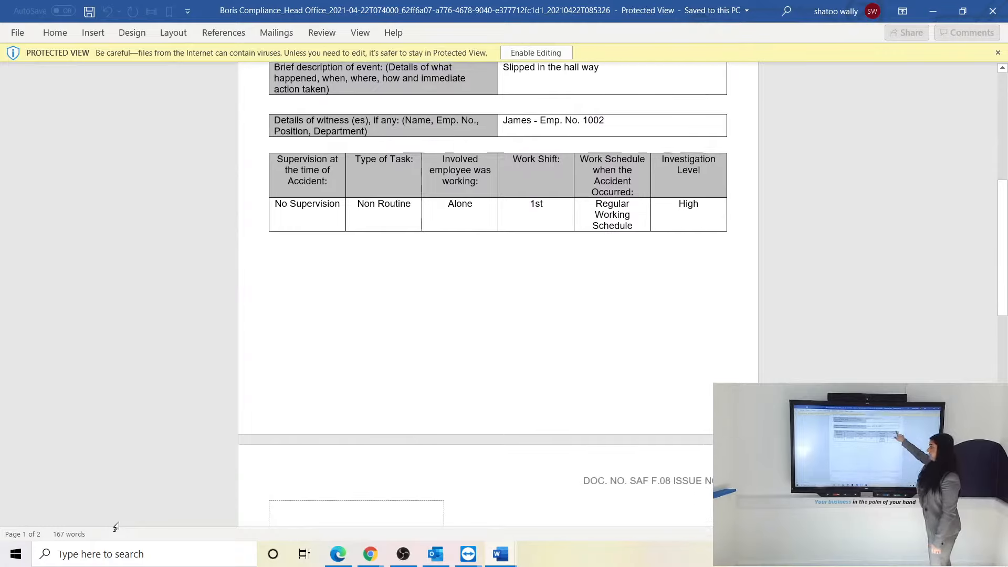
pyautogui.scroll(-6, 116, 526)
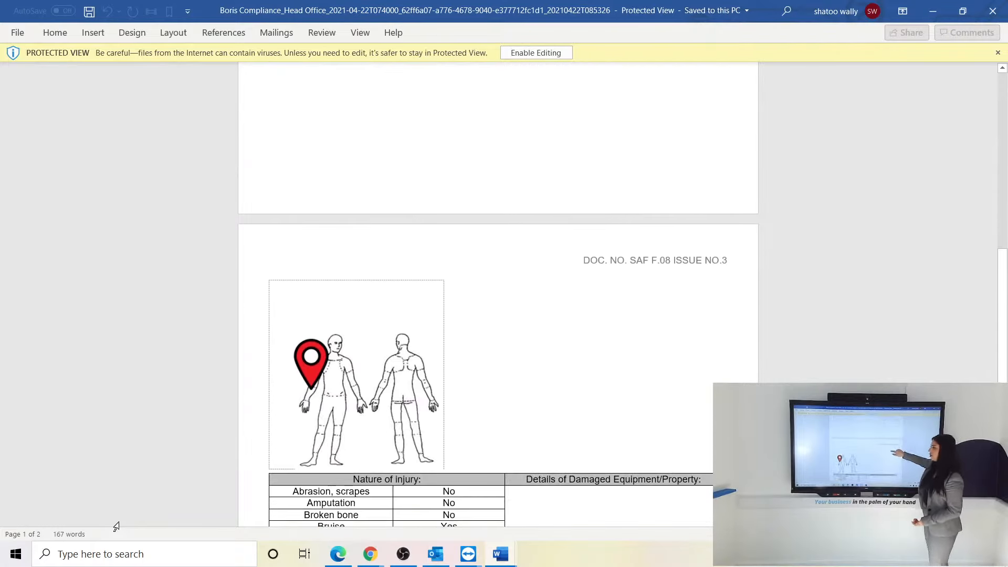